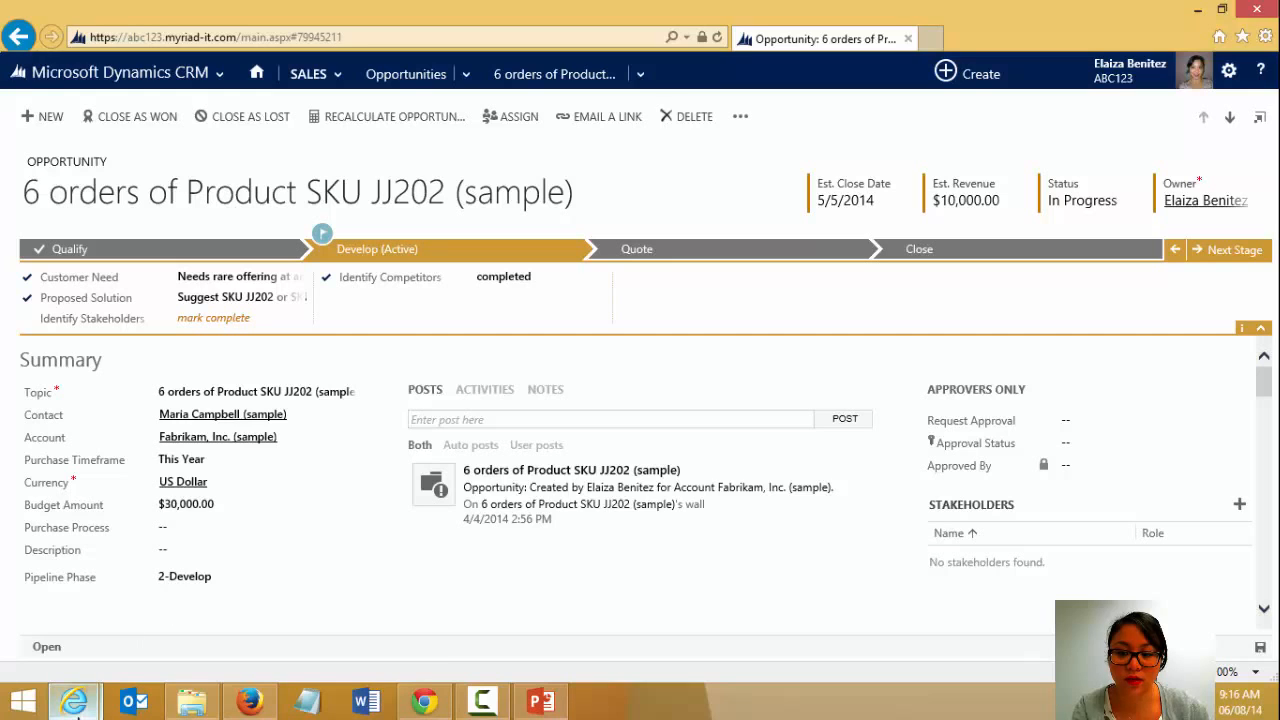
# Step: Switch to the ABC123 solution window and display its list of processes
pyautogui.click(74, 700)
pyautogui.click(320, 600)
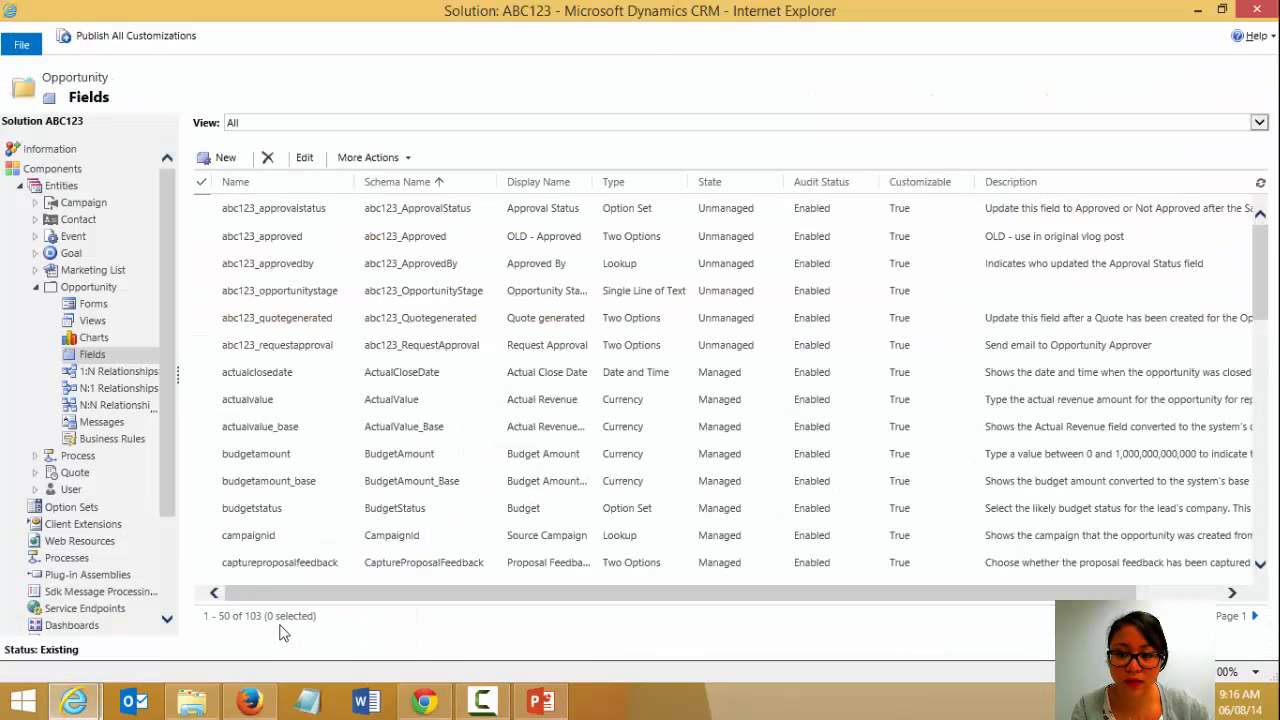
pyautogui.moveTo(170, 510); pyautogui.dragTo(163, 605)
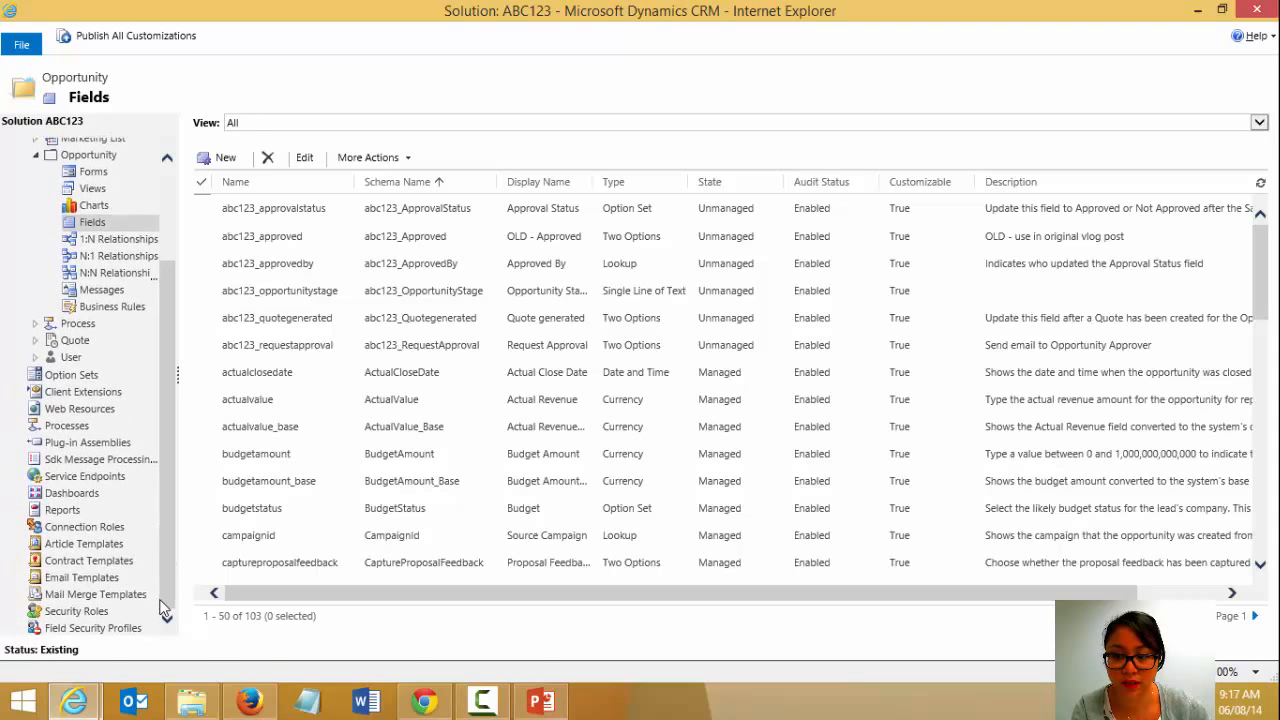
pyautogui.click(78, 430)
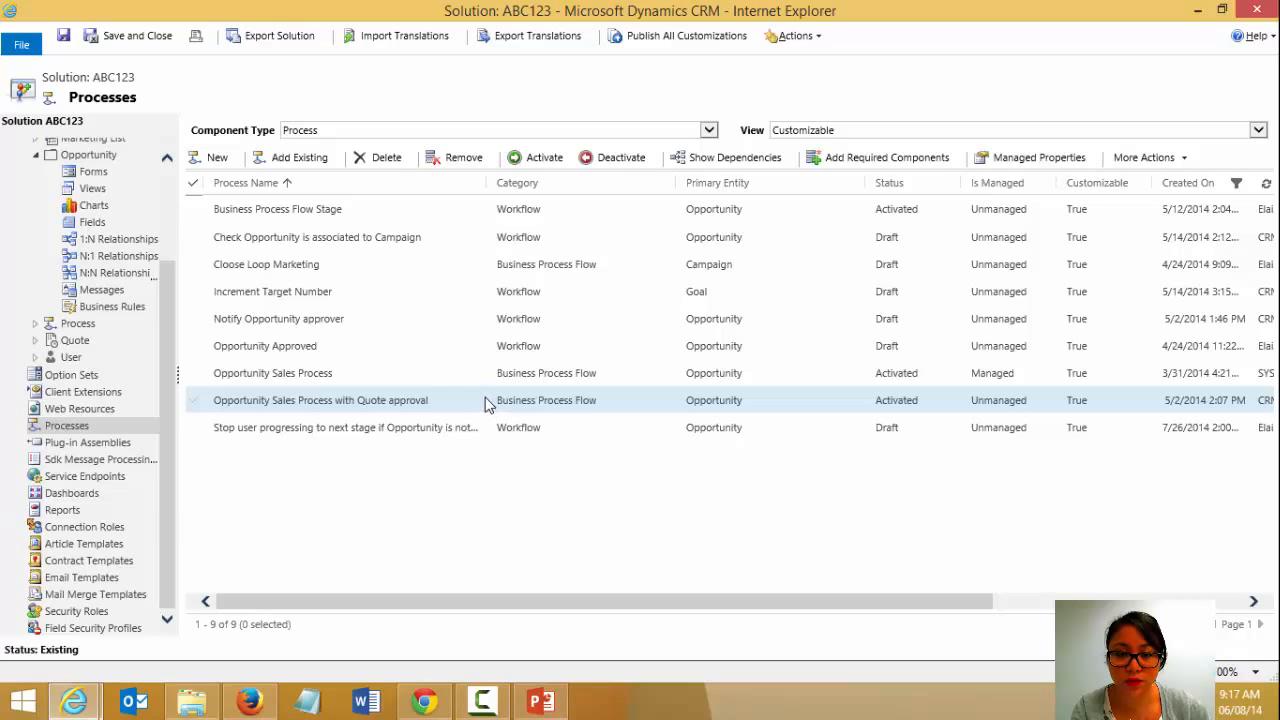
# Step: Review the steps, fields and required settings in the Opportunity Sales Process with Quote approval flow, then return to the opportunity record
pyautogui.click(580, 404)
pyautogui.doubleClick(578, 402)
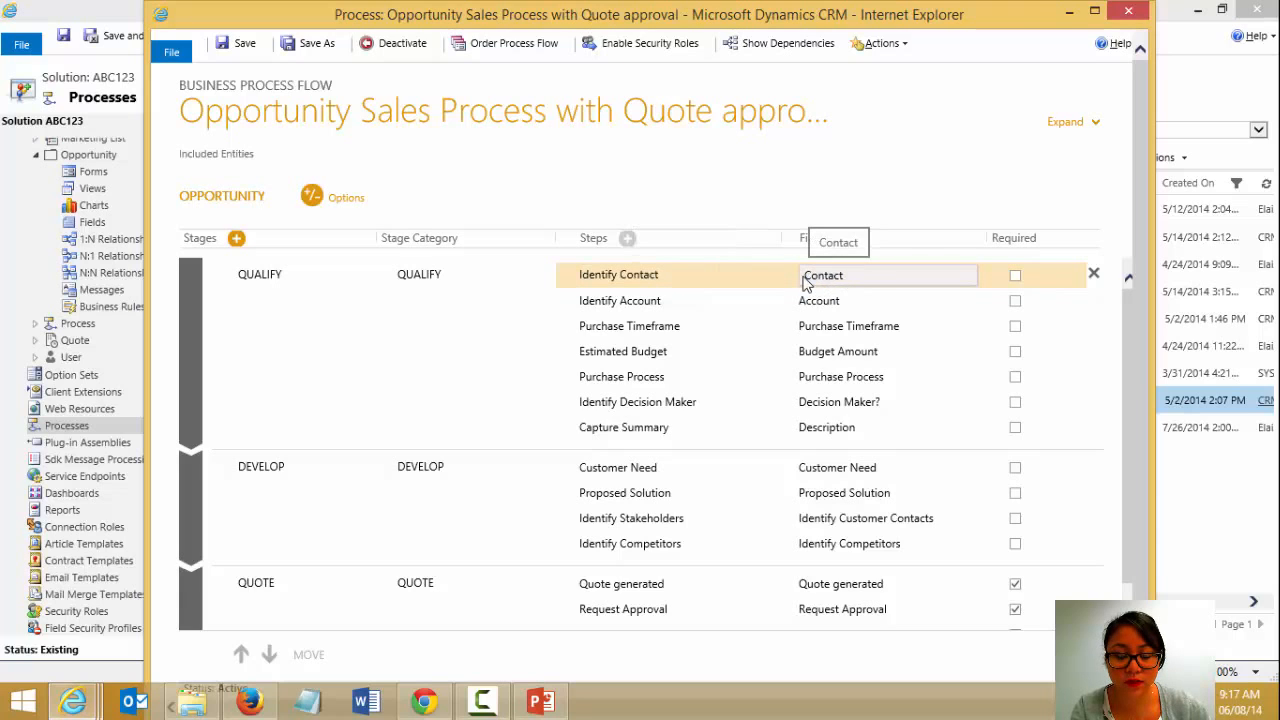
pyautogui.click(758, 283)
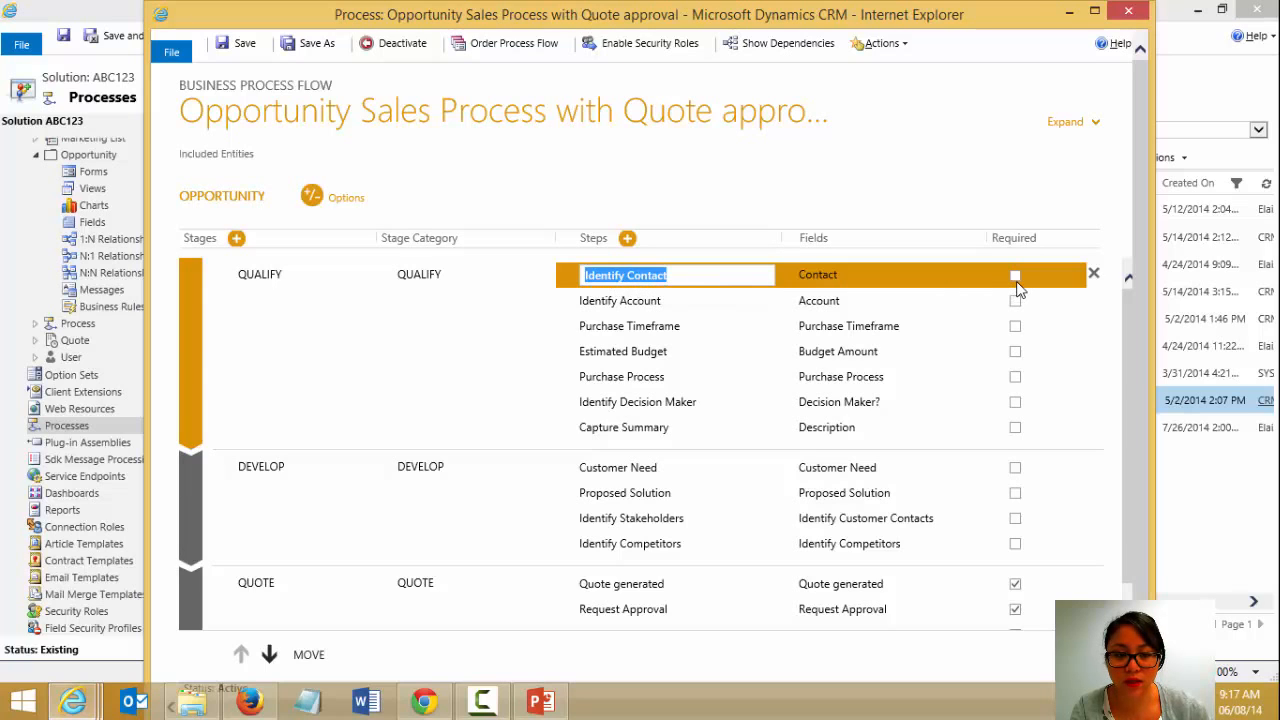
pyautogui.click(1074, 13)
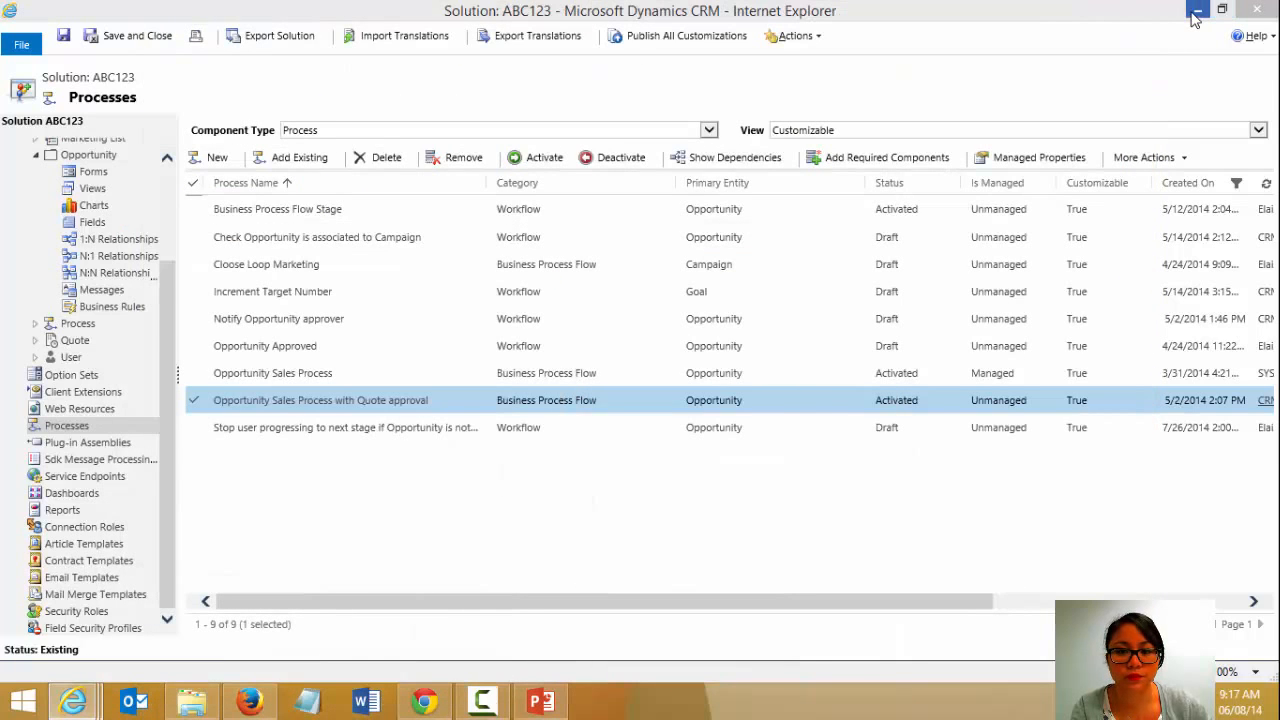
pyautogui.click(1195, 12)
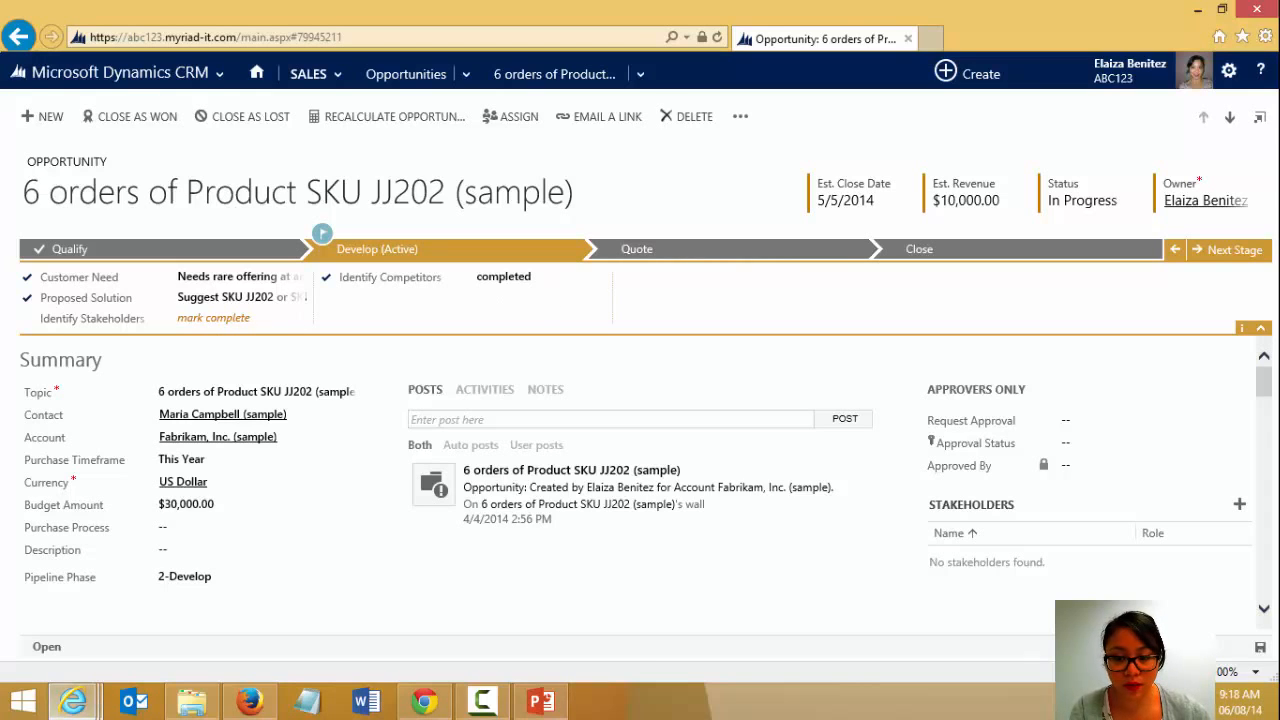
# Step: Open the Approval Status field of the Opportunity entity in solution ABC123 and review its field security and options
pyautogui.moveTo(75, 706)
pyautogui.click(306, 606)
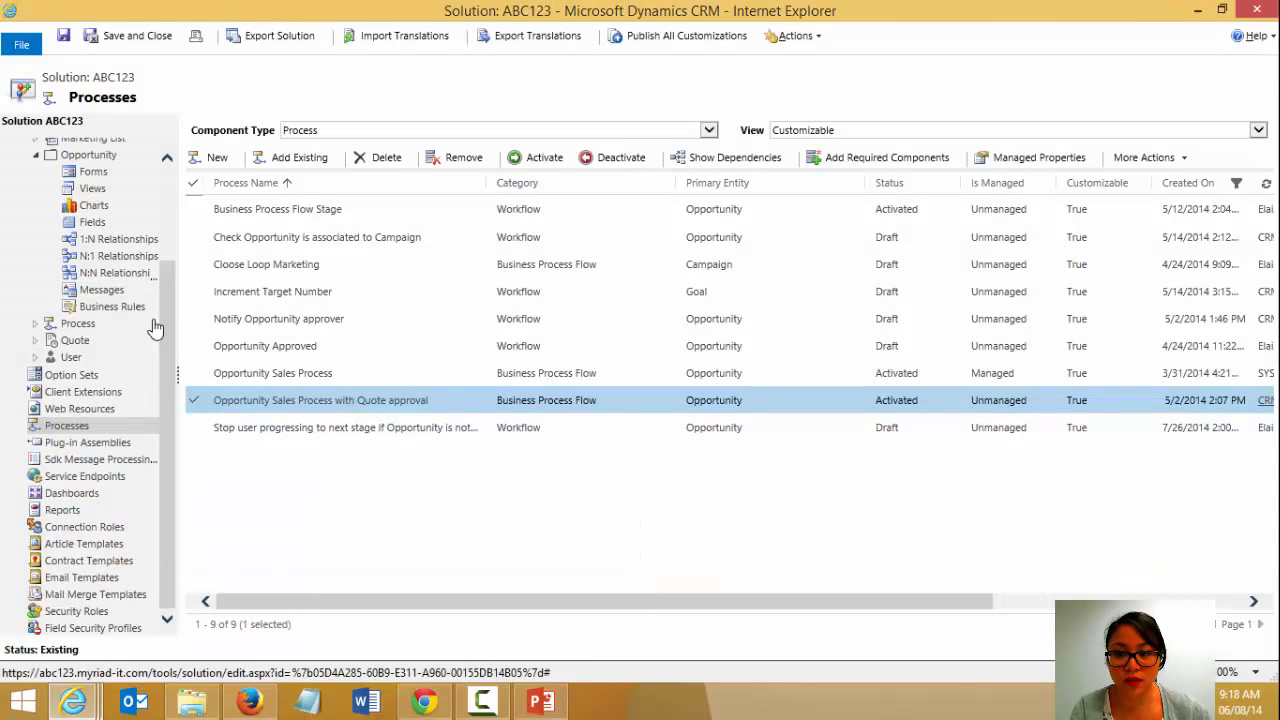
pyautogui.moveTo(166, 322); pyautogui.dragTo(158, 253)
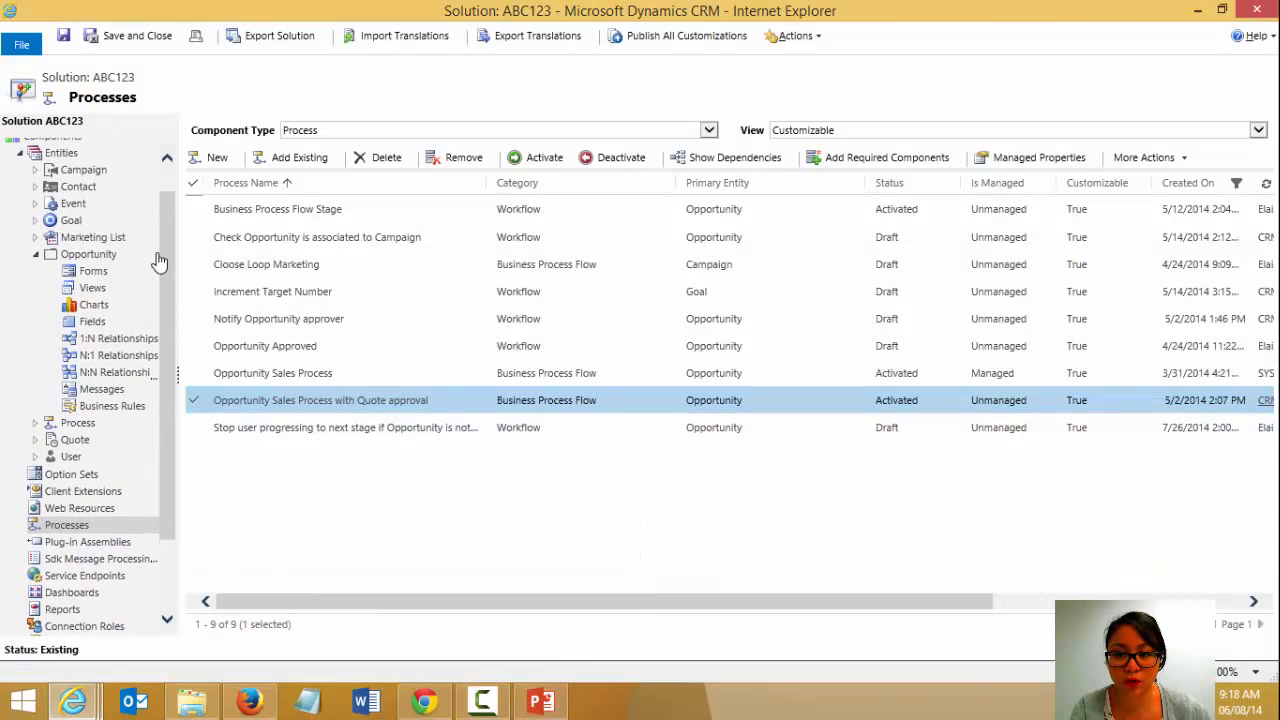
pyautogui.click(114, 321)
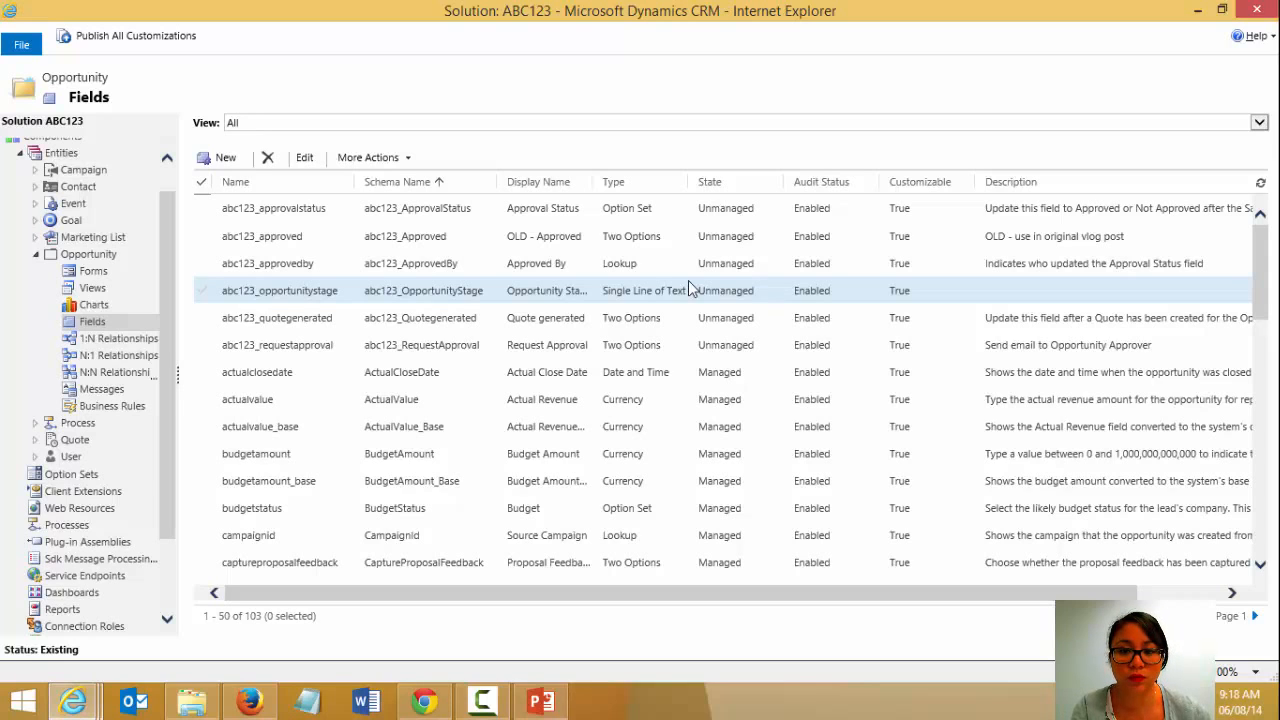
pyautogui.doubleClick(674, 208)
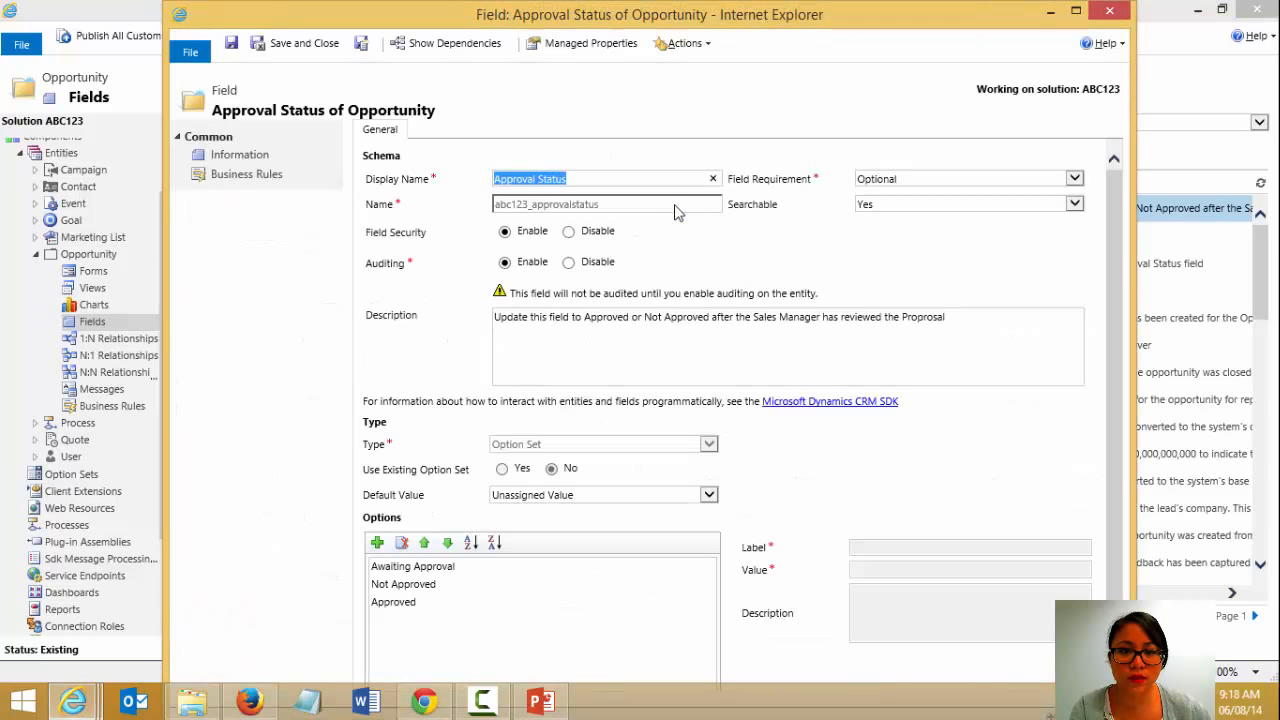
pyautogui.scroll(-1, 506, 291)
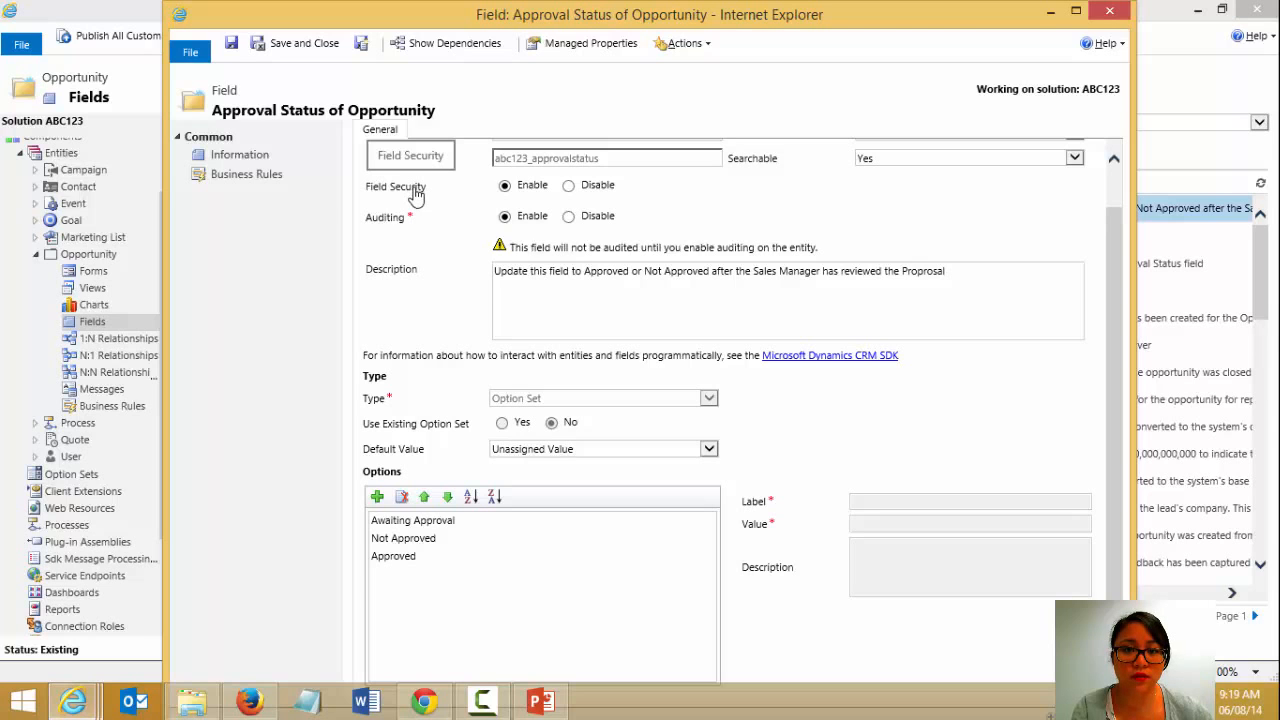
pyautogui.click(1100, 14)
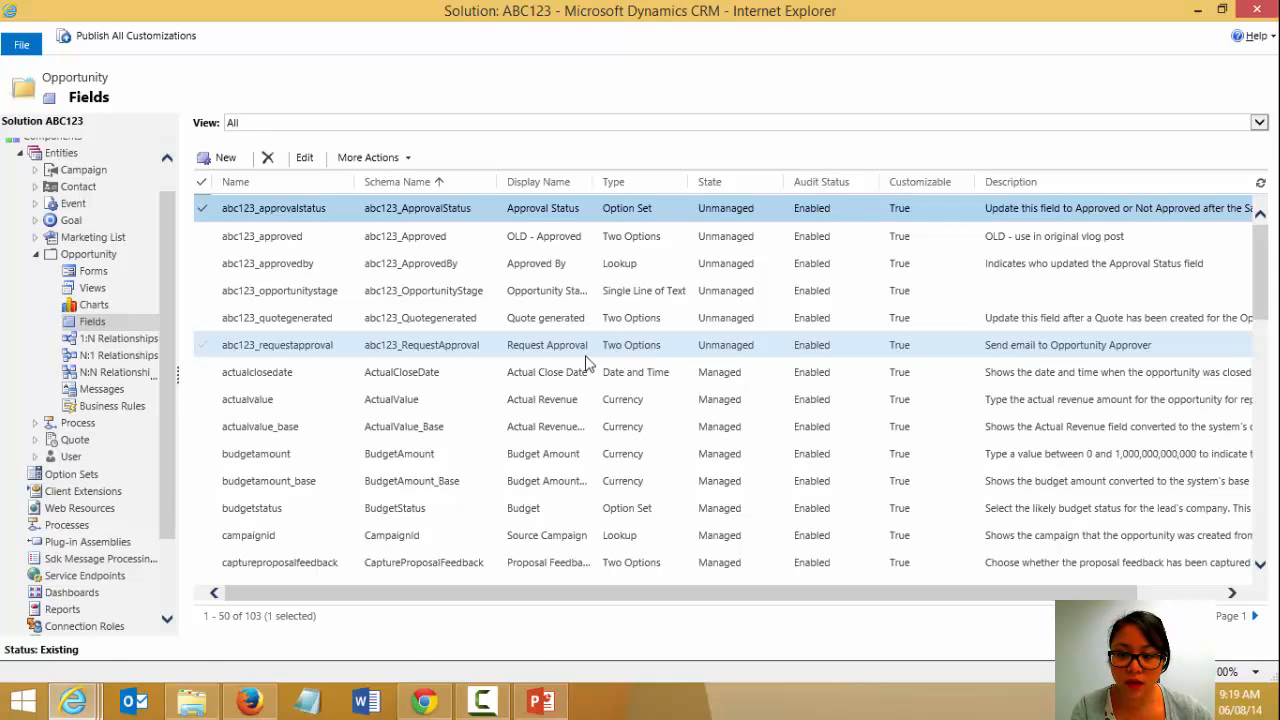
# Step: Review the users and field permissions of the Approve Opportunity field security profile
pyautogui.scroll(-2, 175, 490)
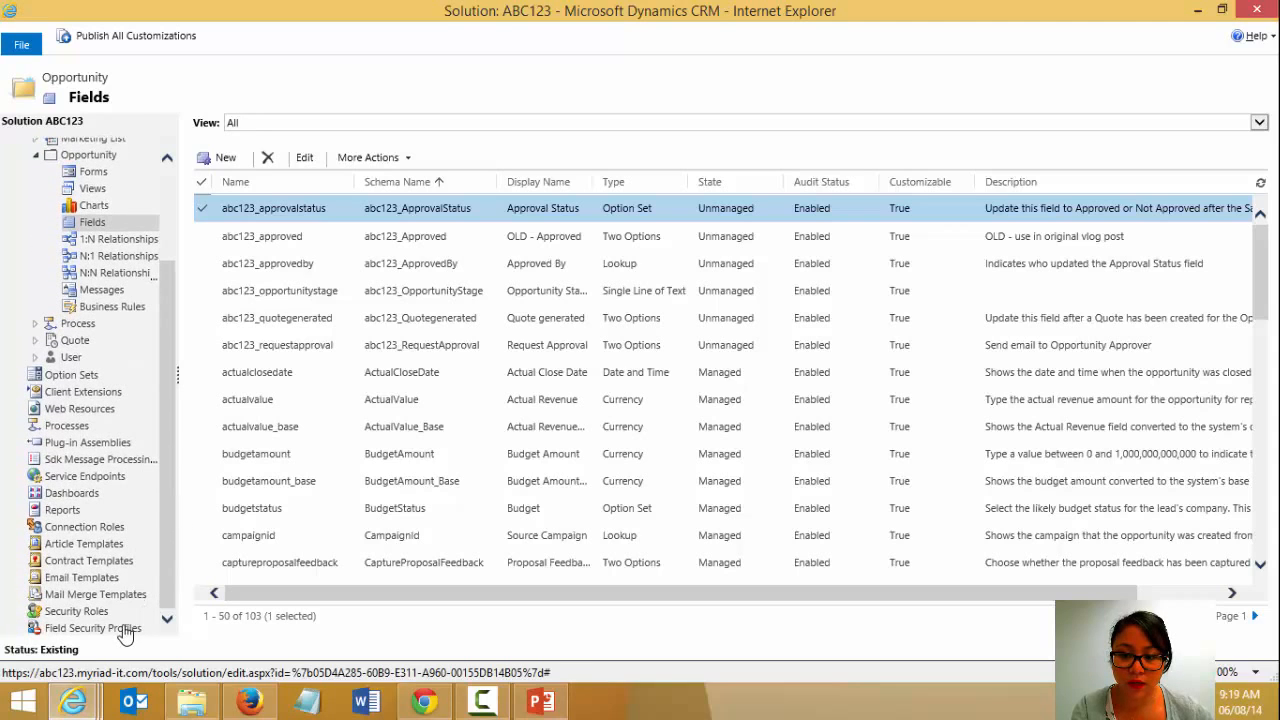
pyautogui.click(126, 638)
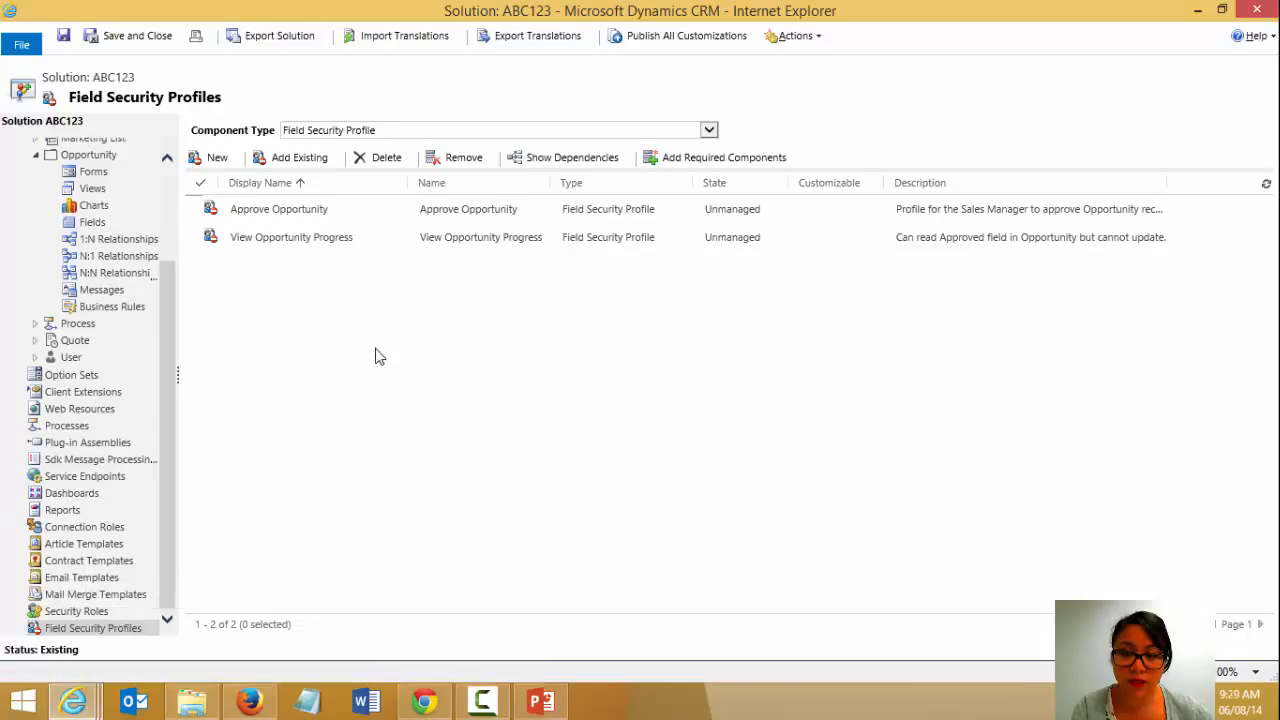
pyautogui.doubleClick(380, 215)
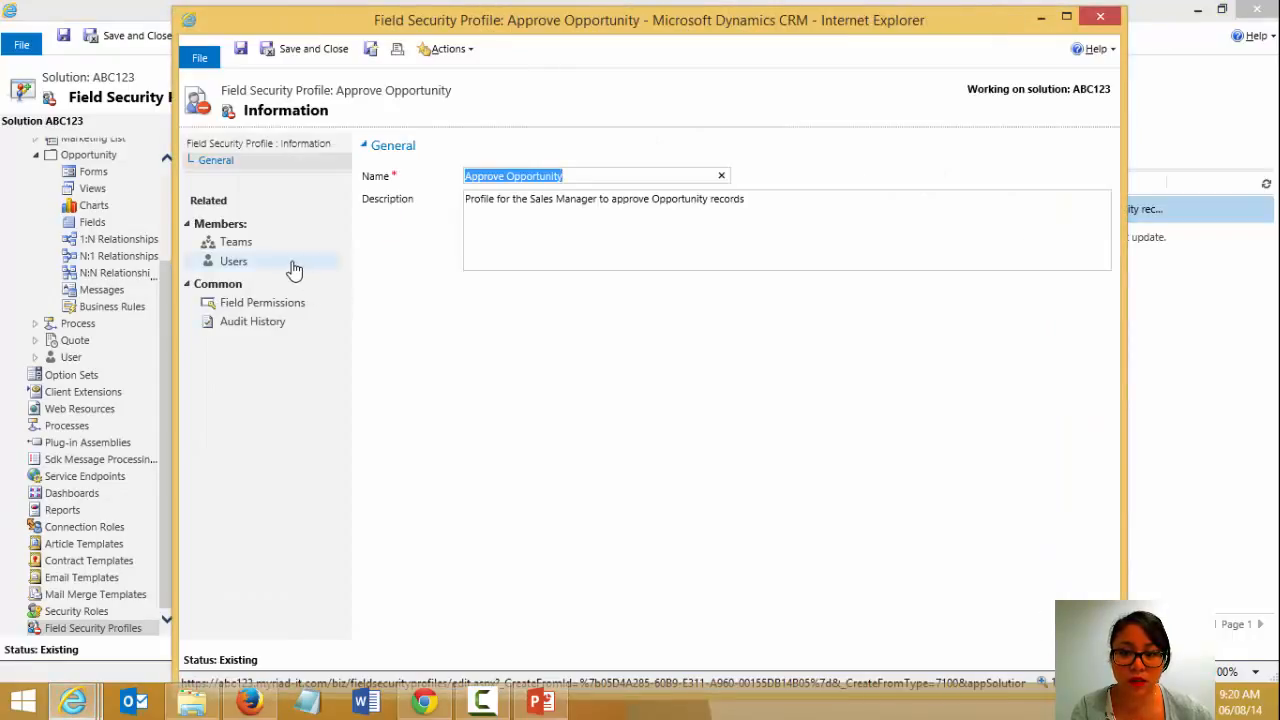
pyautogui.click(294, 265)
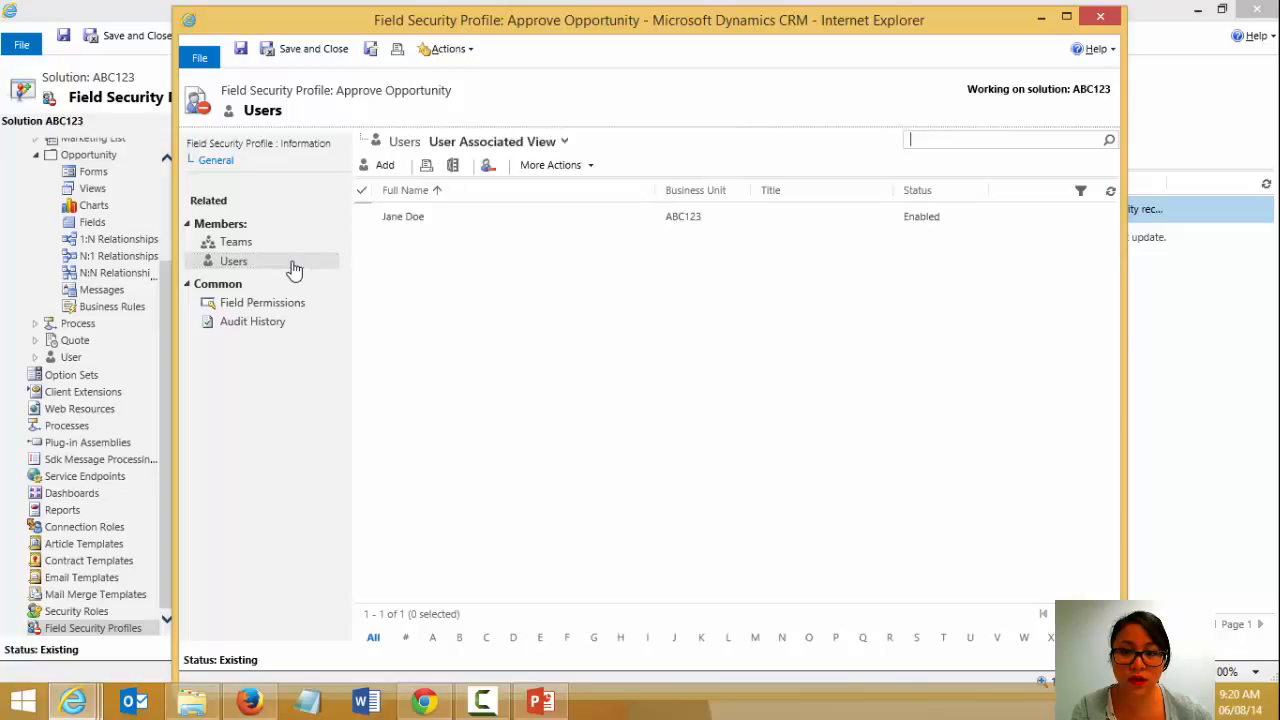
pyautogui.click(290, 304)
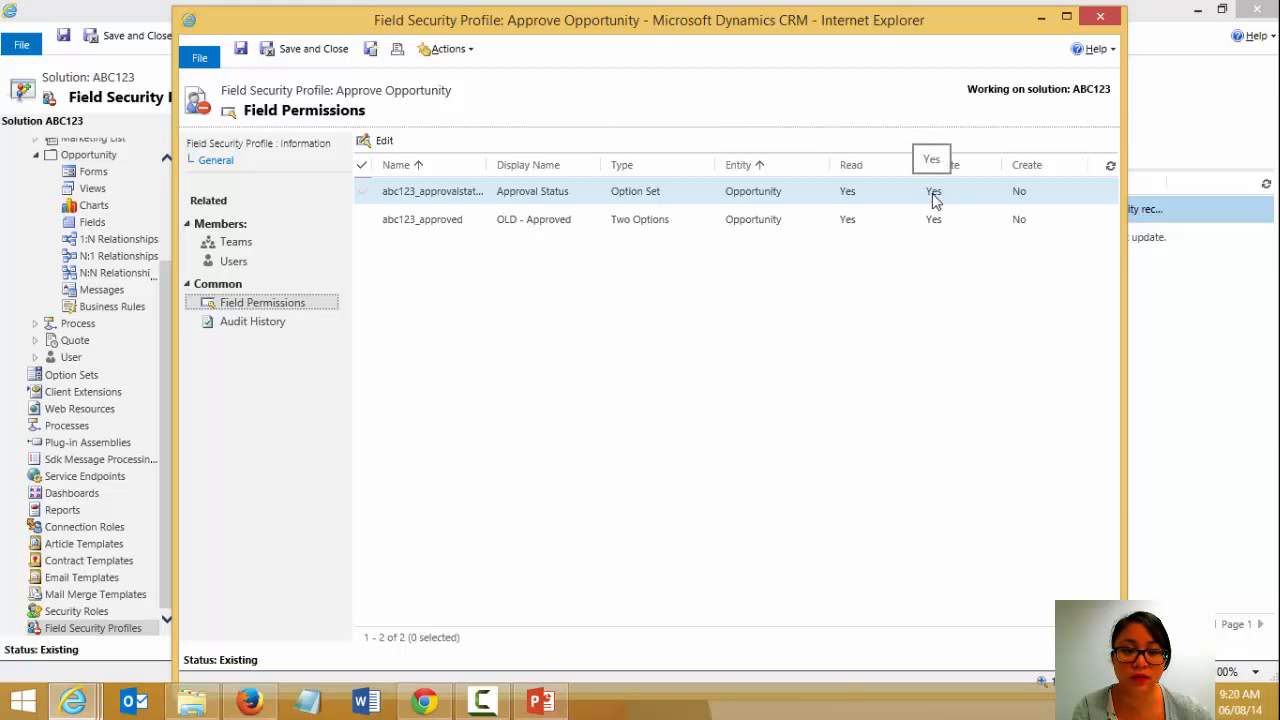
pyautogui.click(1099, 17)
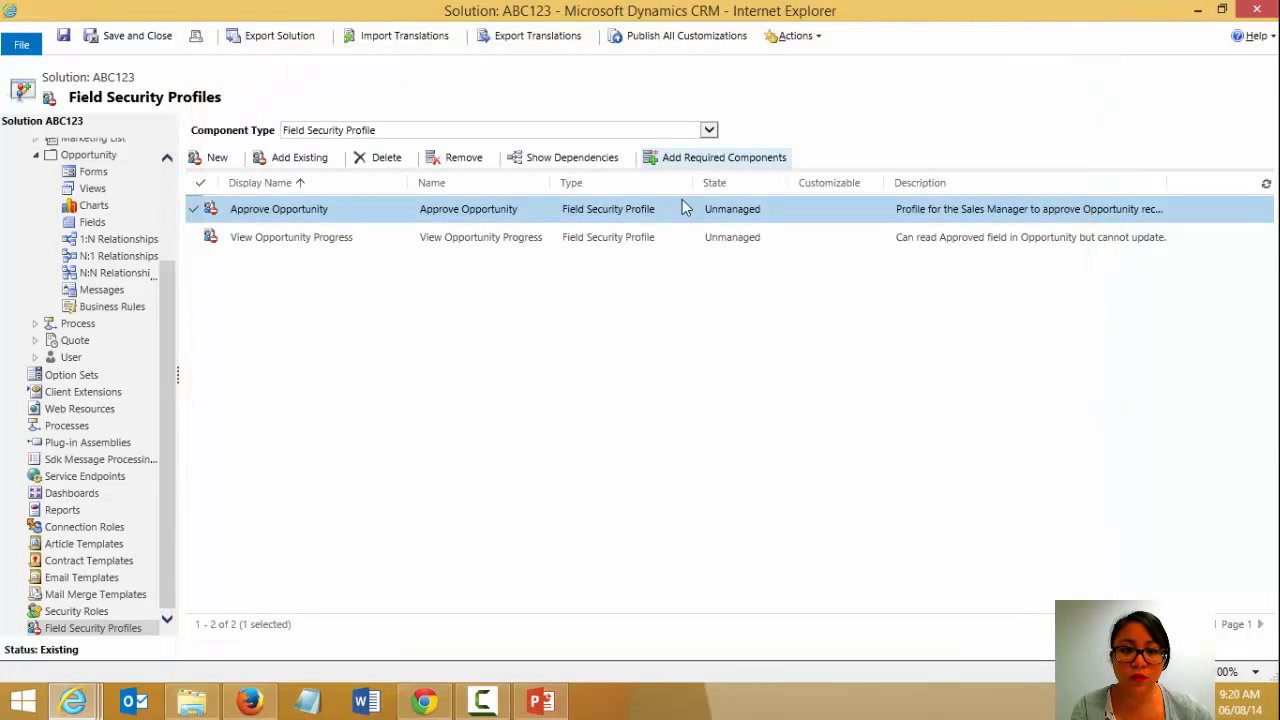
# Step: Review the field permissions of the View Opportunity Progress field security profile
pyautogui.doubleClick(677, 237)
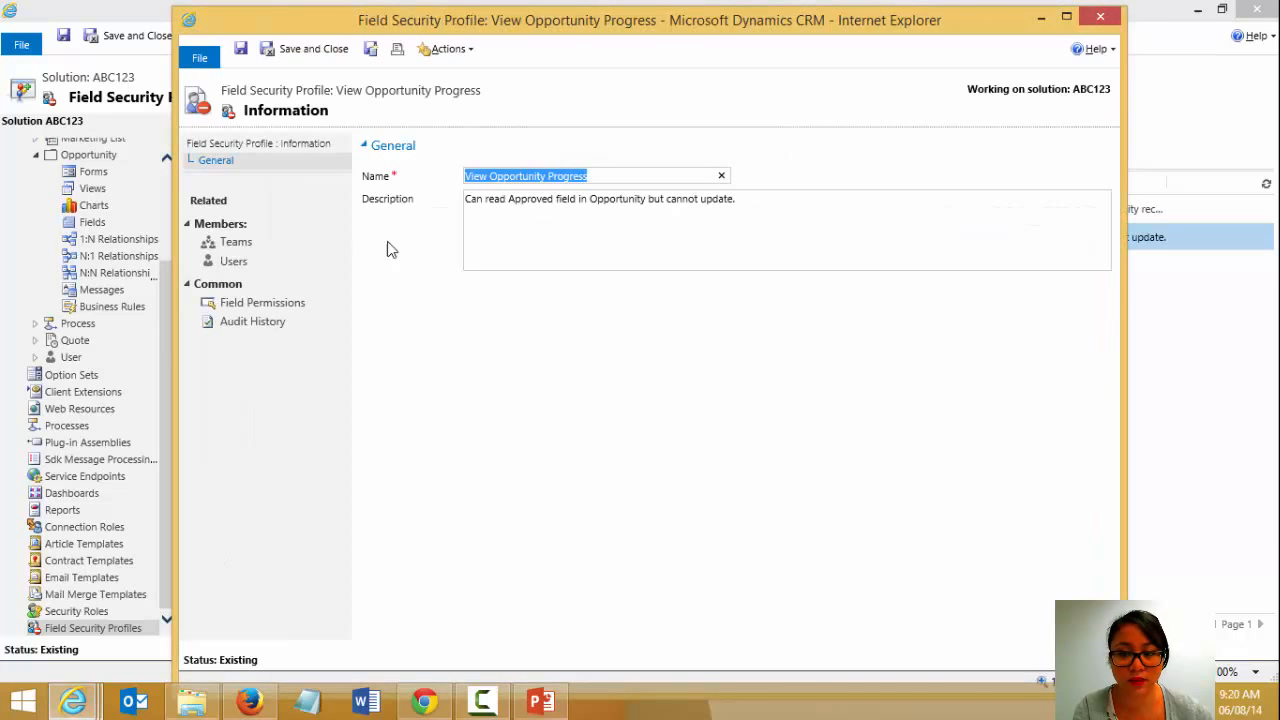
pyautogui.click(317, 303)
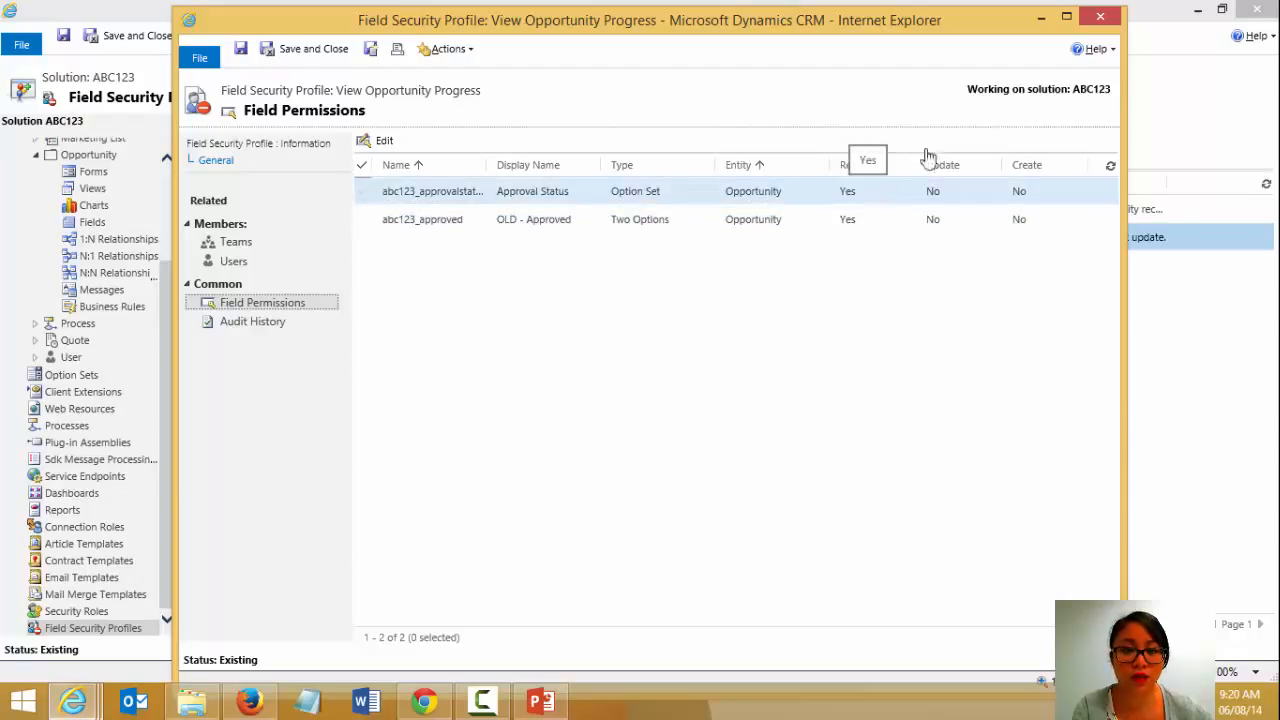
pyautogui.click(1104, 20)
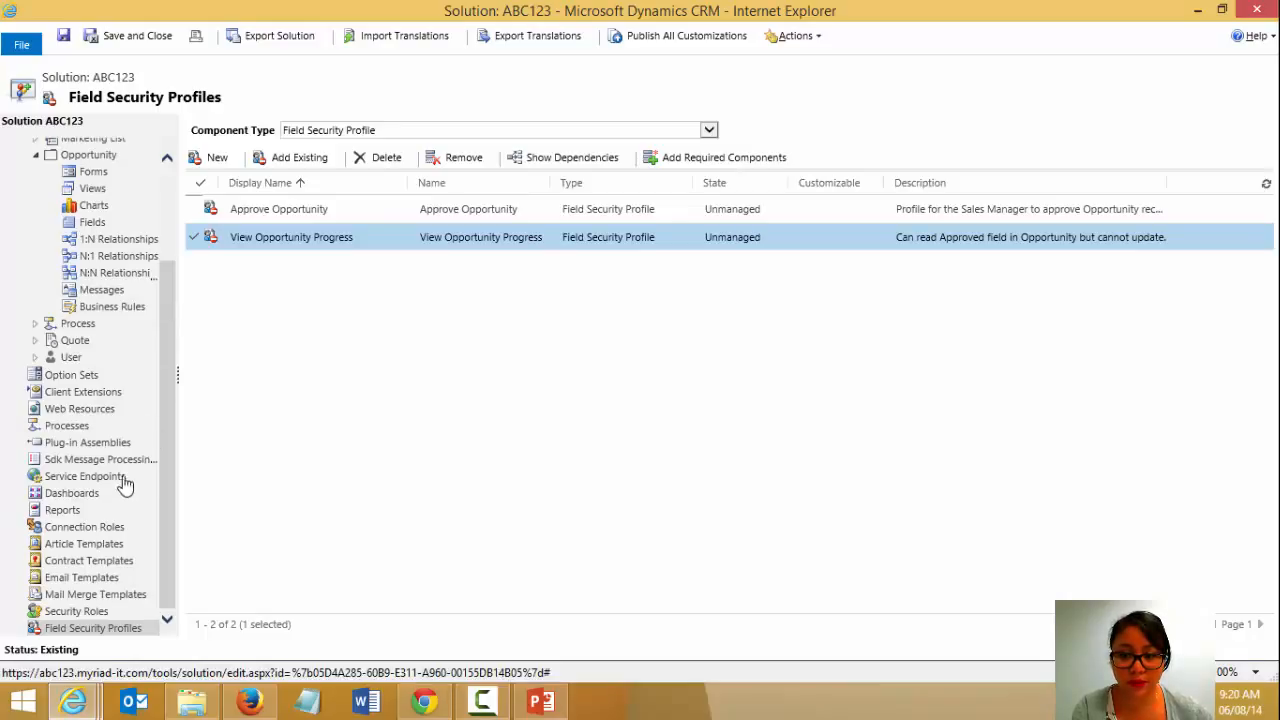
# Step: Review the Quote stage's steps, fields and required settings in the Opportunity Sales Process with Quote approval flow
pyautogui.click(80, 428)
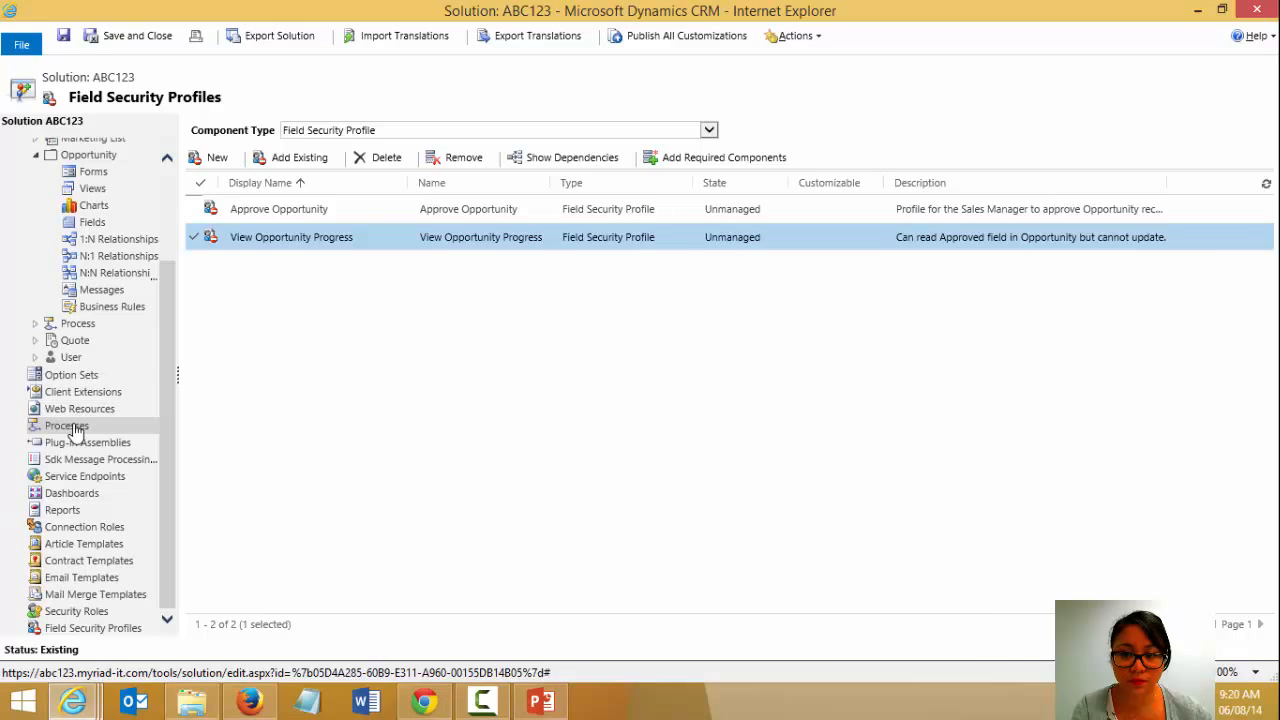
pyautogui.click(469, 400)
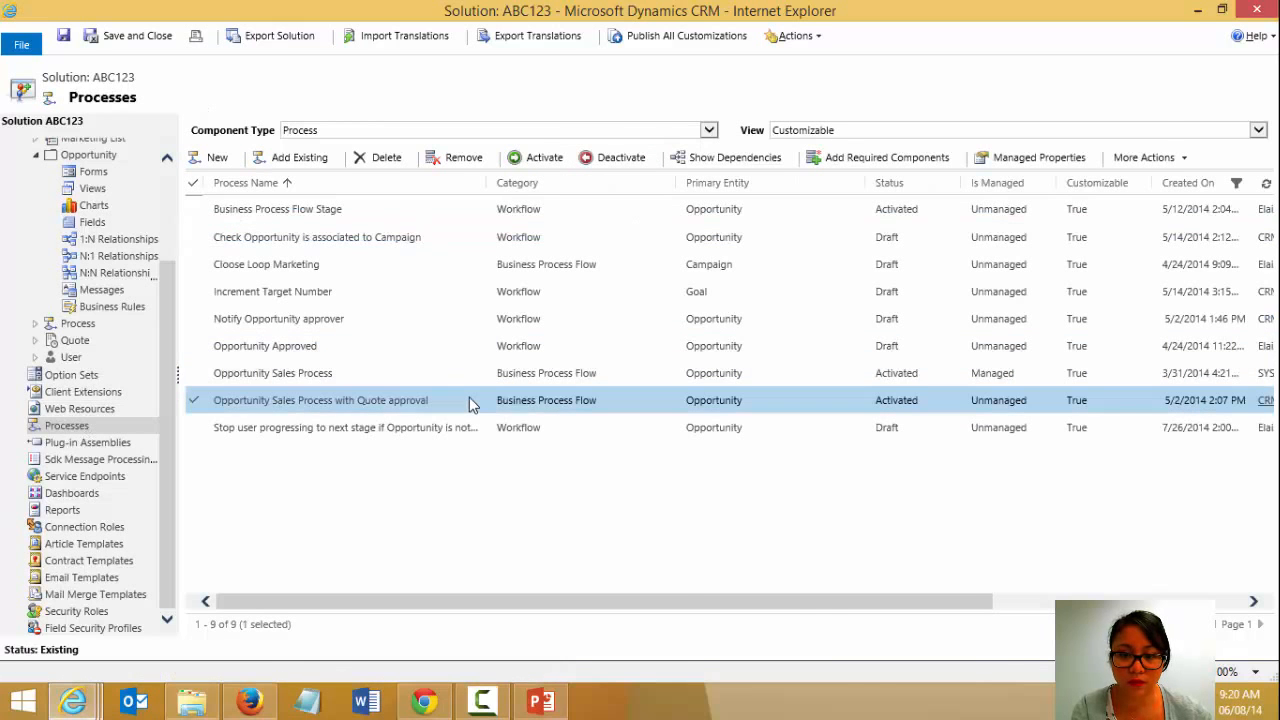
pyautogui.doubleClick(469, 400)
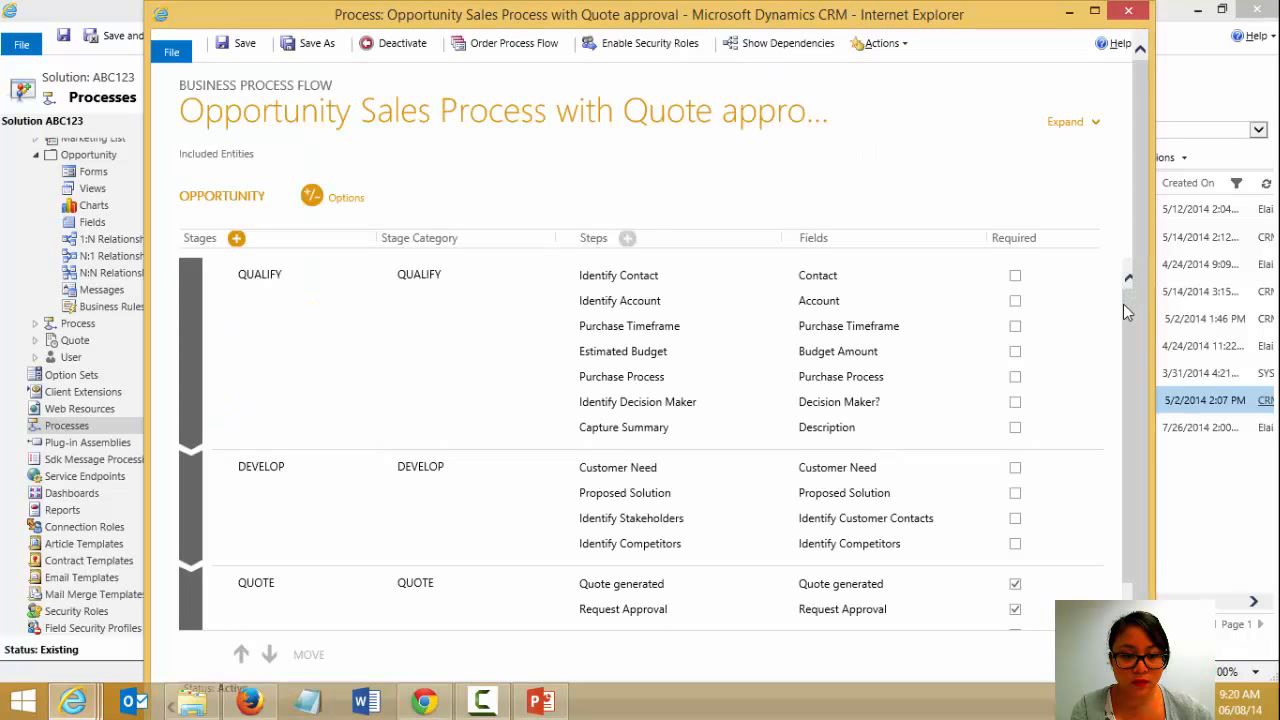
pyautogui.scroll(-1, 1122, 330)
pyautogui.click(810, 494)
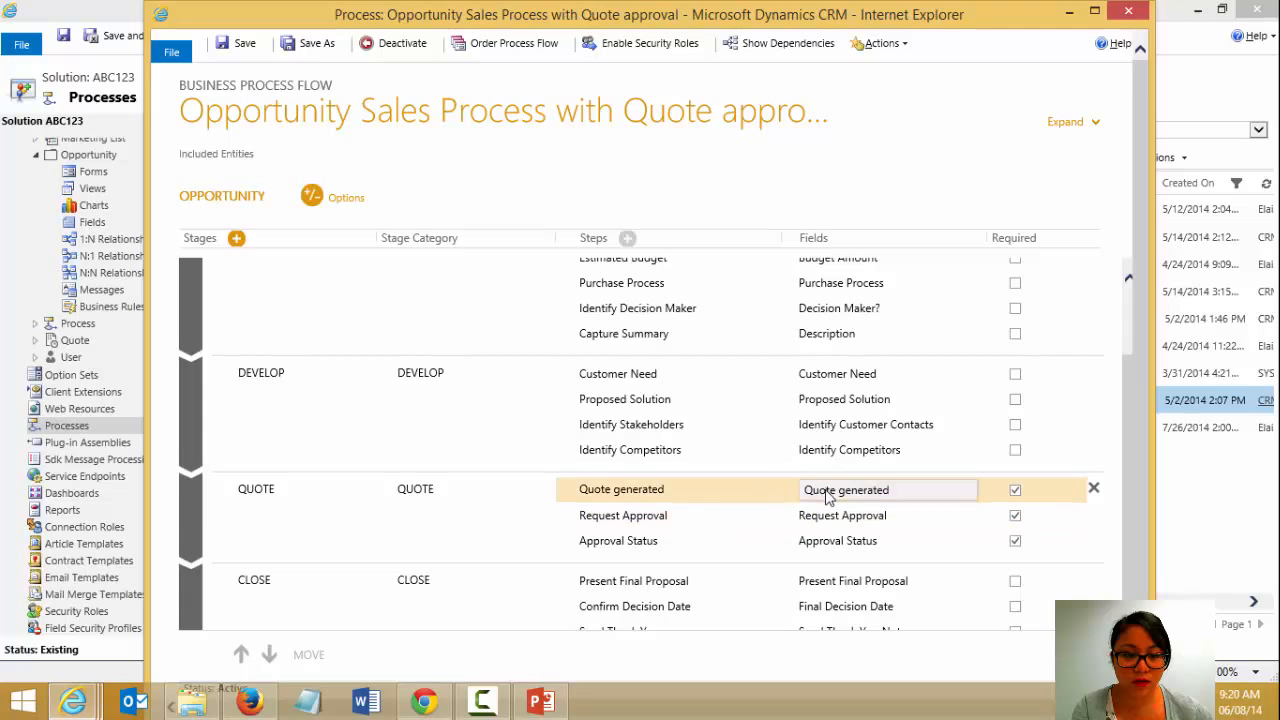
pyautogui.click(823, 506)
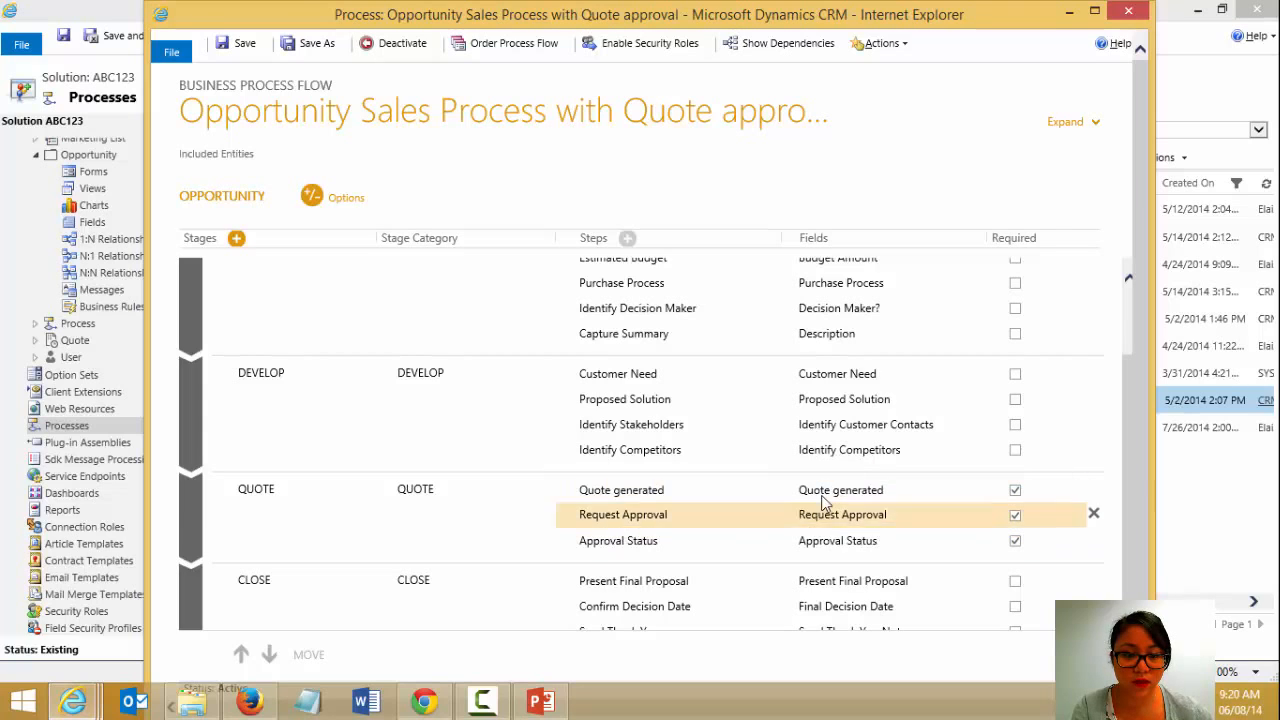
pyautogui.click(834, 538)
pyautogui.click(1004, 490)
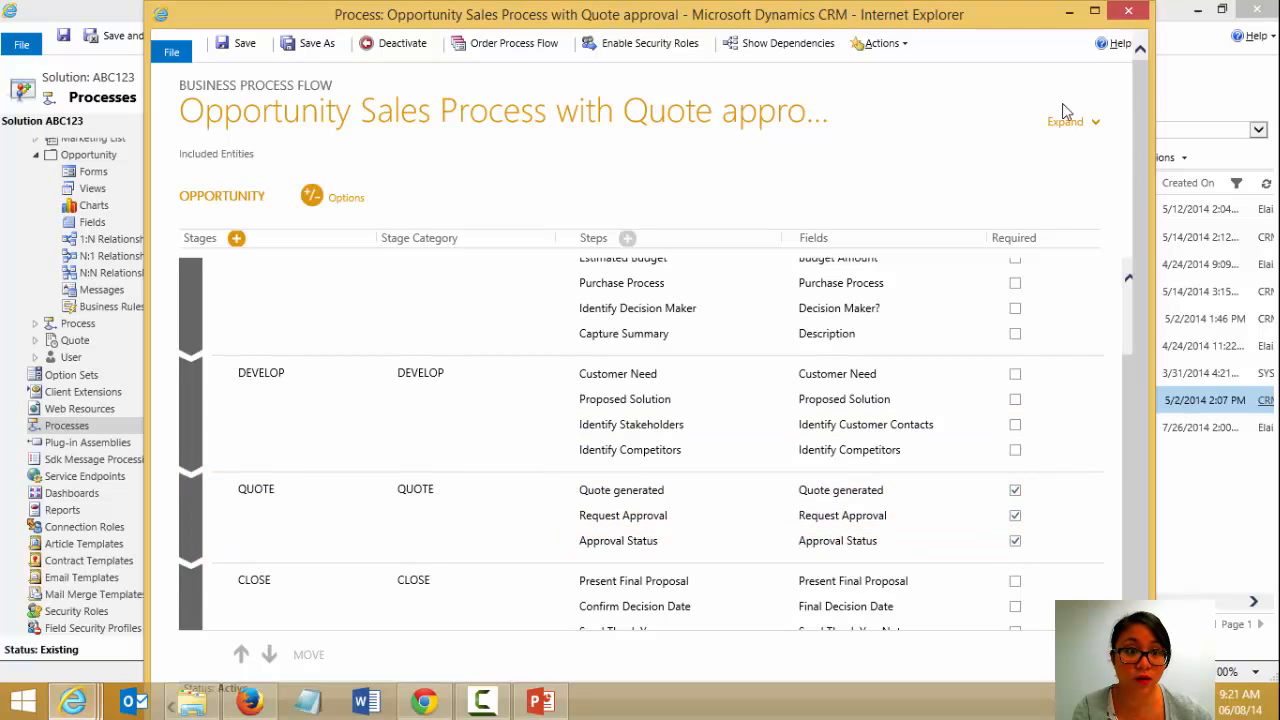
pyautogui.click(1126, 11)
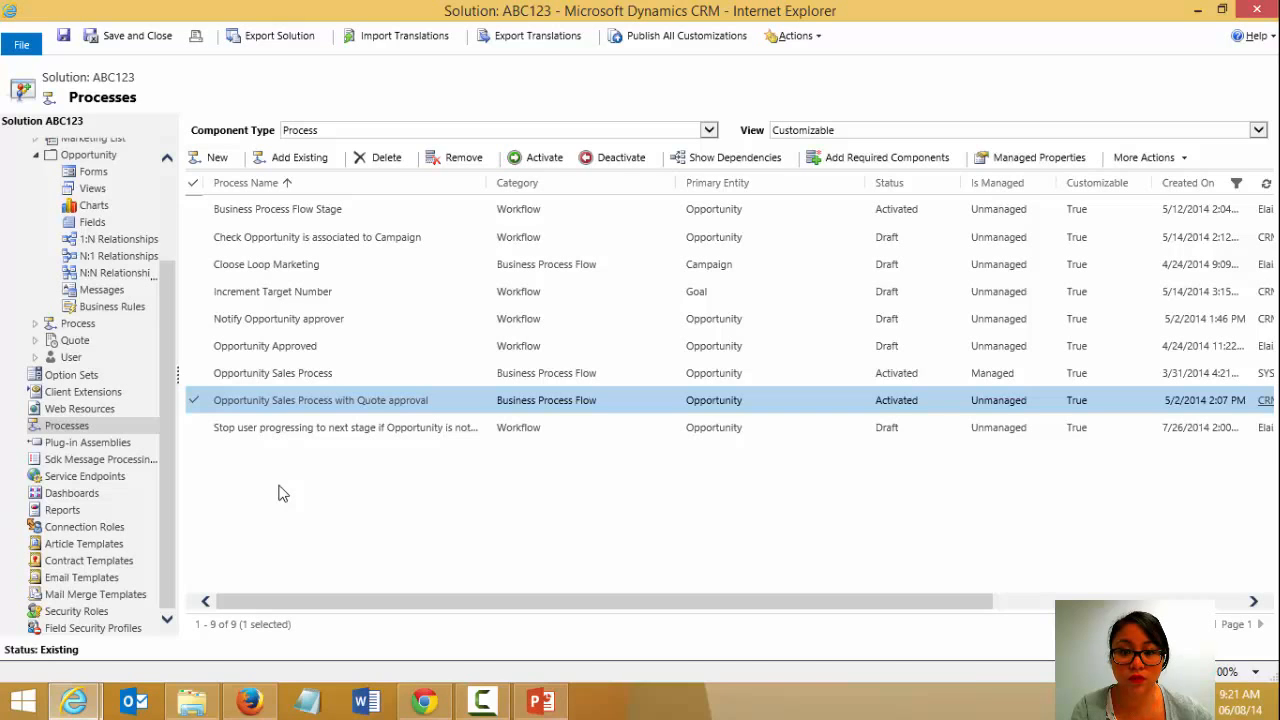
# Step: Open the Notify Opportunity approver workflow and review its start options, steps and the criteria of its first condition
pyautogui.click(379, 356)
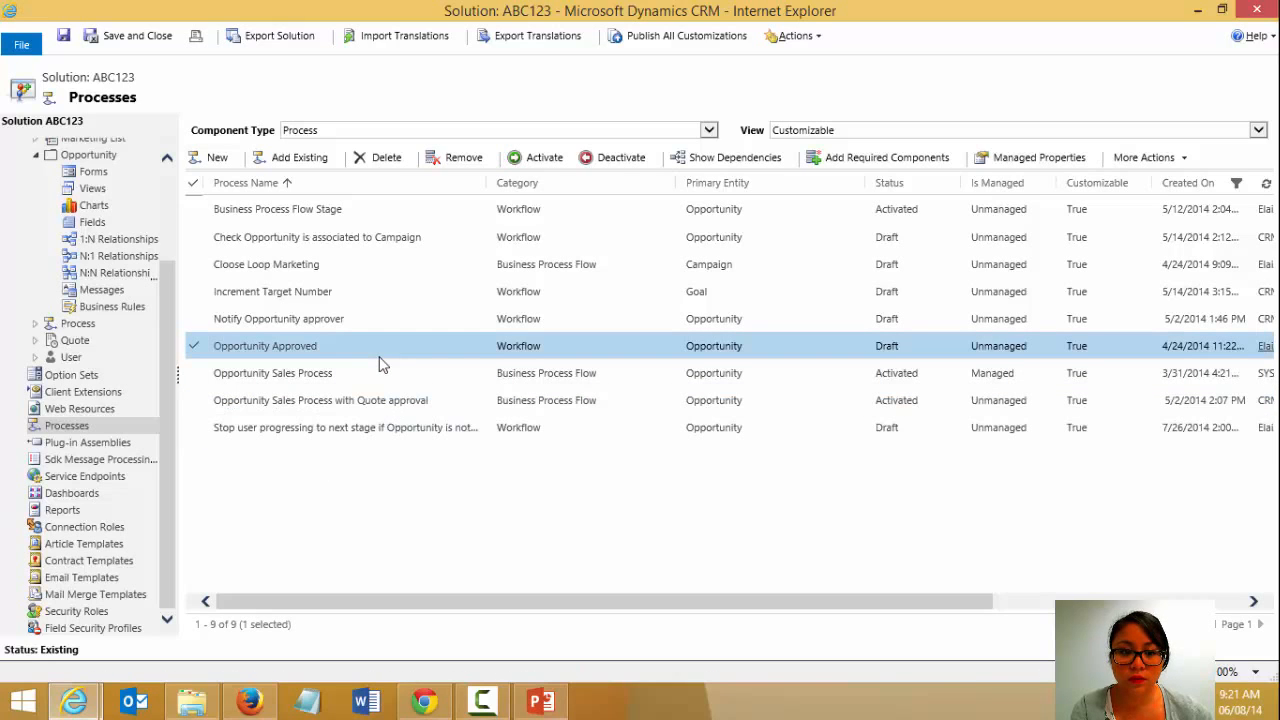
pyautogui.click(382, 318)
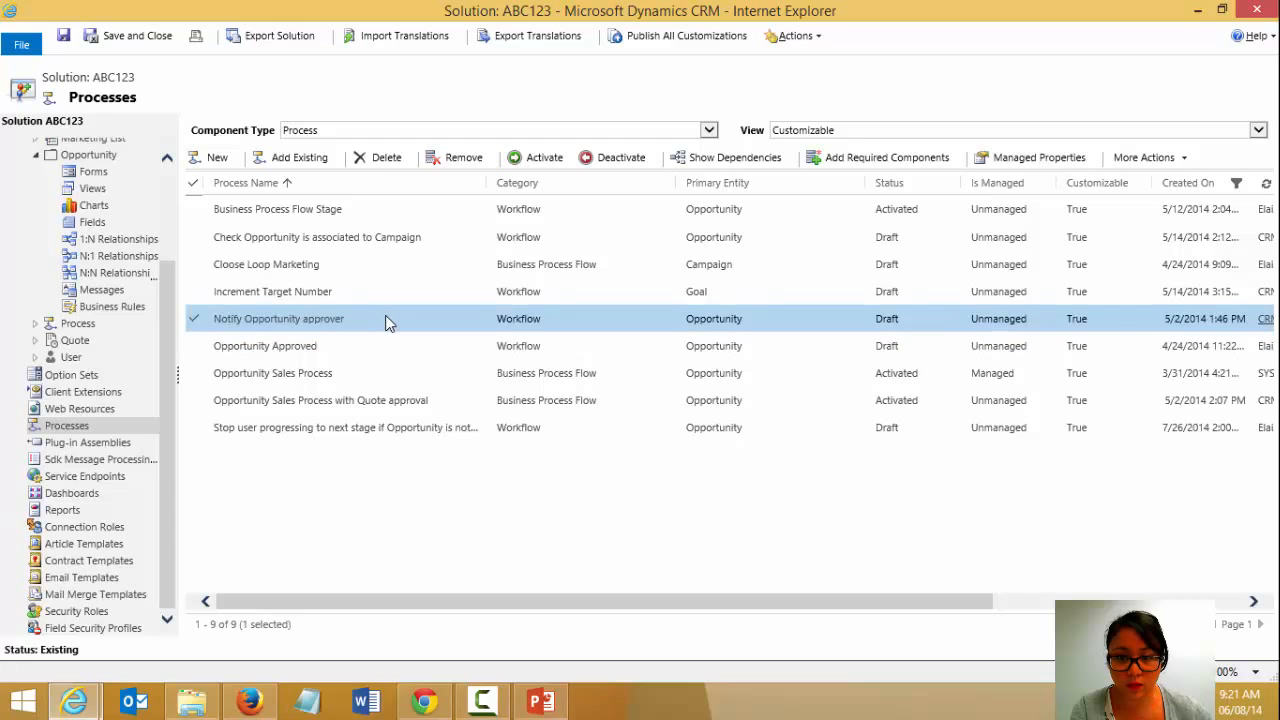
pyautogui.doubleClick(385, 322)
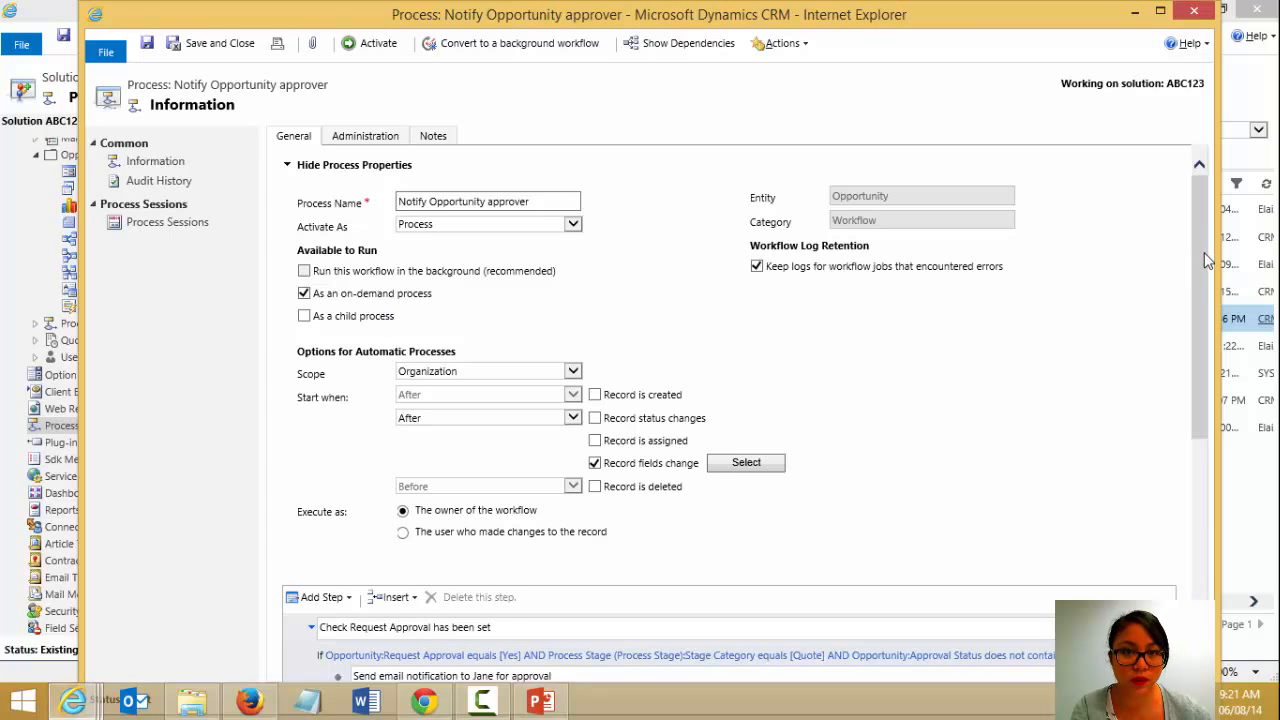
pyautogui.moveTo(1204, 252); pyautogui.dragTo(1205, 441)
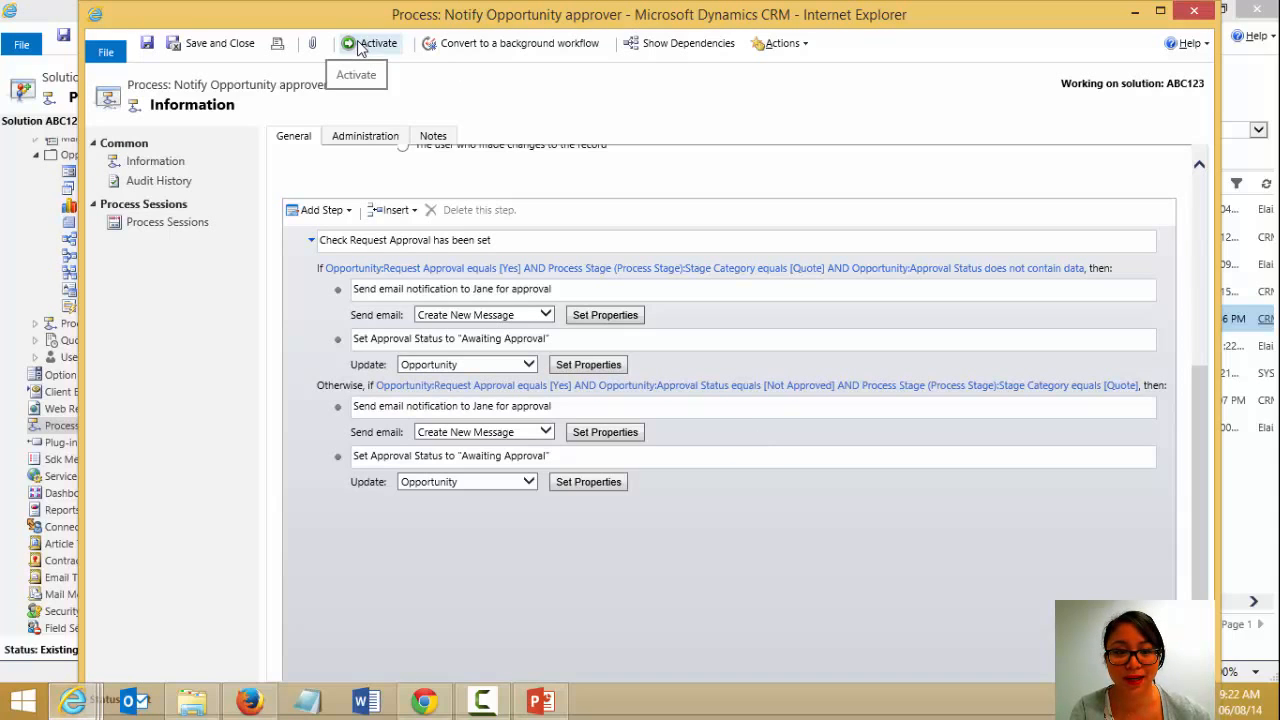
pyautogui.click(533, 270)
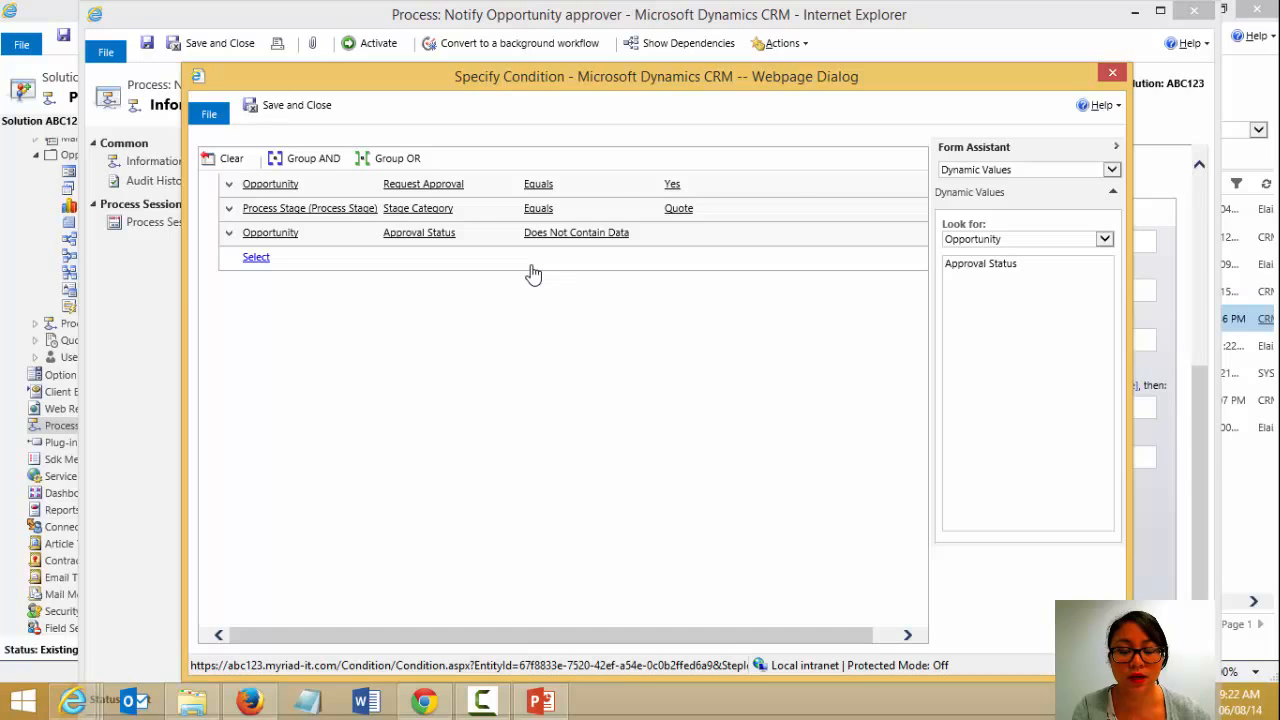
pyautogui.click(1112, 72)
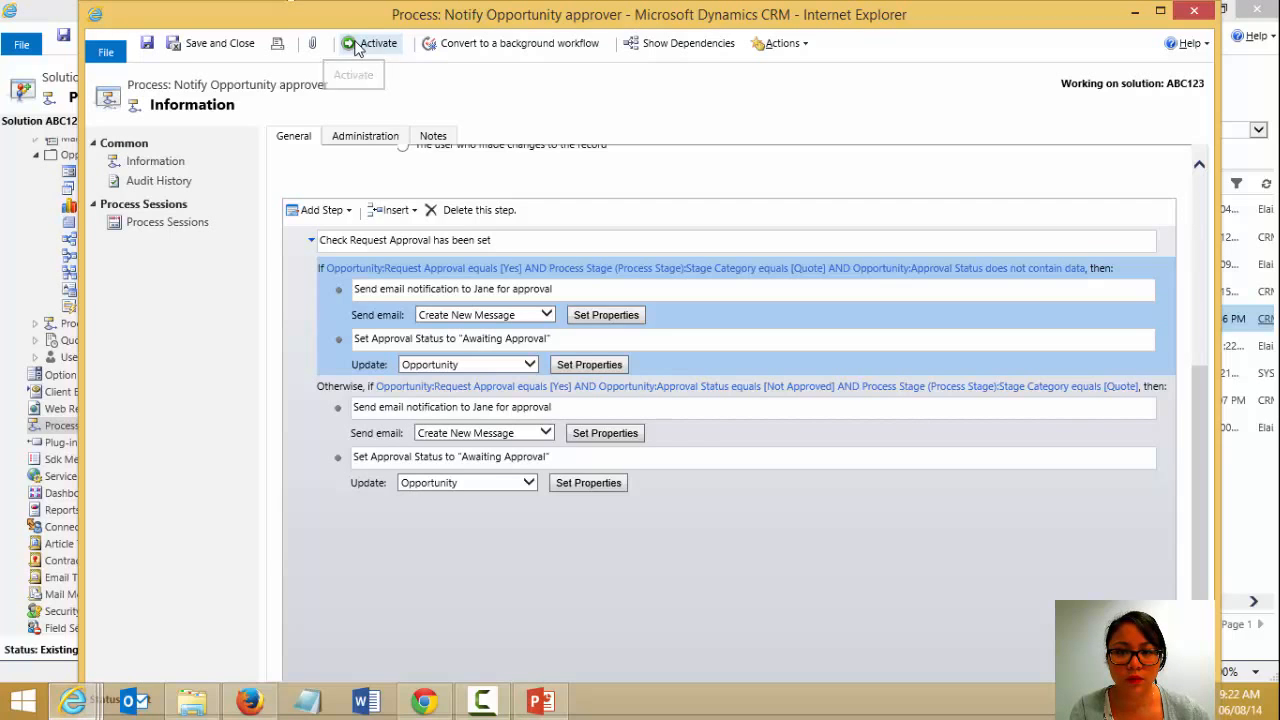
# Step: Activate the Notify Opportunity approver workflow, check its start options and steps, and close it
pyautogui.click(356, 47)
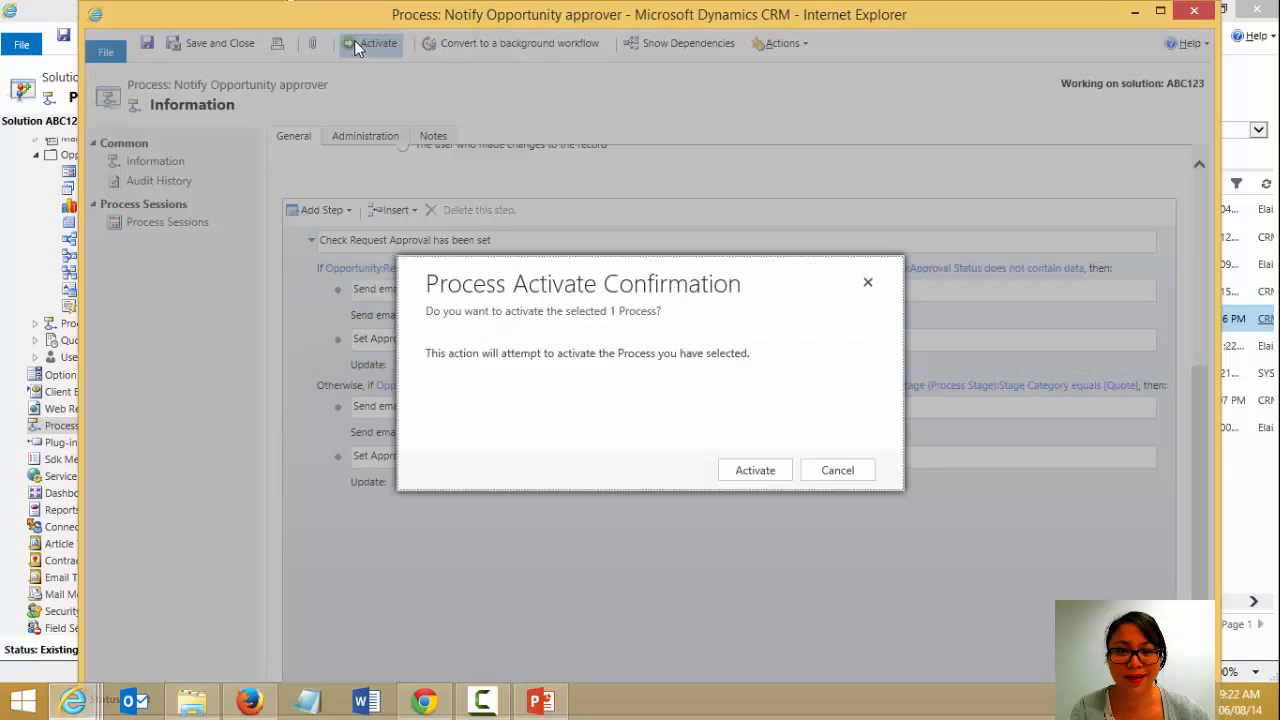
pyautogui.click(740, 472)
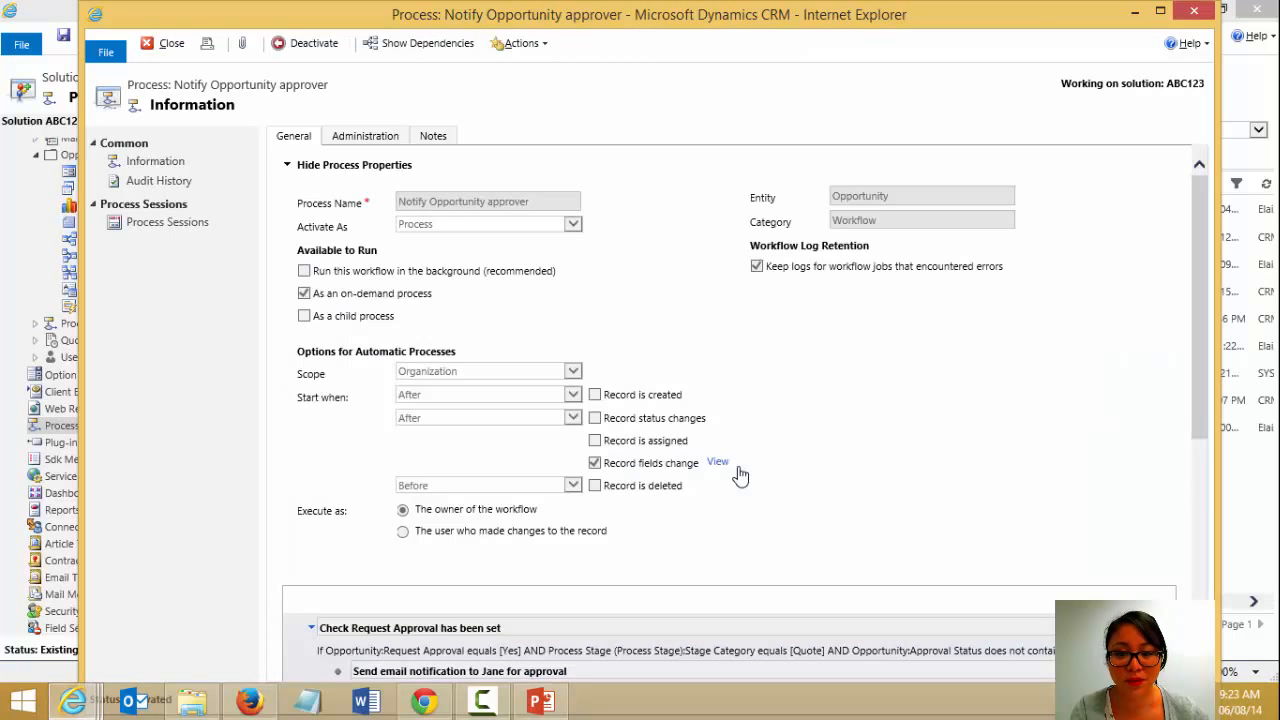
pyautogui.scroll(-2, 898, 394)
pyautogui.scroll(-3, 890, 380)
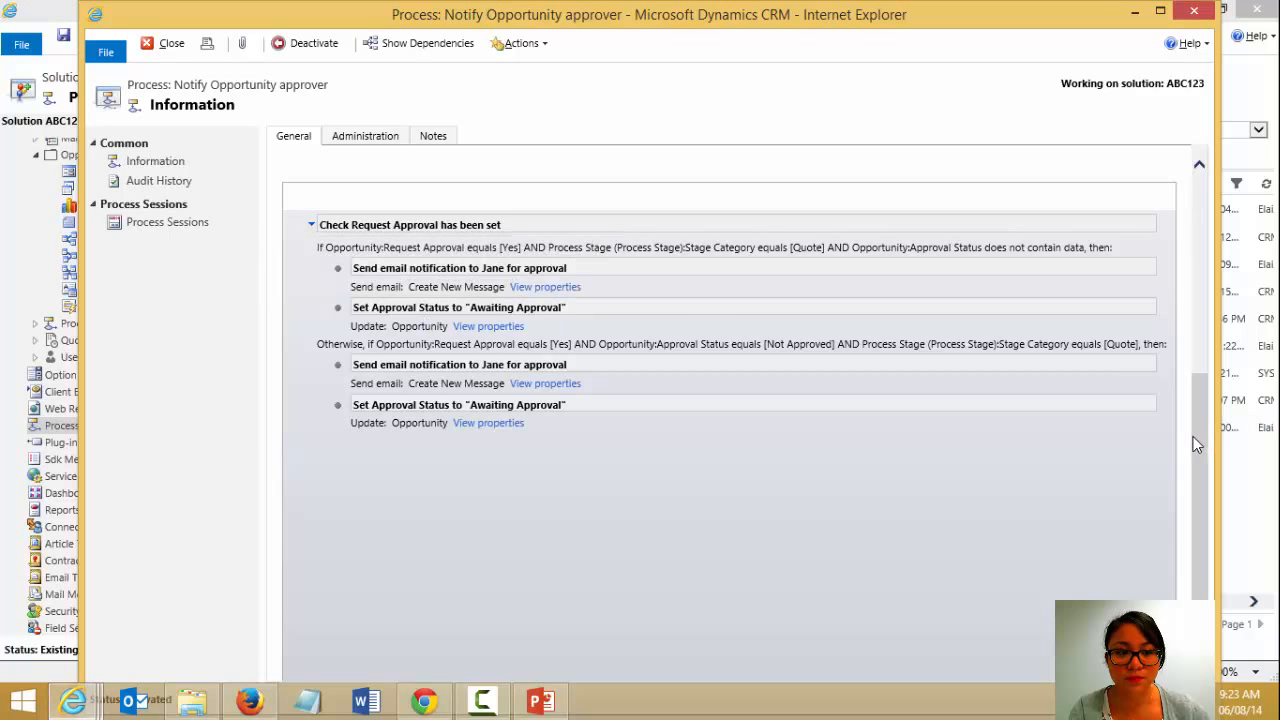
pyautogui.moveTo(1193, 438); pyautogui.dragTo(1193, 239)
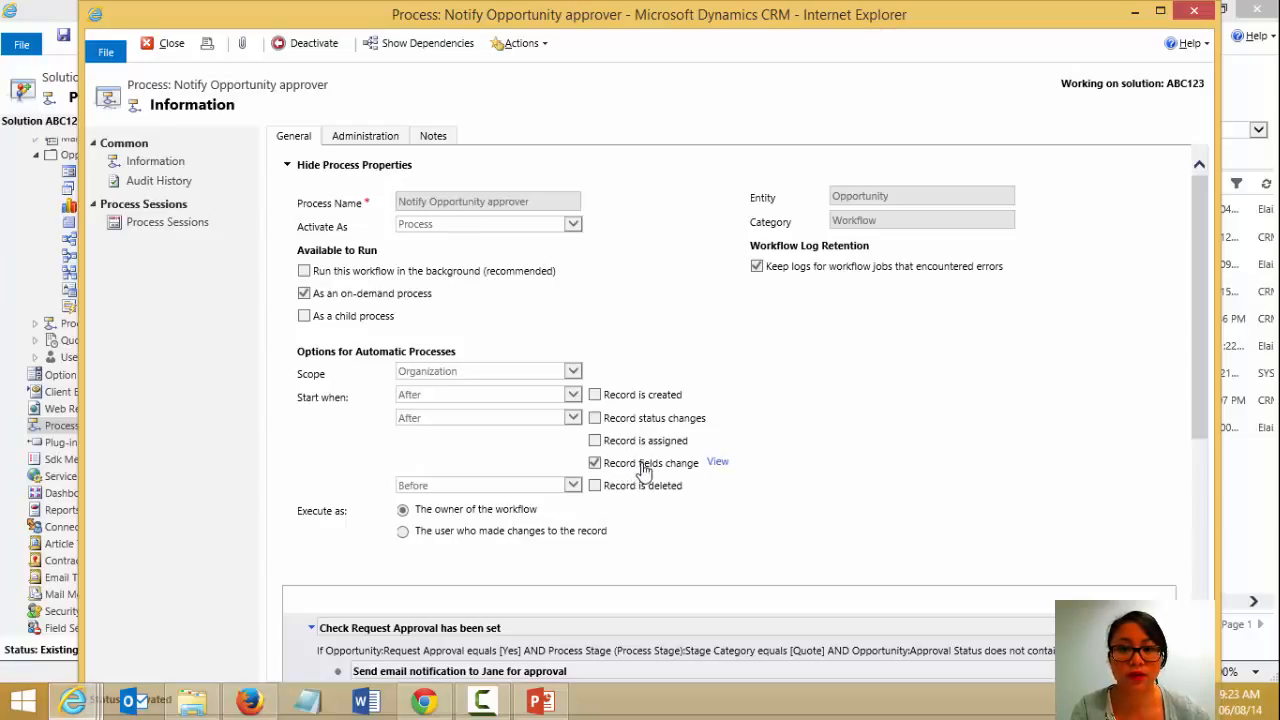
pyautogui.click(147, 45)
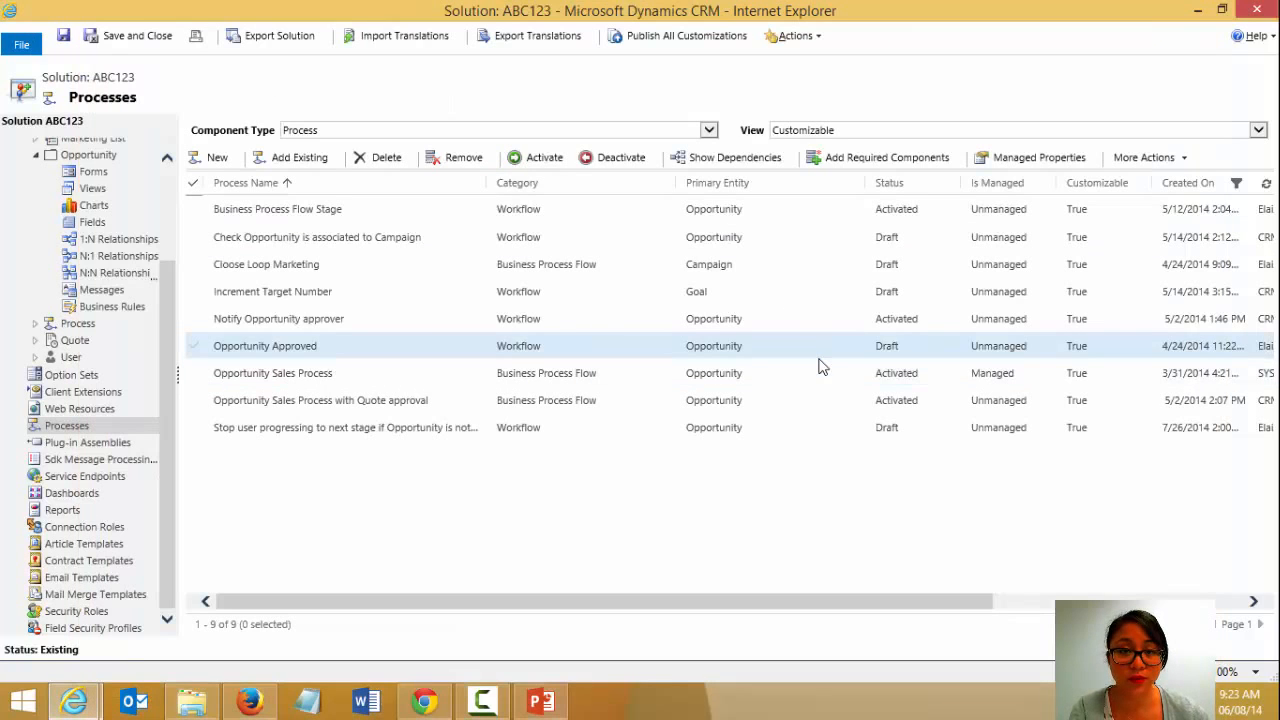
# Step: Open the Opportunity Approved workflow and review its start options and the steps under its approval check
pyautogui.click(617, 357)
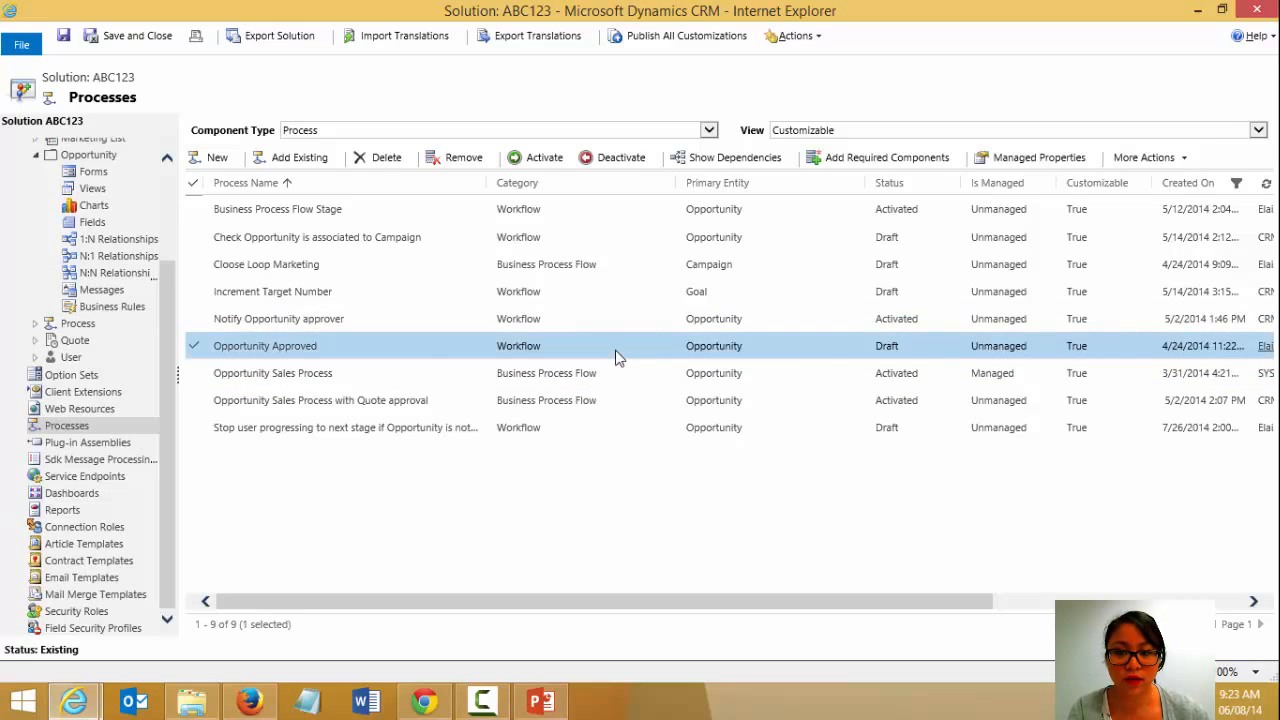
pyautogui.doubleClick(617, 357)
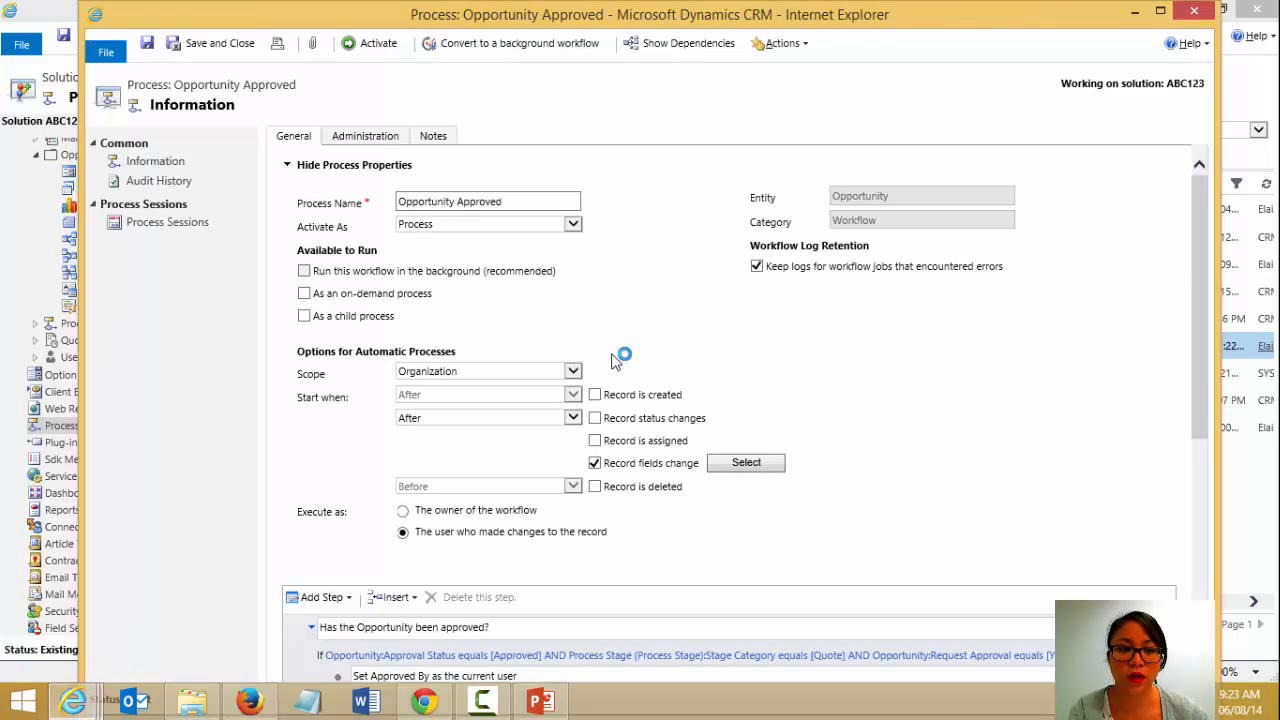
pyautogui.moveTo(1200, 383); pyautogui.dragTo(1188, 559)
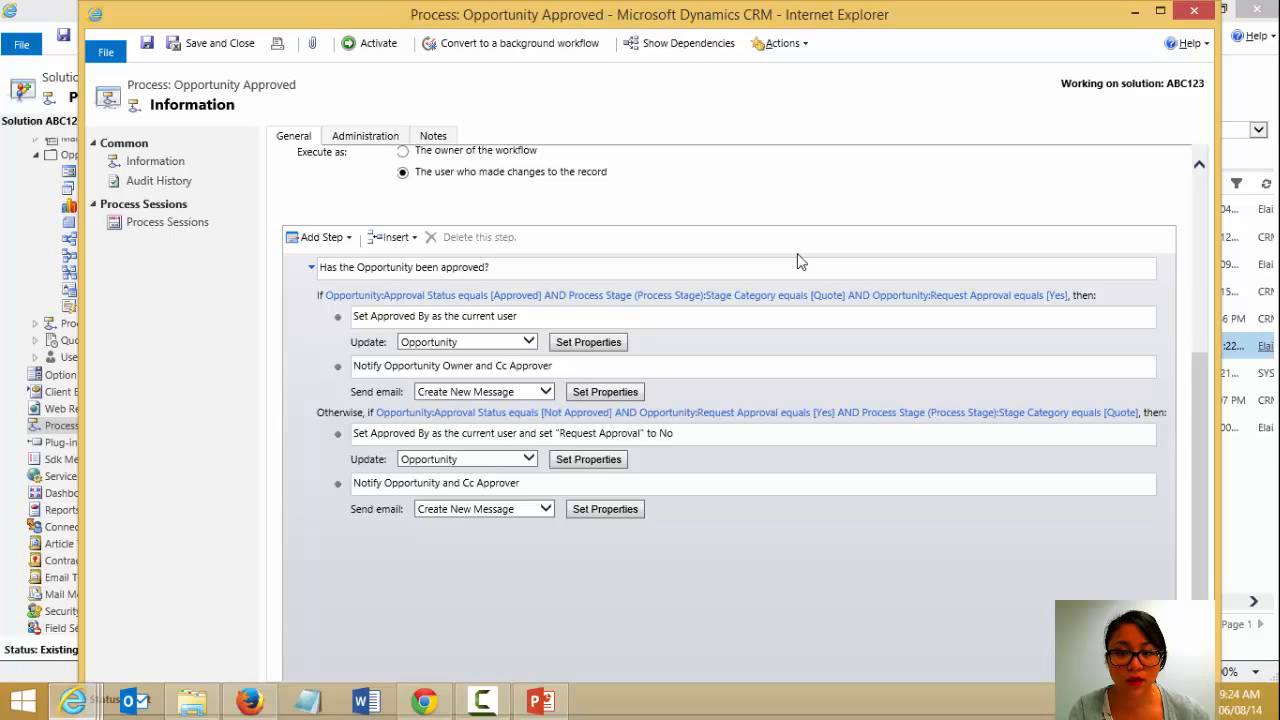
pyautogui.scroll(3, 784, 250)
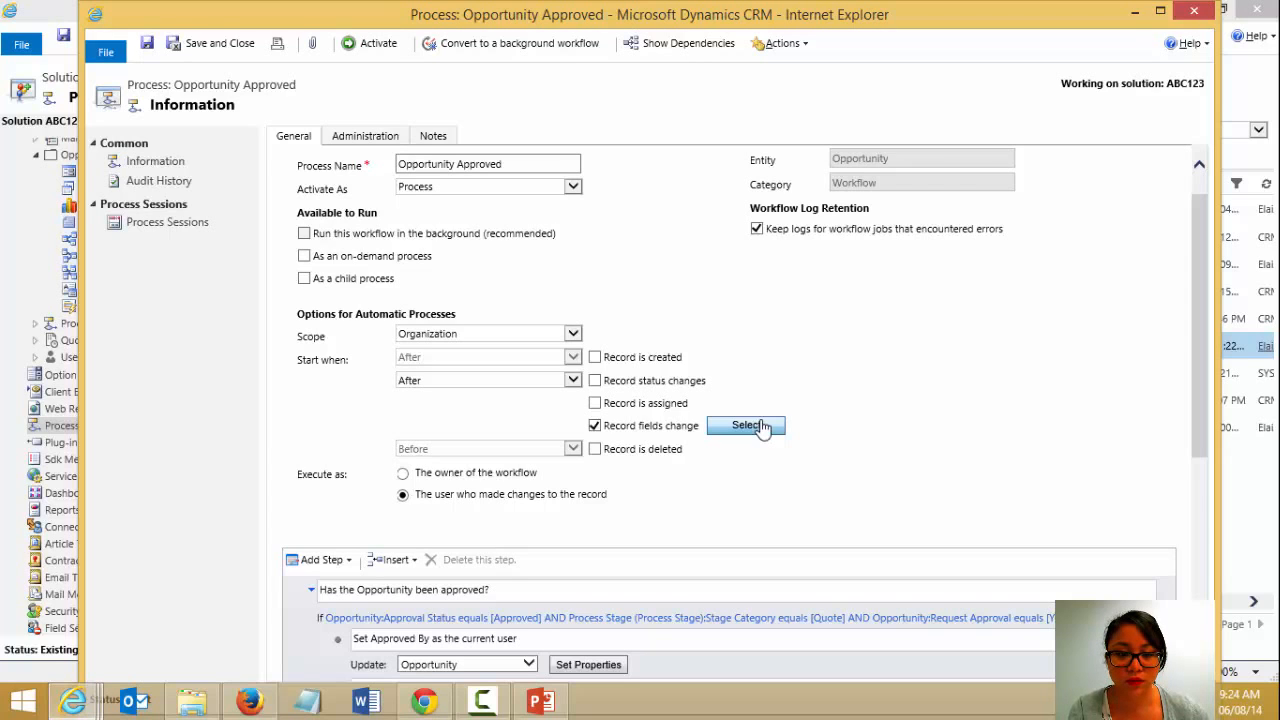
pyautogui.scroll(-2, 963, 423)
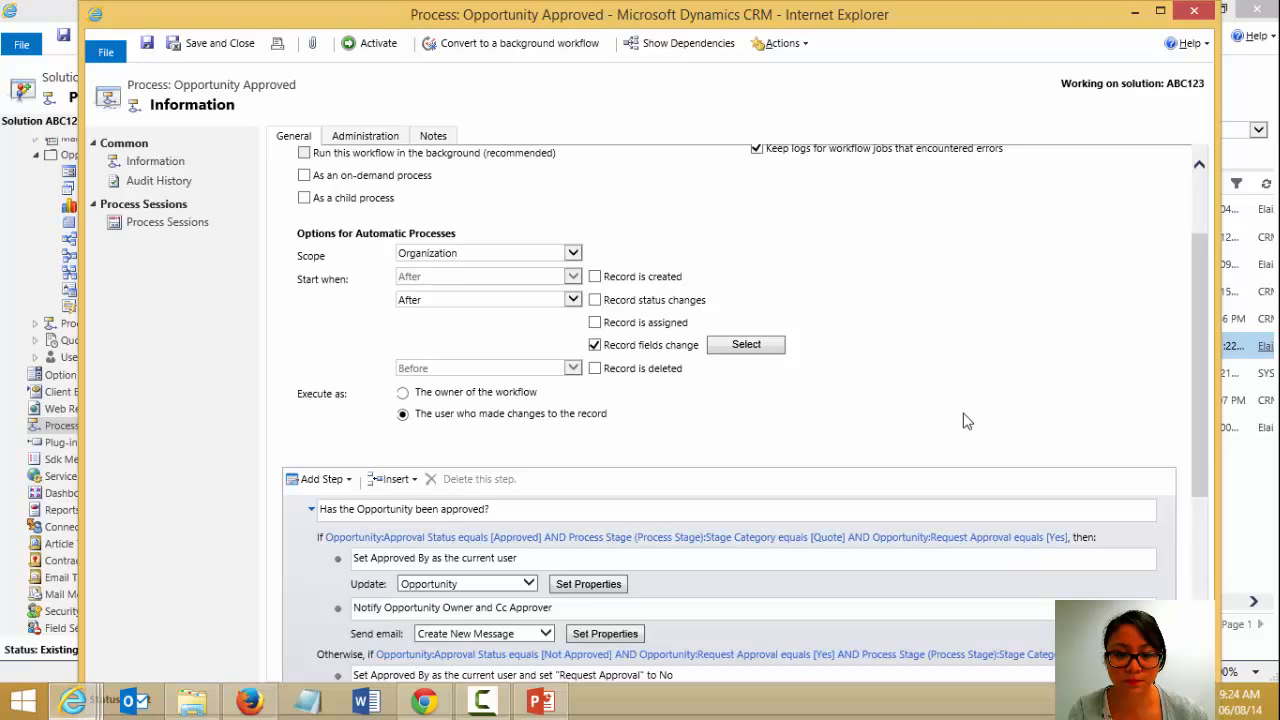
pyautogui.scroll(-2, 963, 423)
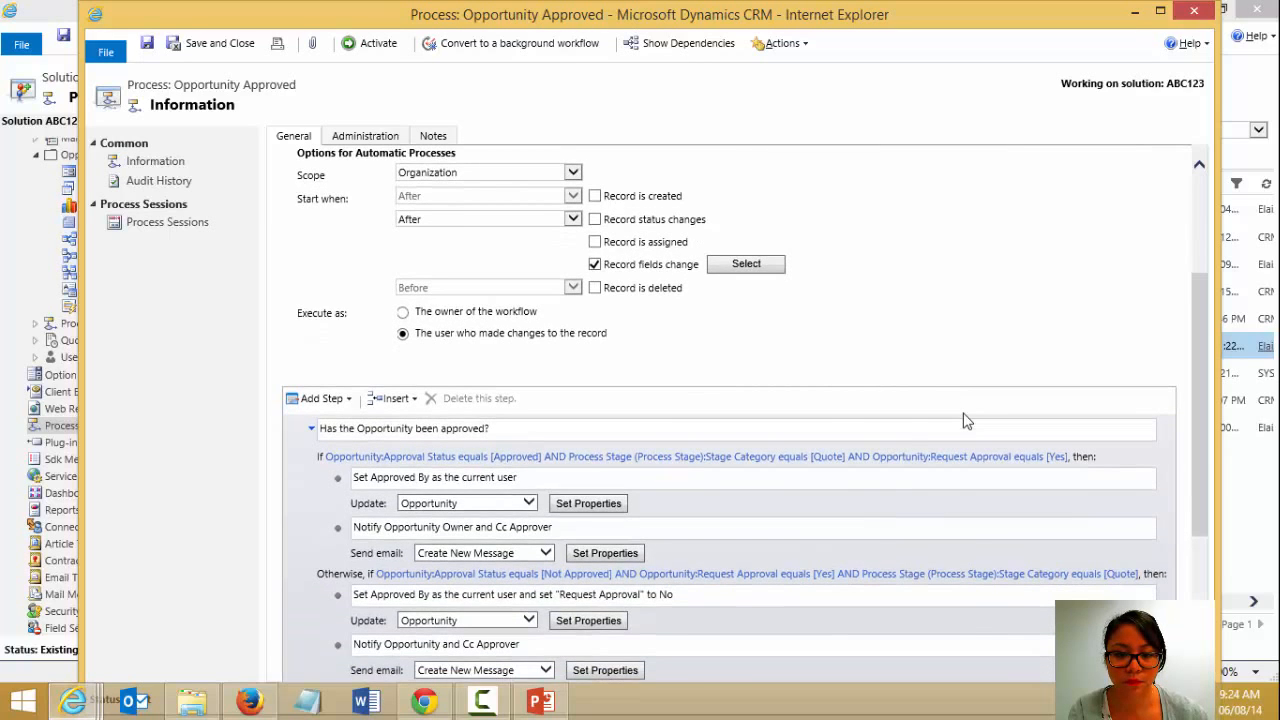
# Step: Review the criteria of the Approved and Not Approved conditions in the Opportunity Approved workflow
pyautogui.click(900, 462)
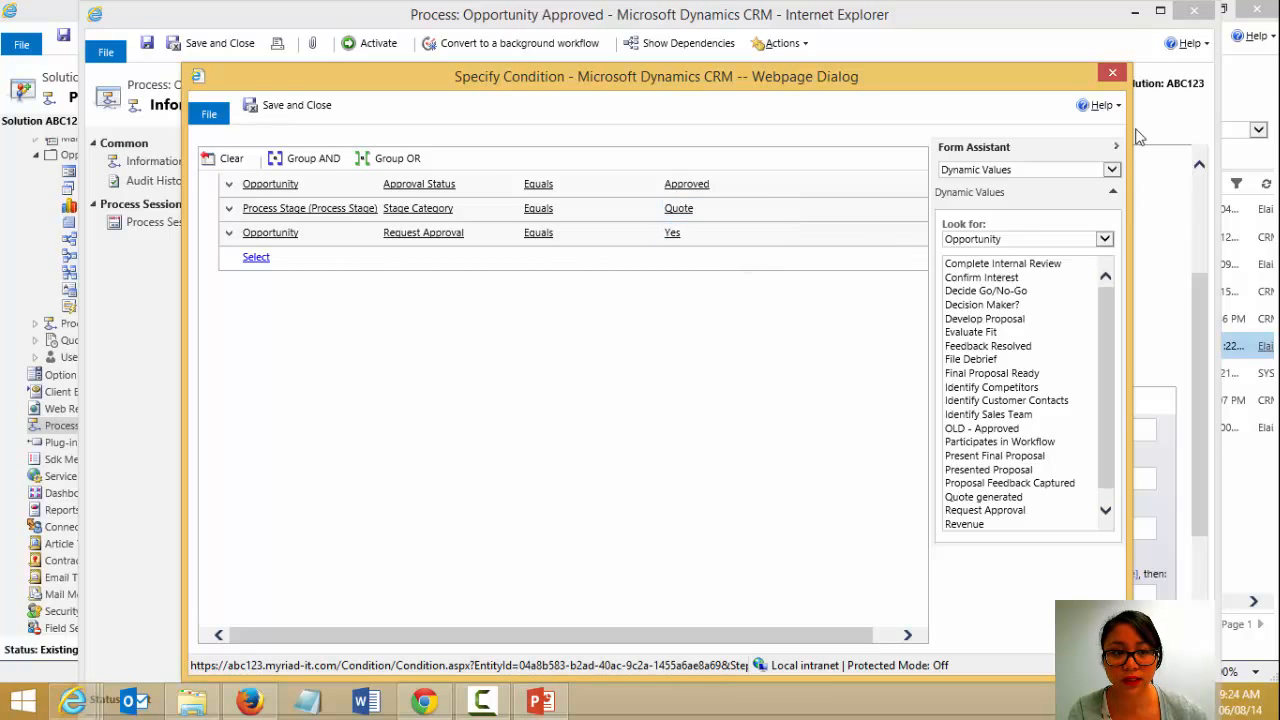
pyautogui.click(1112, 72)
pyautogui.scroll(-1, 876, 383)
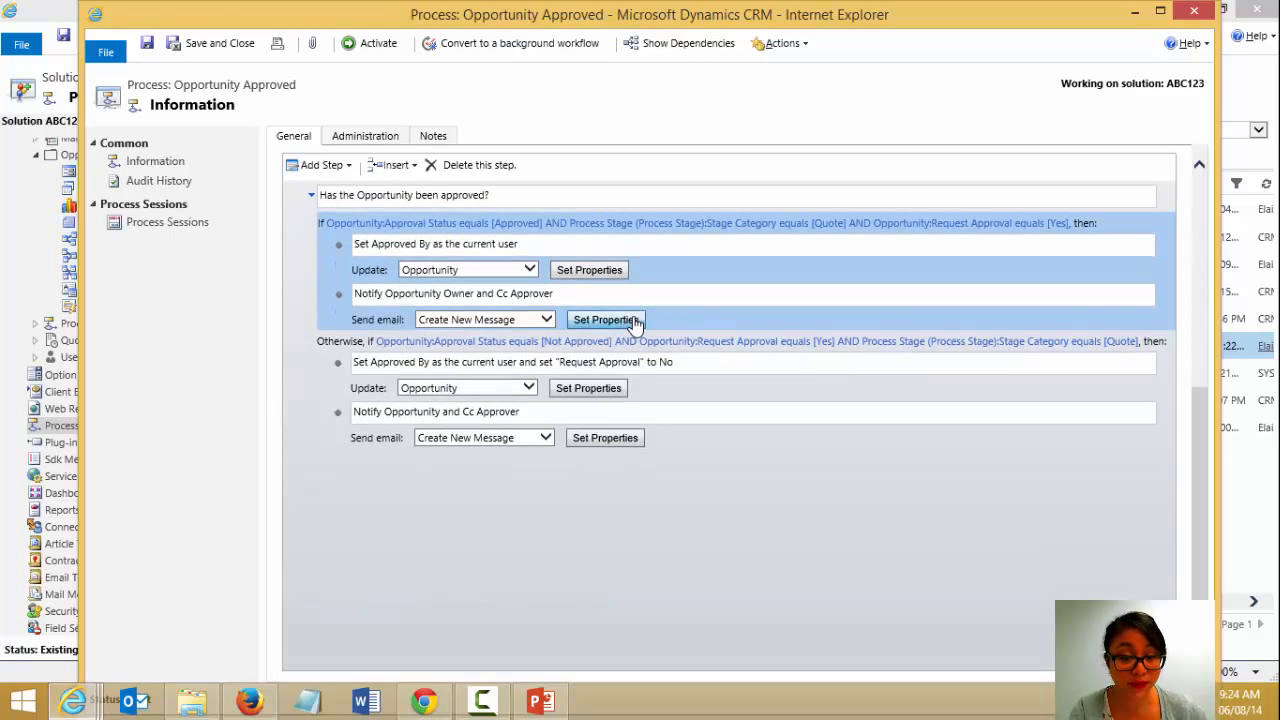
pyautogui.click(633, 342)
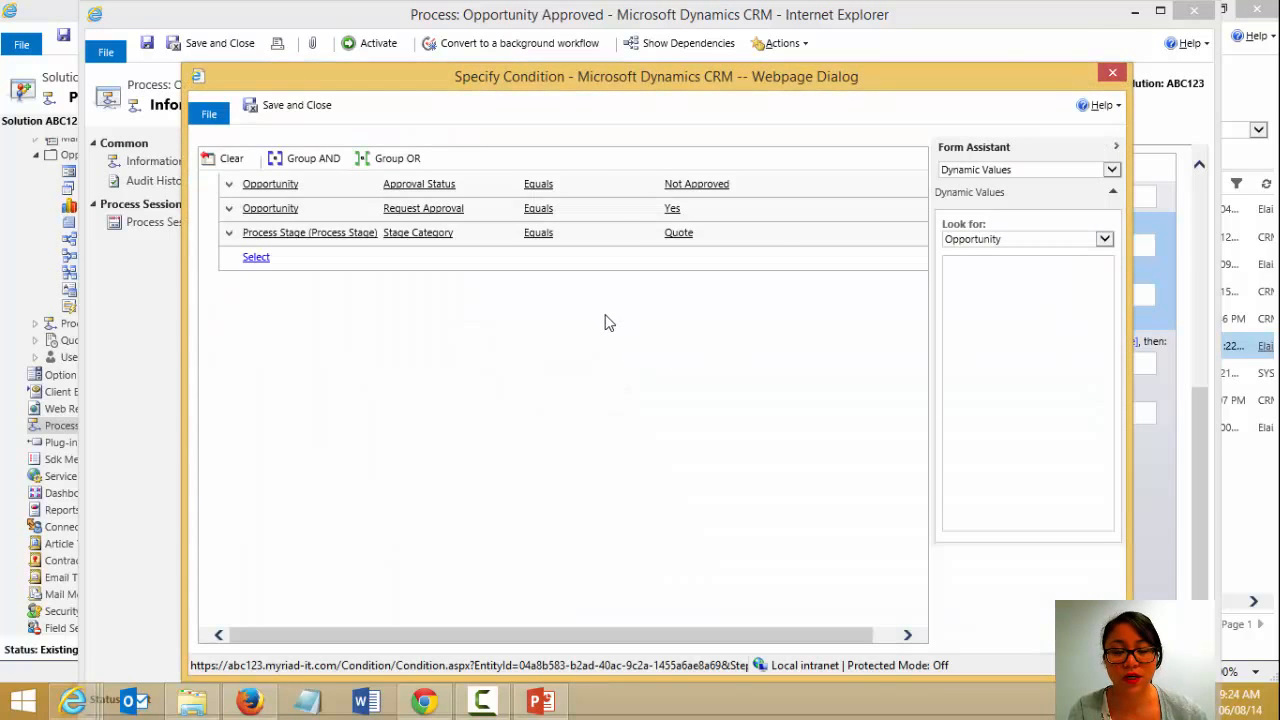
pyautogui.click(1112, 73)
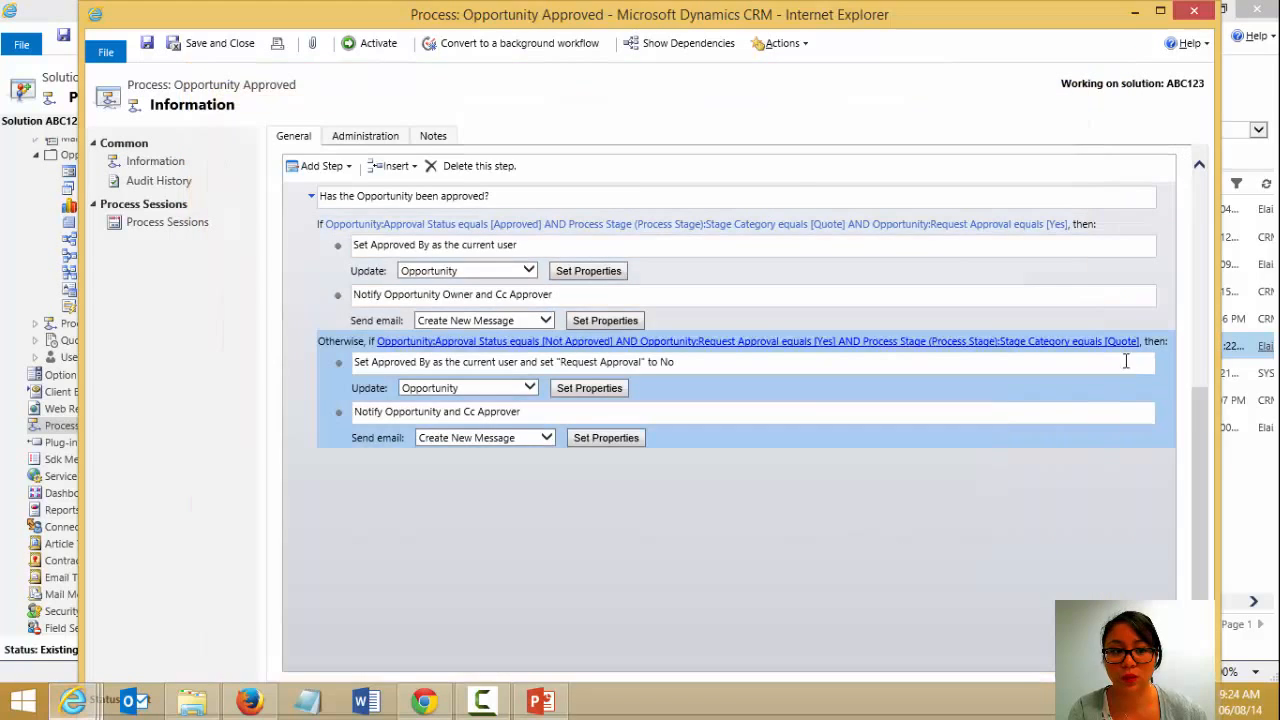
# Step: Activate the Opportunity Approved workflow and close its window
pyautogui.scroll(5, 1198, 414)
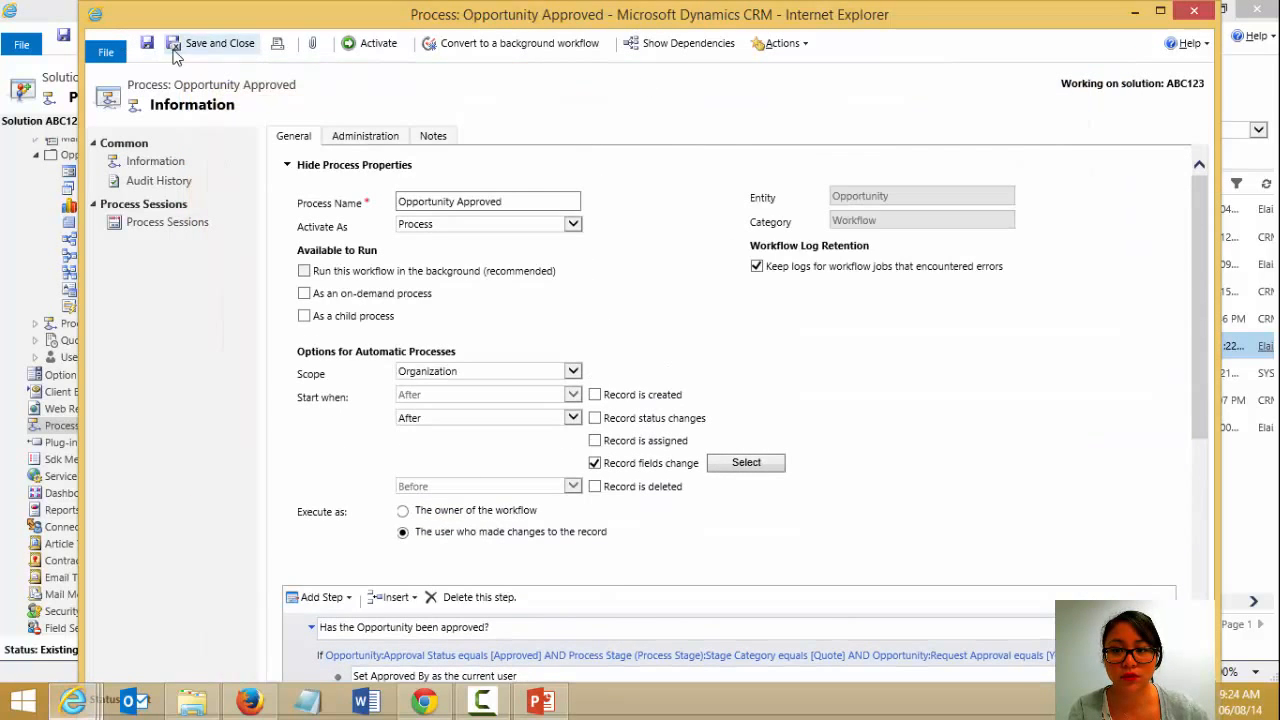
pyautogui.click(378, 45)
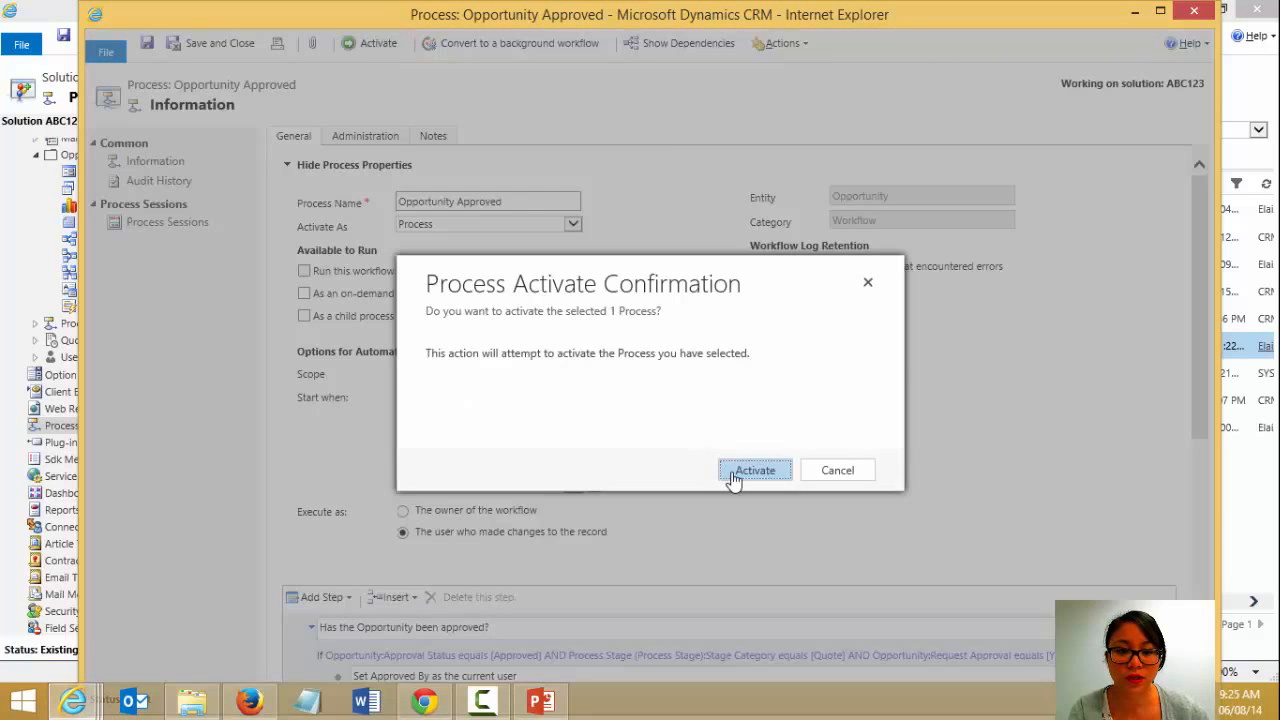
pyautogui.click(752, 470)
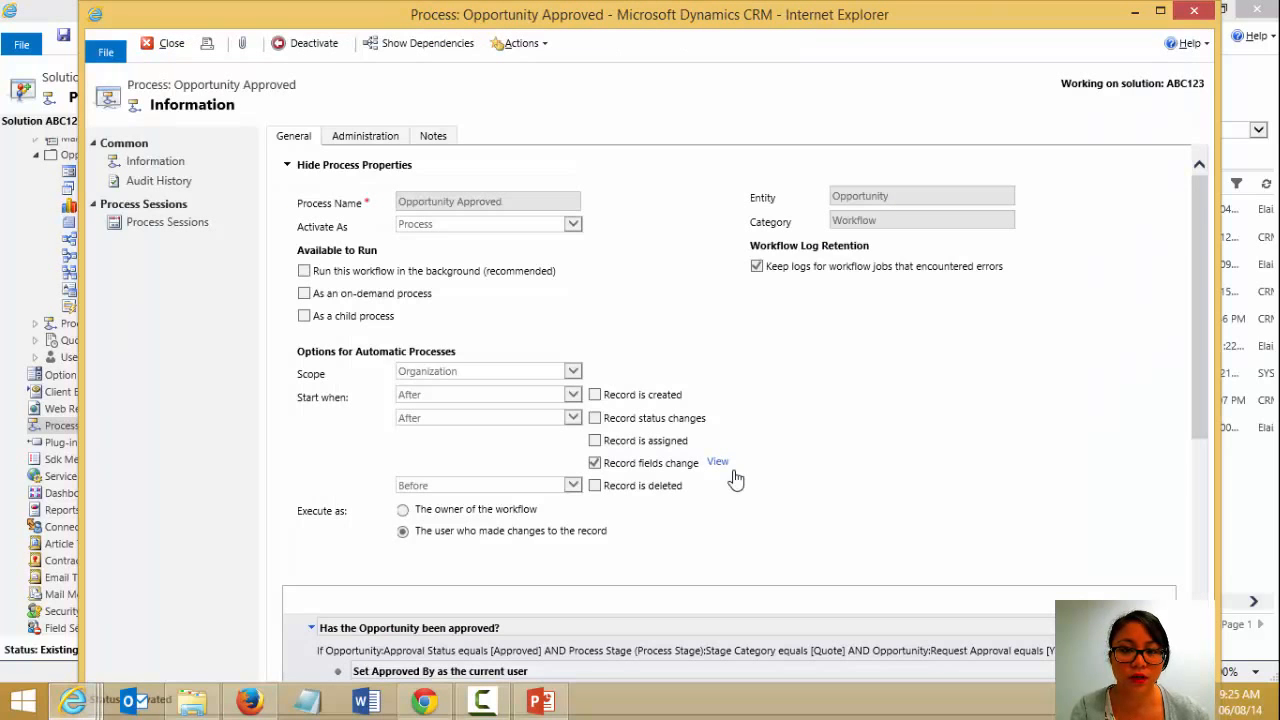
pyautogui.click(153, 46)
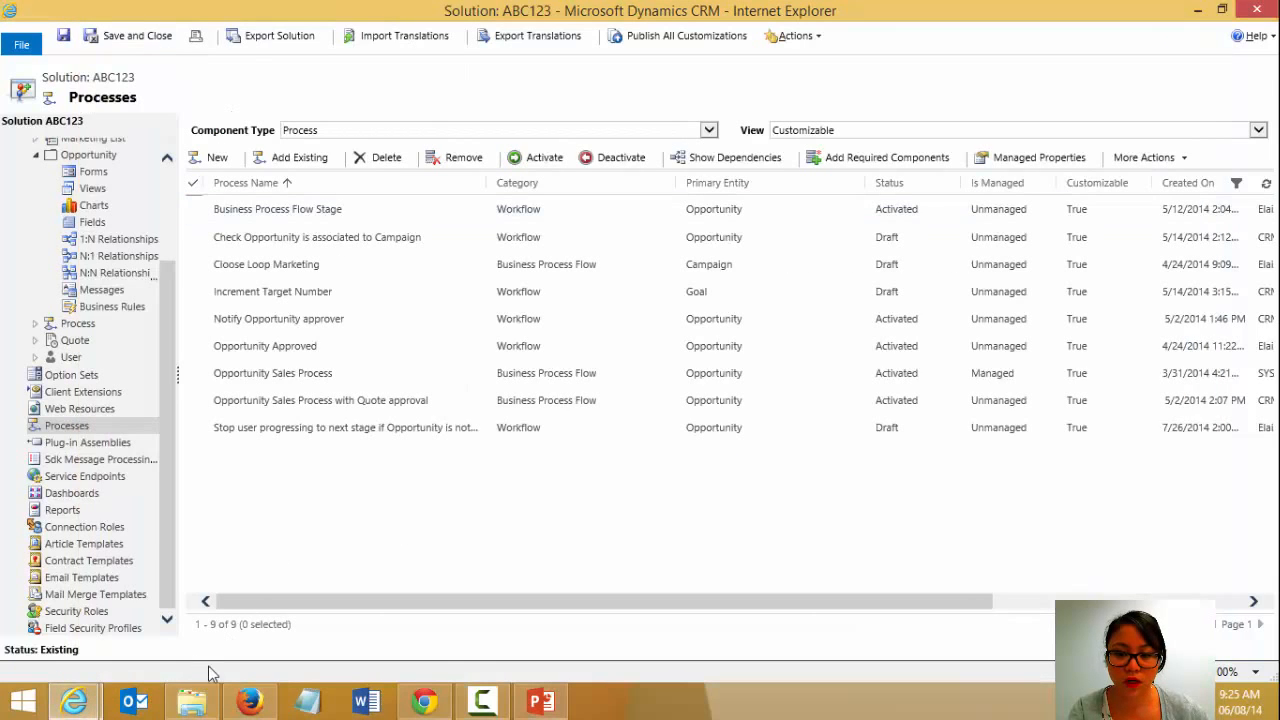
# Step: Switch to the "Interested in our happy products" opportunity in Chrome and advance it to the Quote stage
pyautogui.click(422, 703)
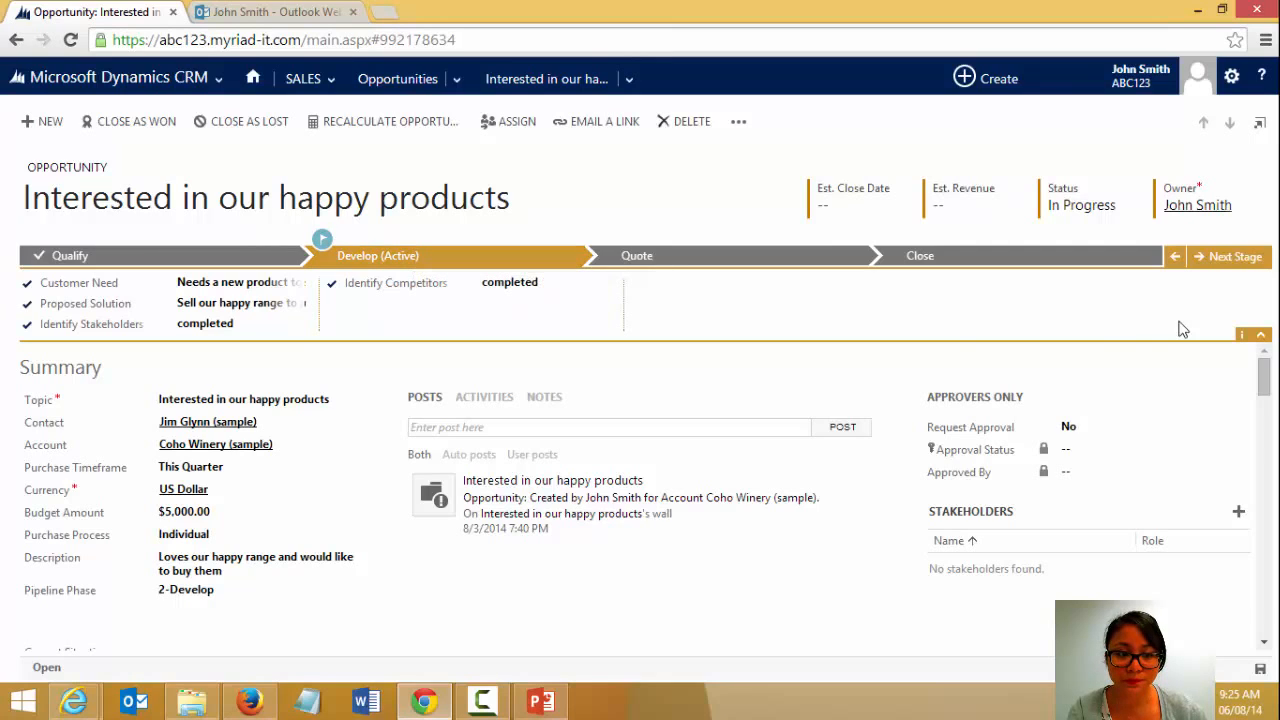
pyautogui.click(1232, 270)
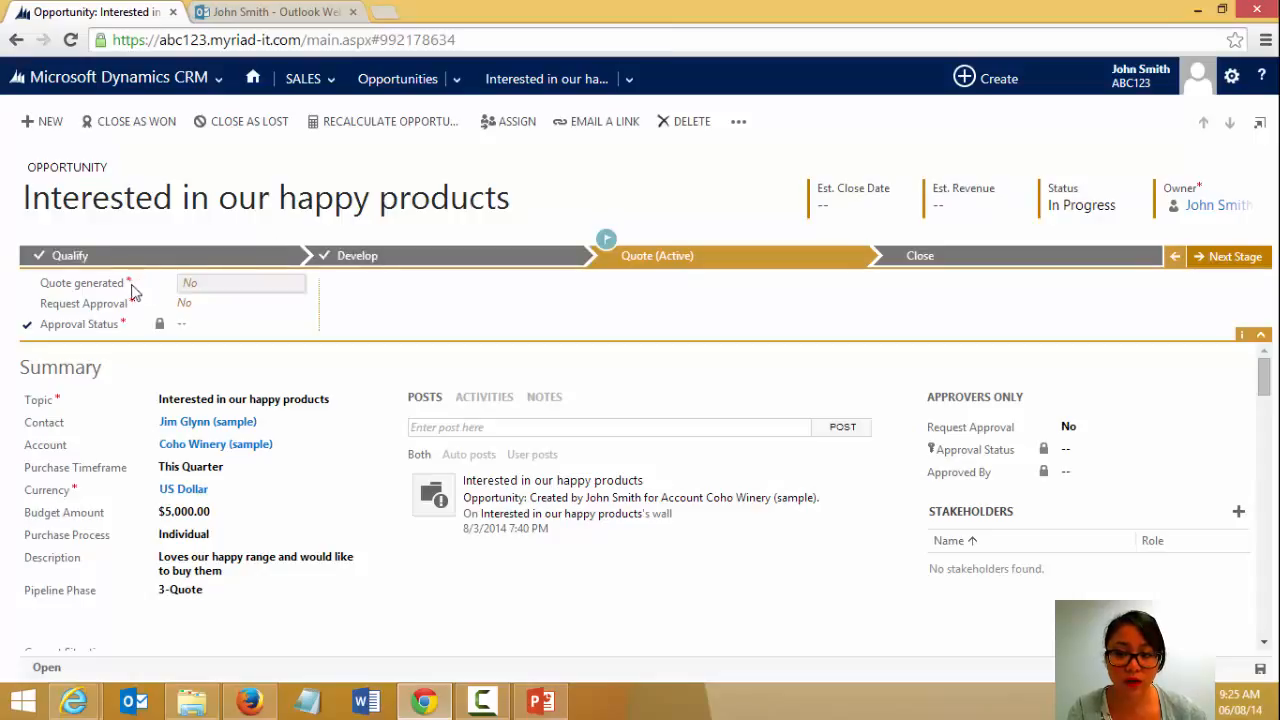
pyautogui.moveTo(131, 280)
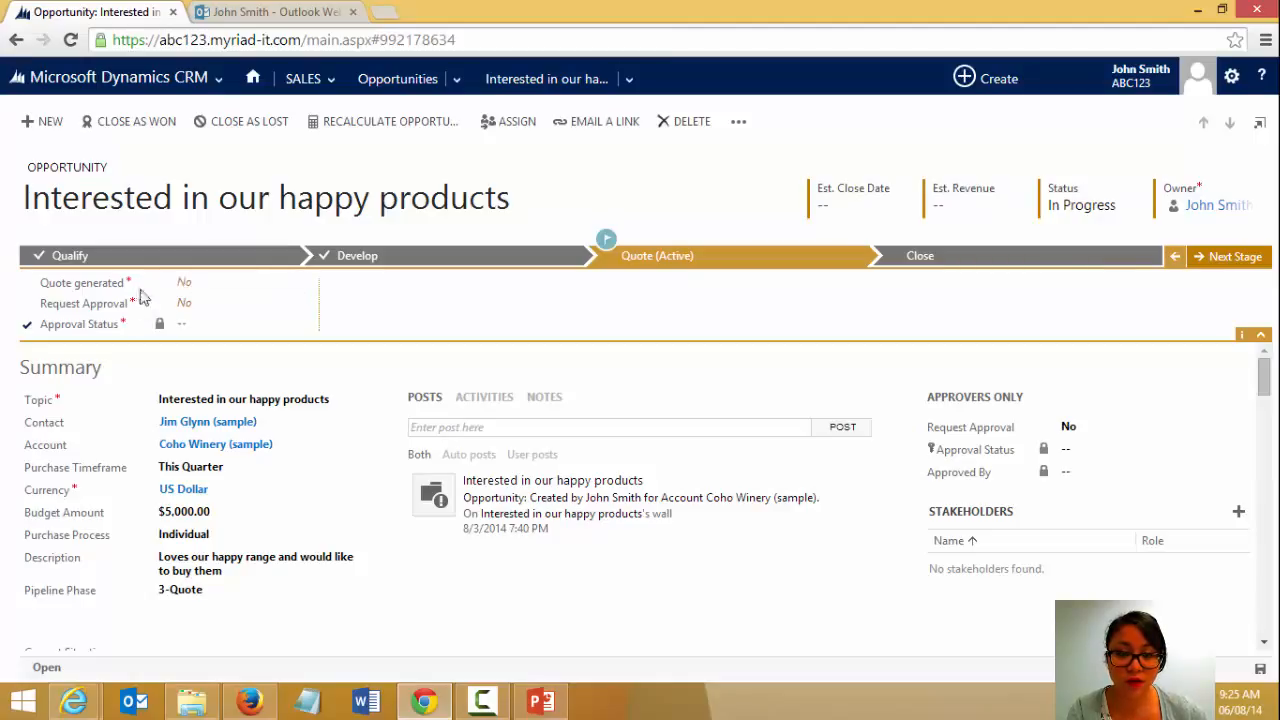
# Step: Try to advance past the Quote stage, and set Quote generated and Request Approval to Yes
pyautogui.click(1212, 266)
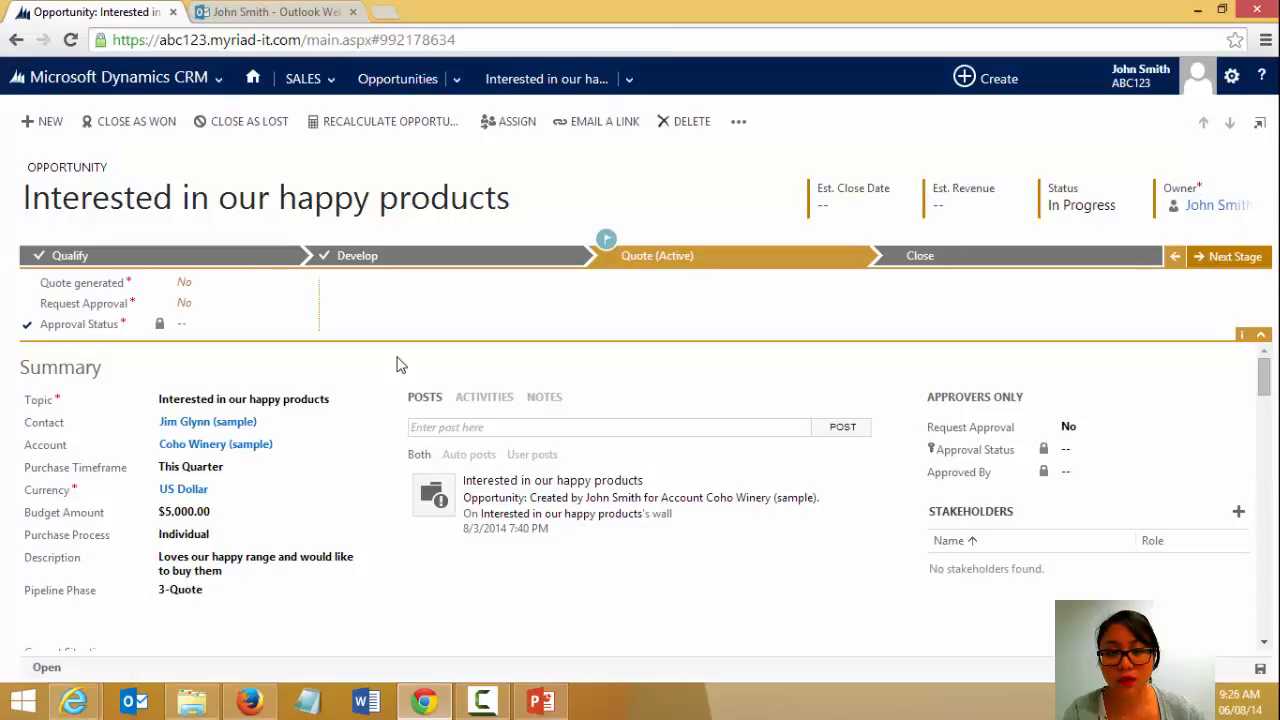
pyautogui.click(186, 287)
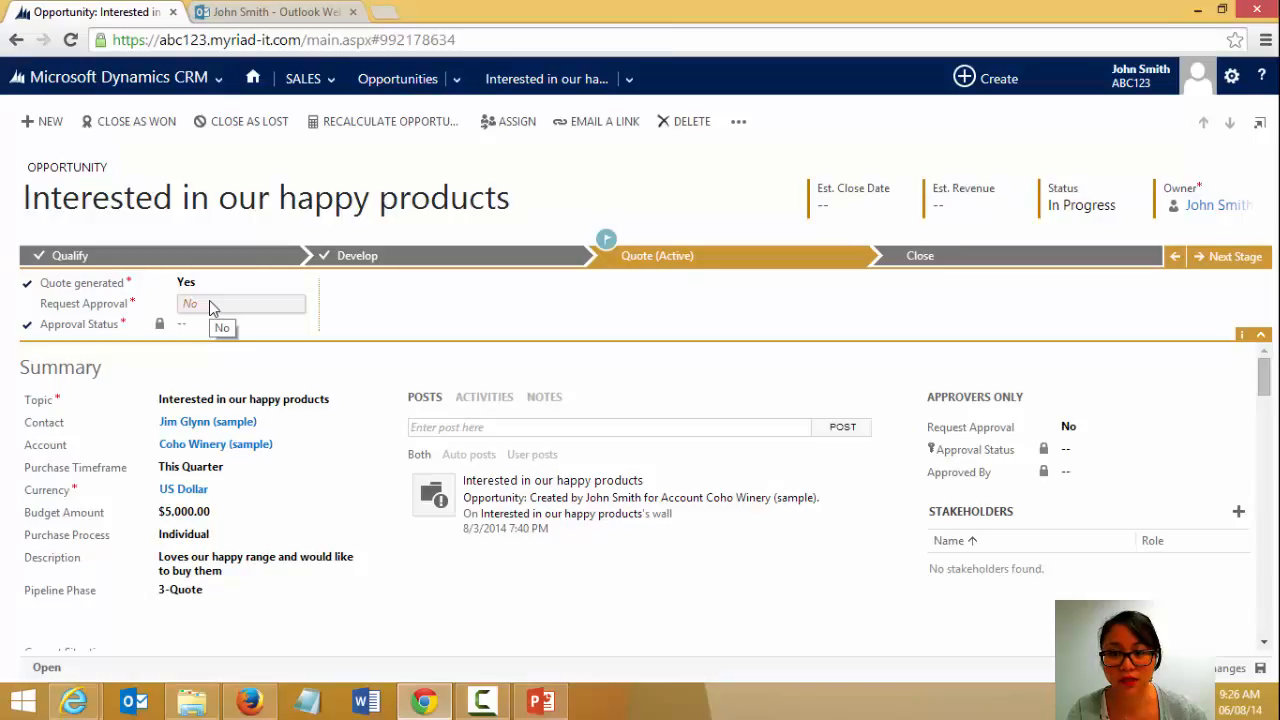
pyautogui.click(210, 302)
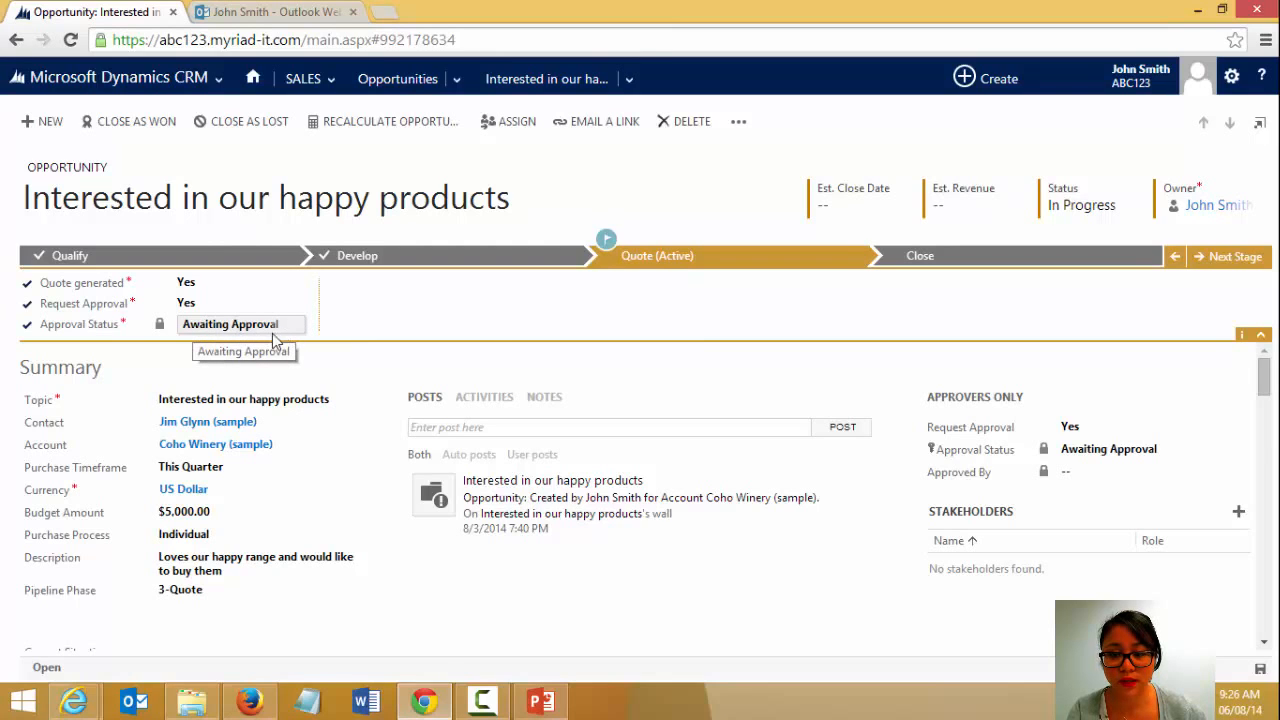
# Step: Review the steps of the Notify Opportunity approver workflow in the ABC123 solution in Internet Explorer and return to the opportunity
pyautogui.moveTo(74, 700)
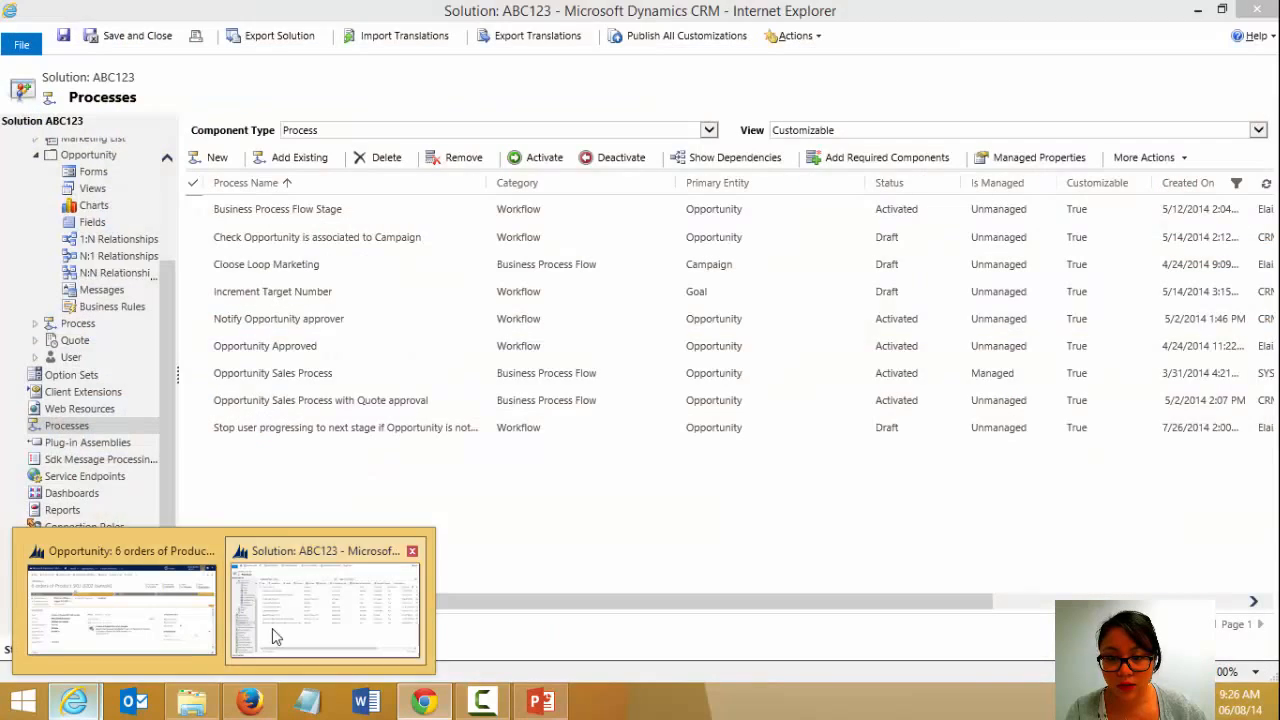
pyautogui.click(272, 628)
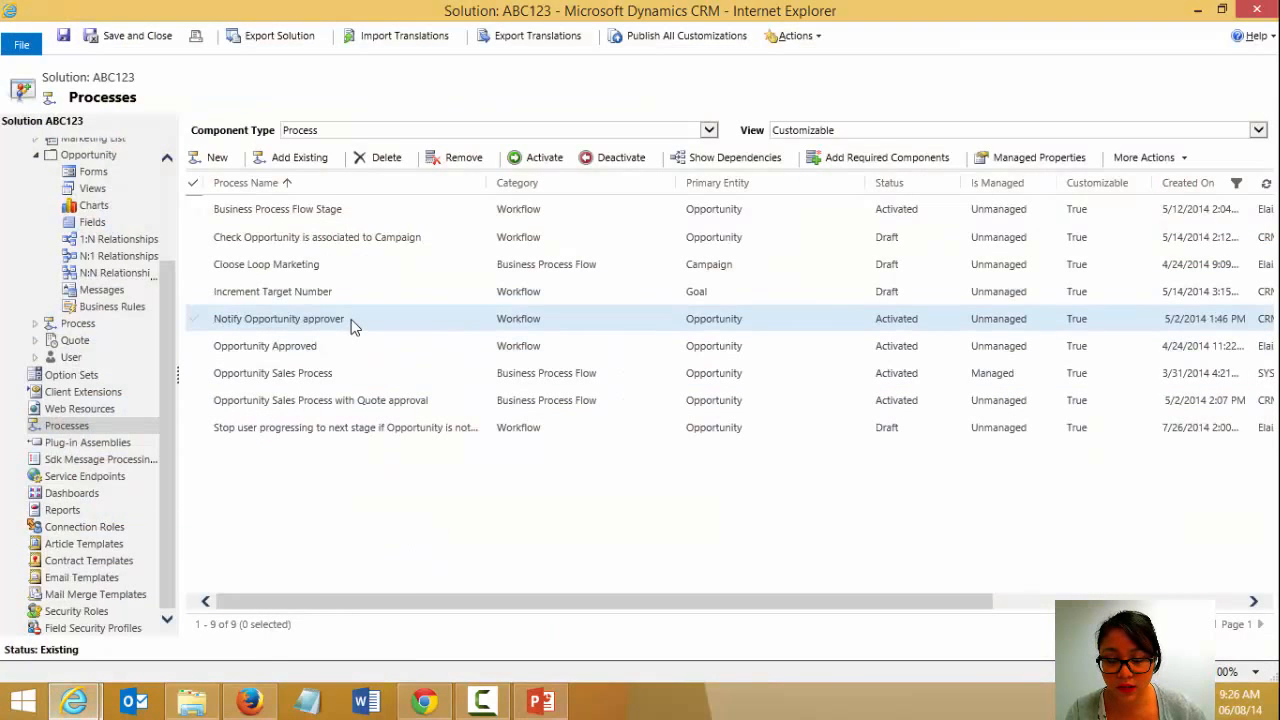
pyautogui.doubleClick(351, 319)
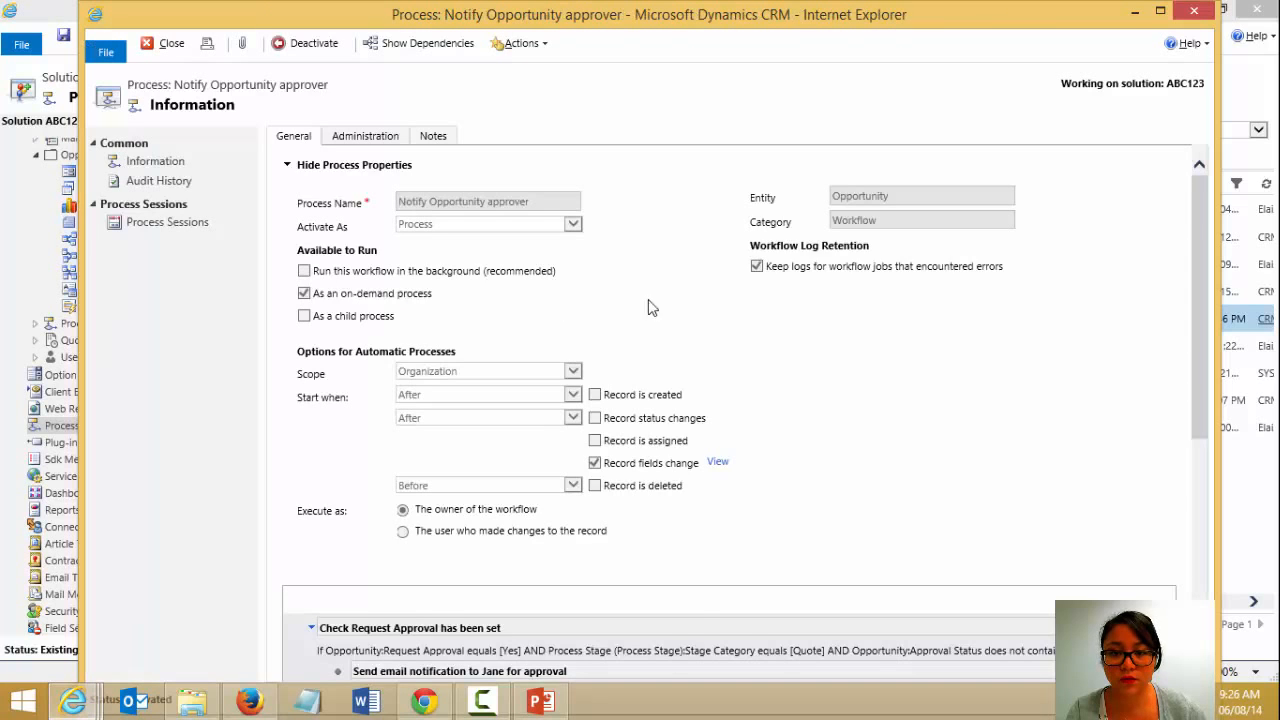
pyautogui.scroll(-2, 750, 345)
pyautogui.scroll(-5, 750, 348)
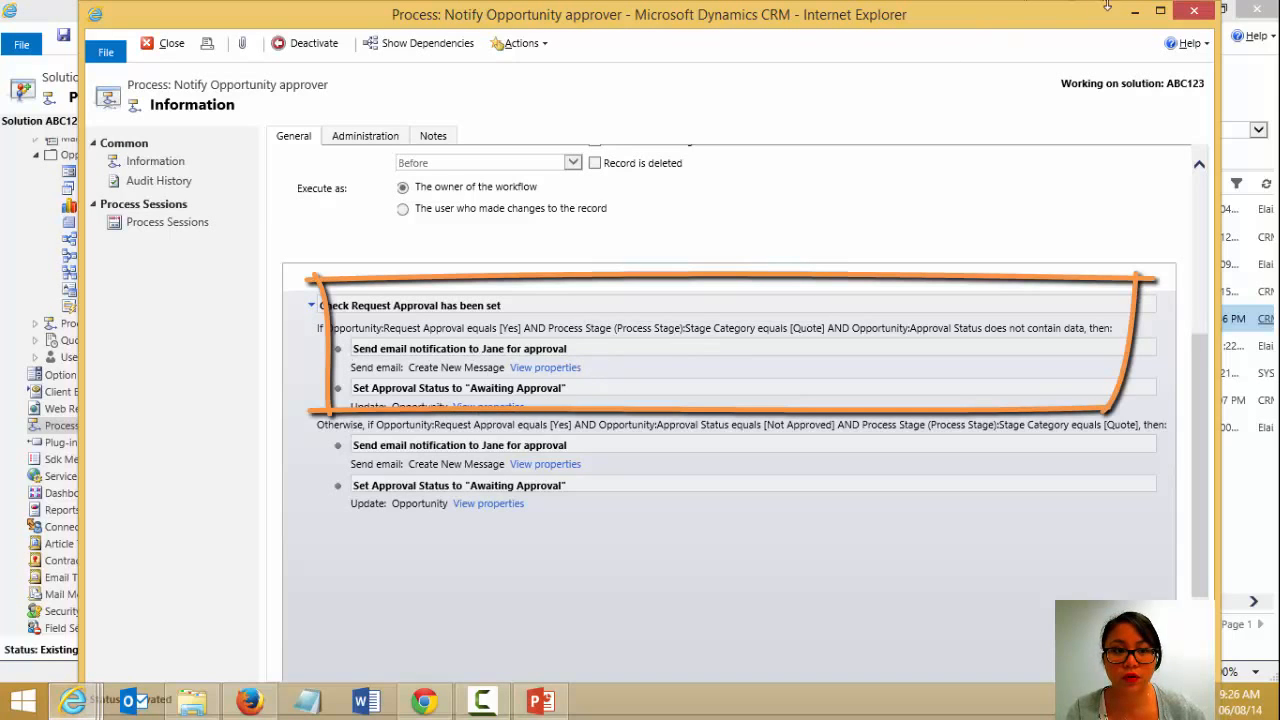
pyautogui.click(1193, 10)
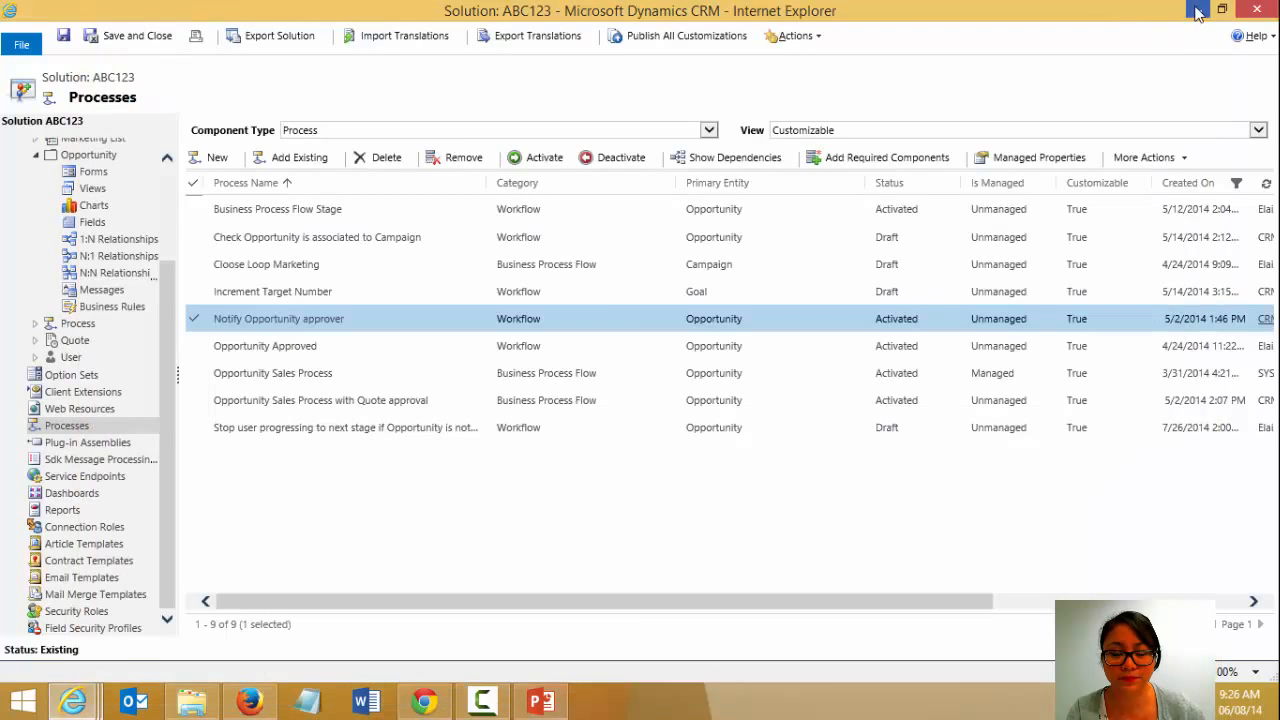
pyautogui.click(1197, 10)
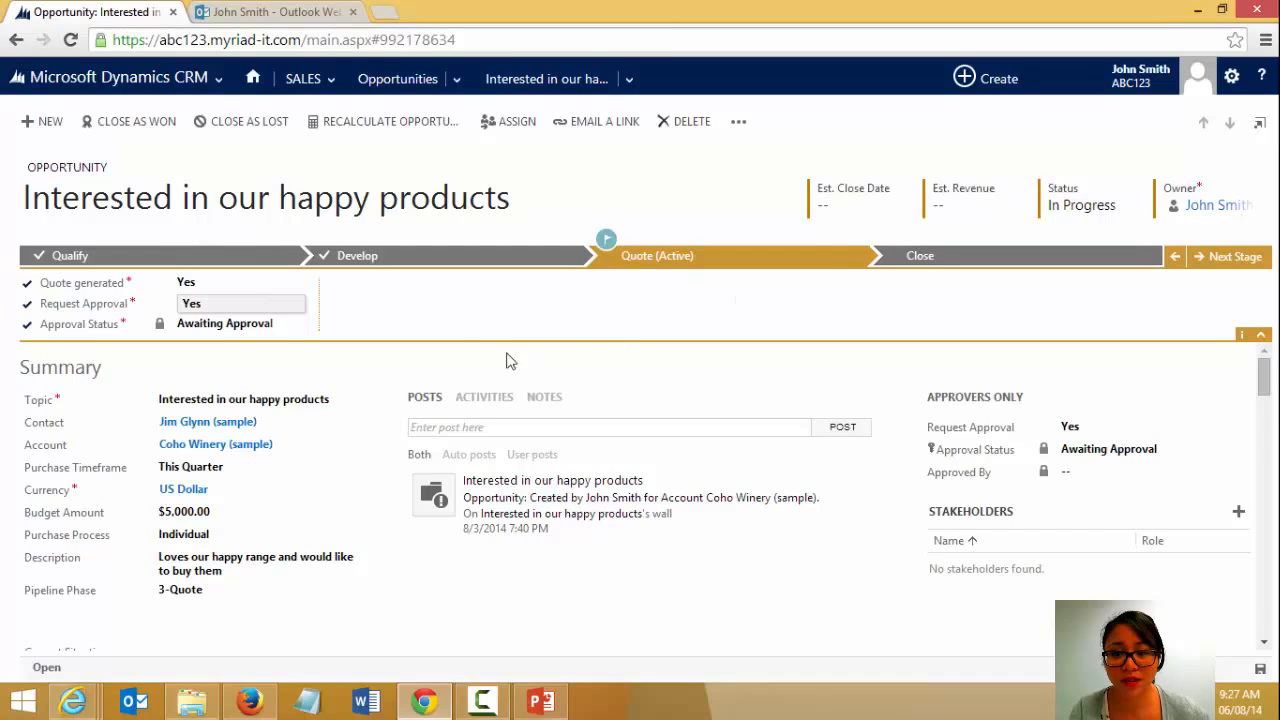
# Step: Check the locked Approval Status and advance the opportunity to the Close stage, moving it back to Quote and forward again
pyautogui.click(181, 324)
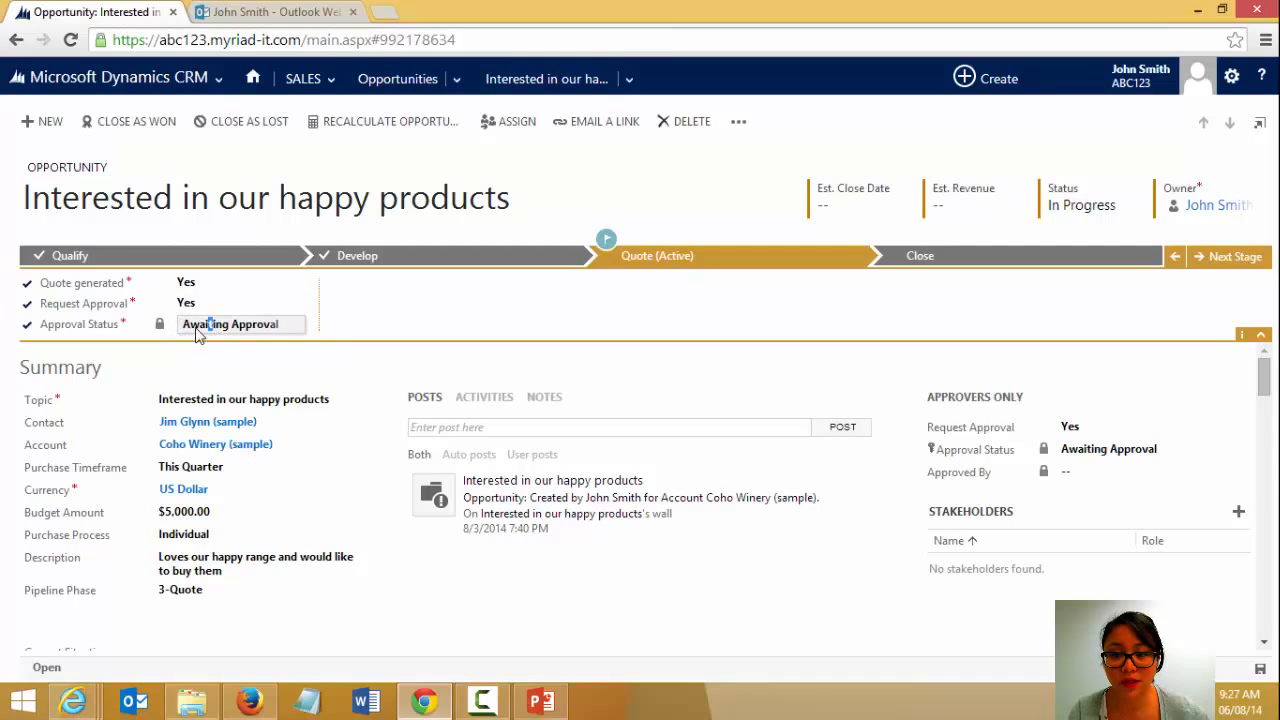
pyautogui.click(1218, 260)
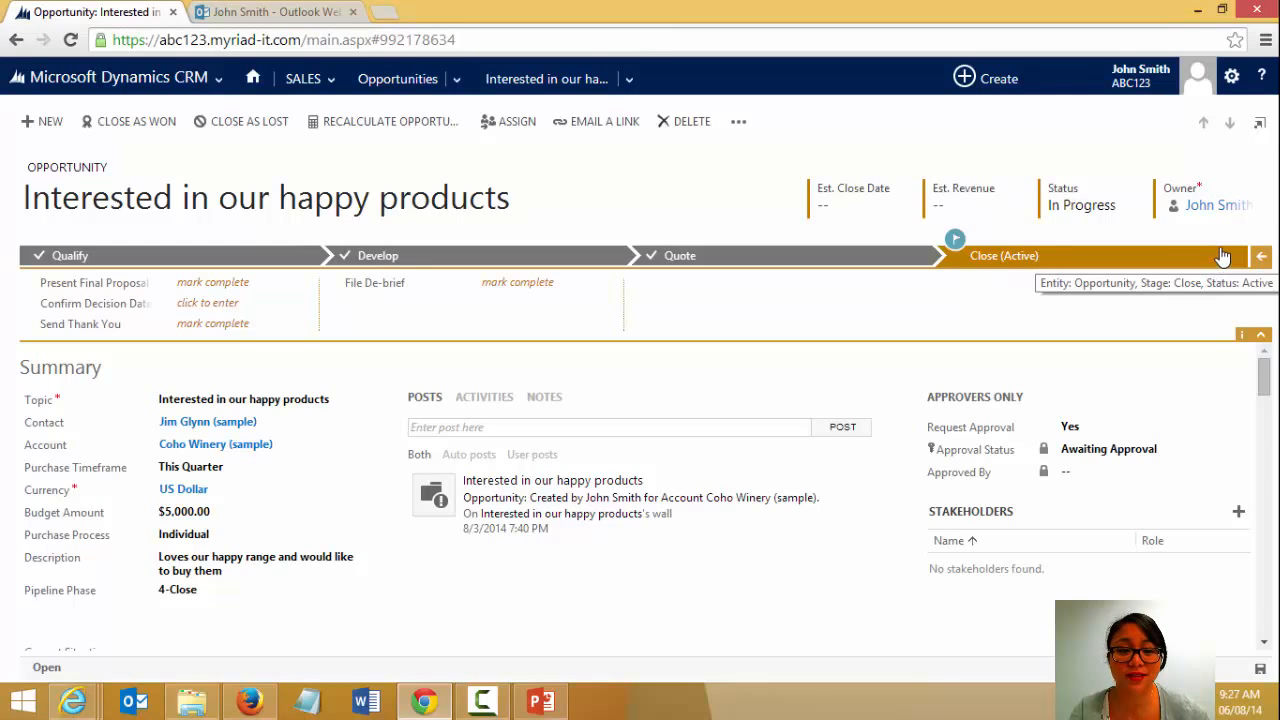
pyautogui.click(1261, 257)
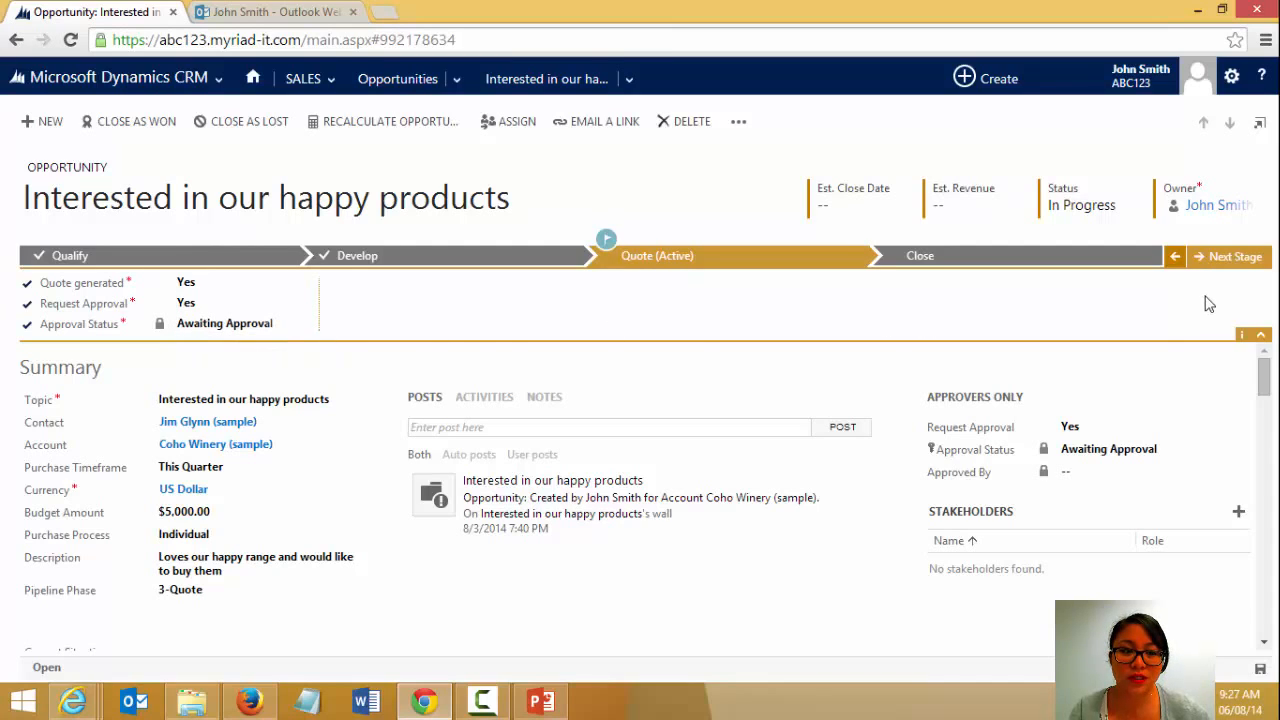
pyautogui.click(1222, 262)
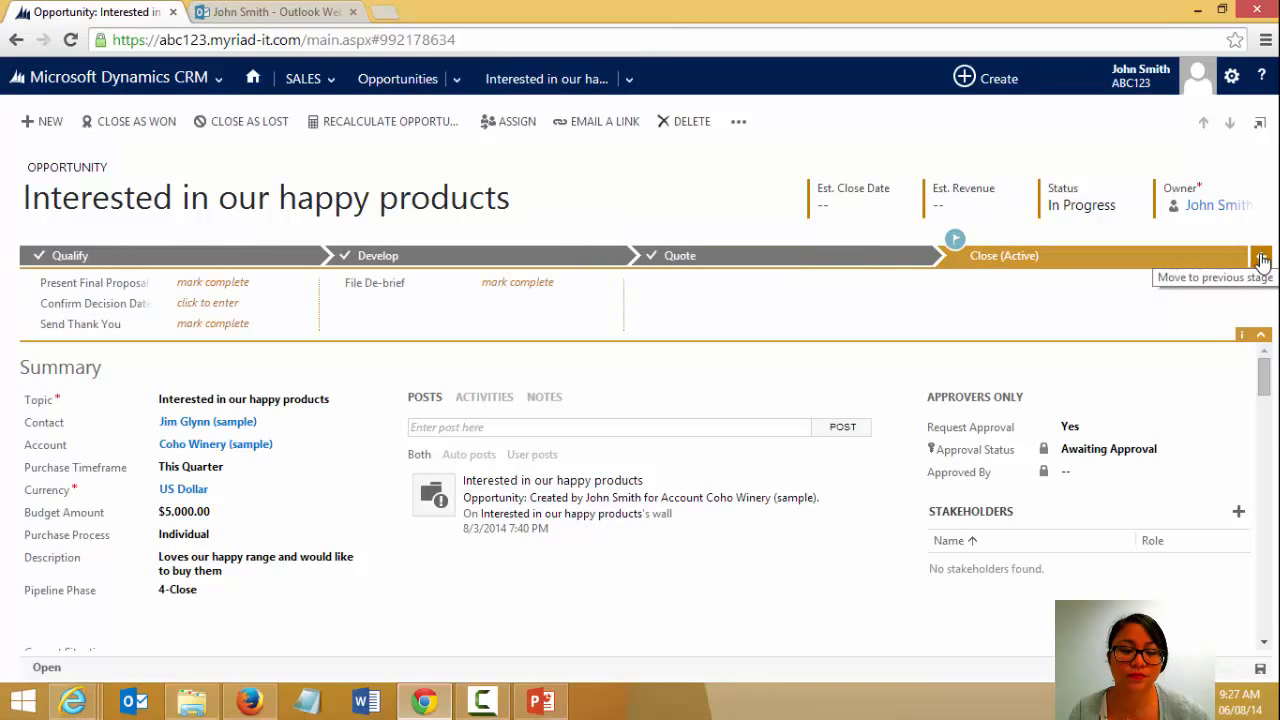
# Step: Move the opportunity back to the Quote stage and open the Opportunity Sales Process with Quote approval business process flow in Internet Explorer
pyautogui.click(1262, 257)
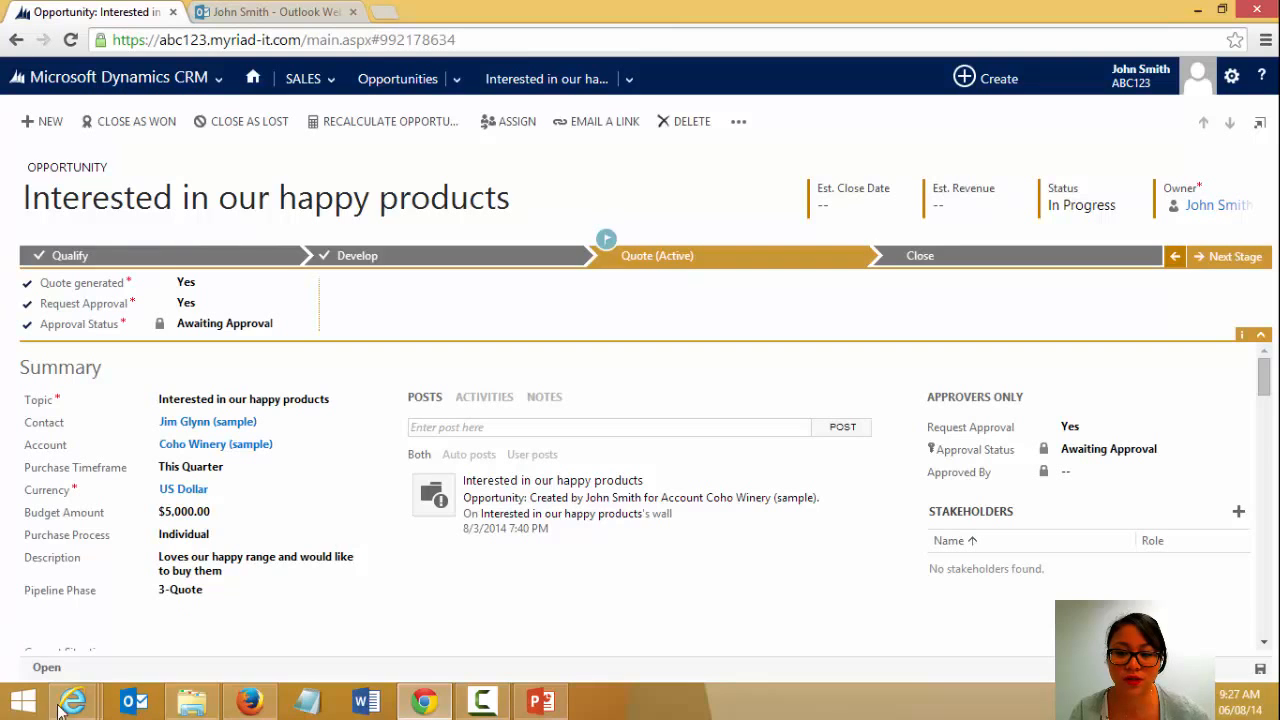
pyautogui.moveTo(72, 700)
pyautogui.click(300, 610)
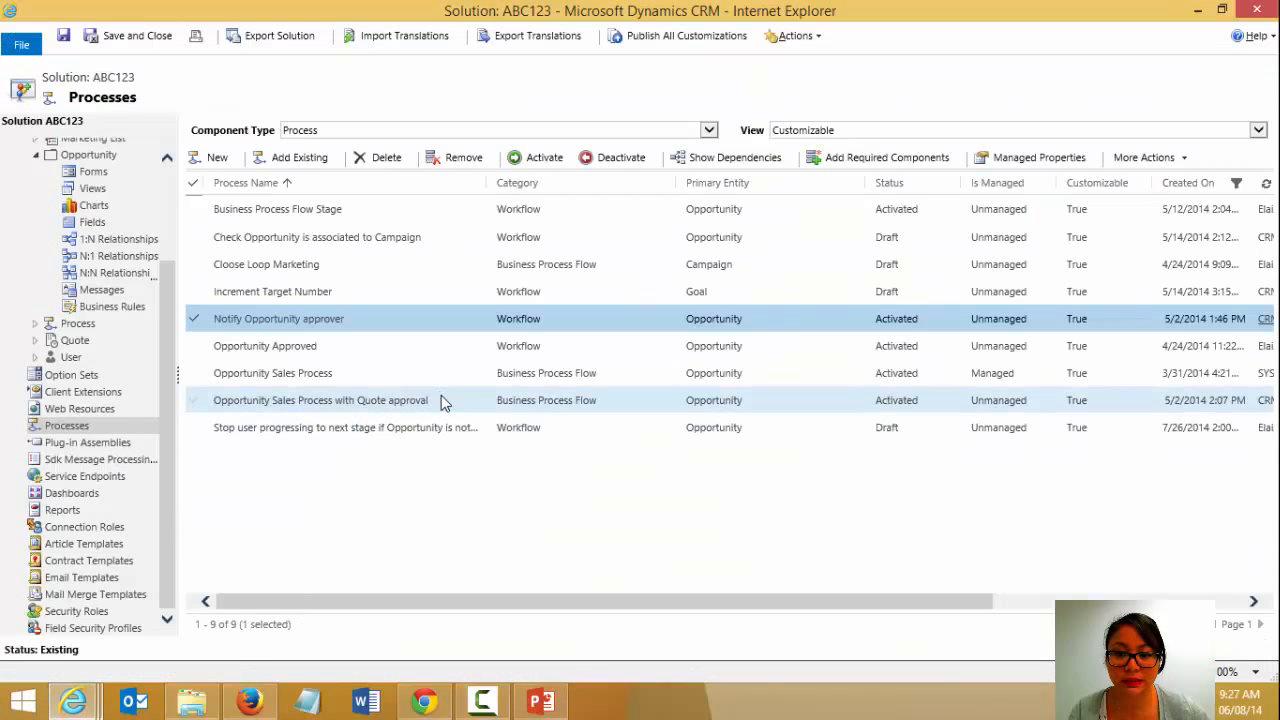
pyautogui.doubleClick(445, 403)
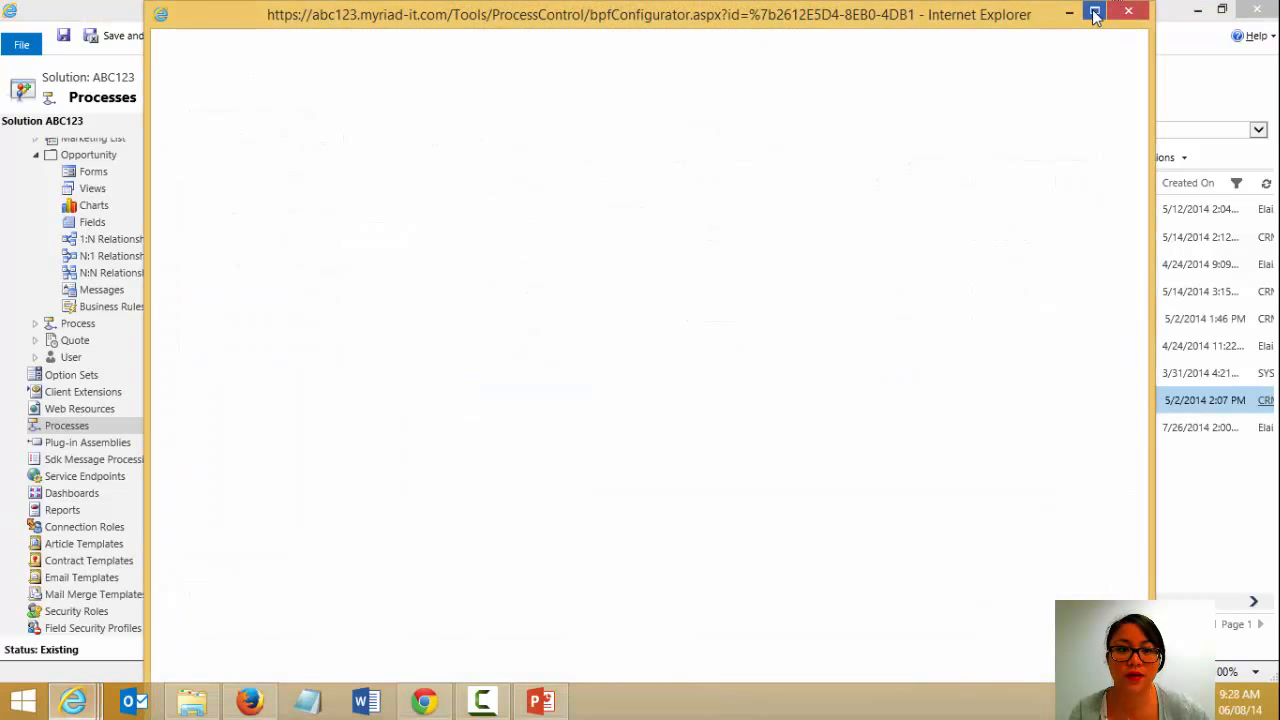
pyautogui.click(1095, 14)
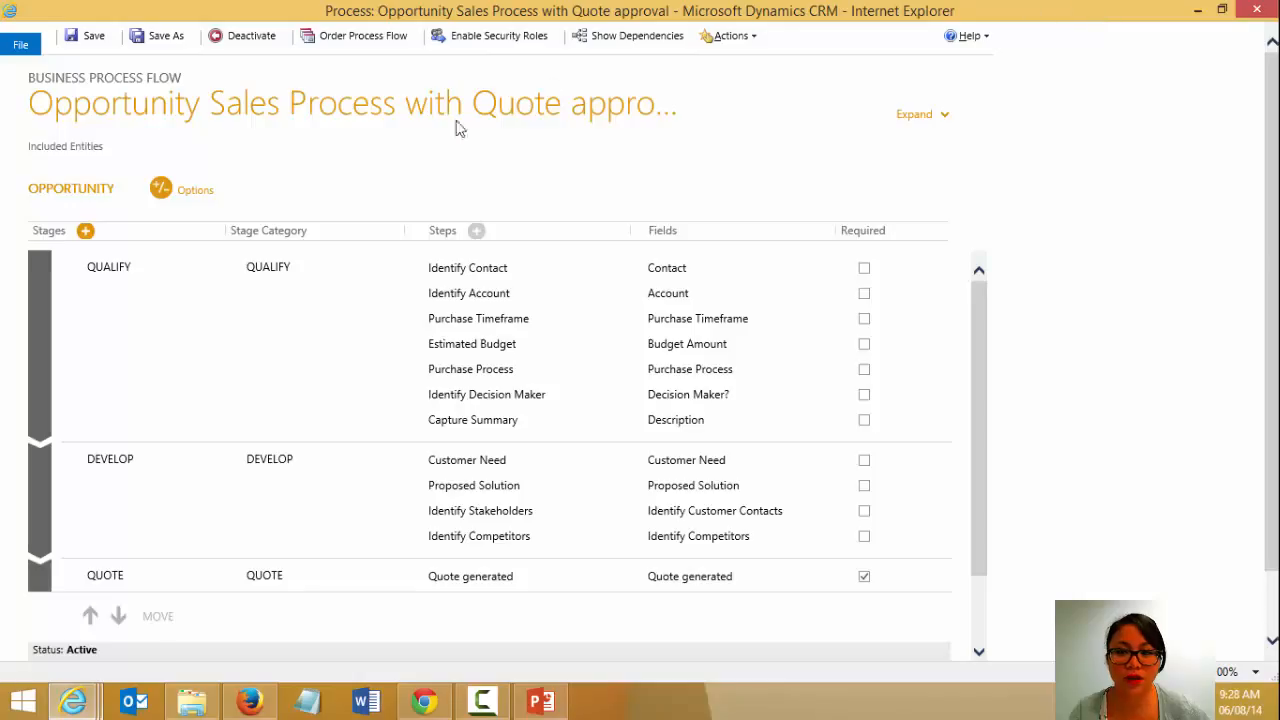
# Step: Examine the Qualify stage's category and its Identify Contact step and field in the business process flow, and return to the opportunity
pyautogui.click(110, 268)
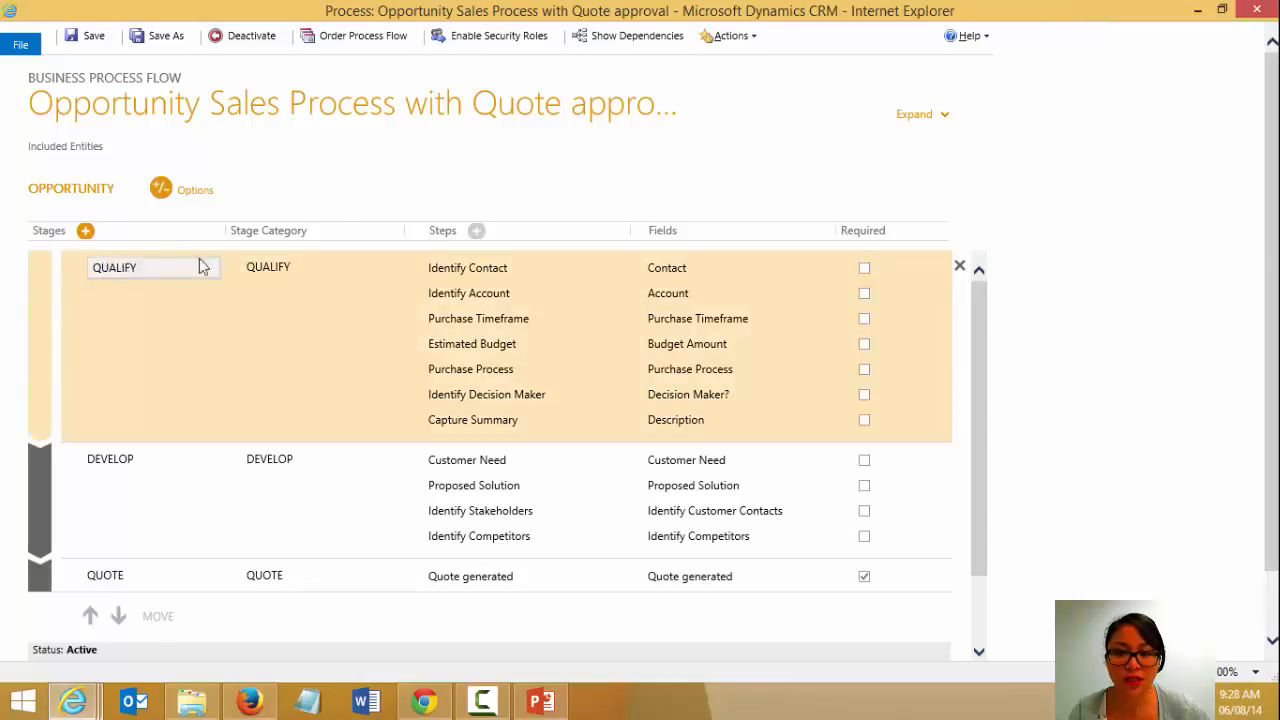
pyautogui.click(297, 272)
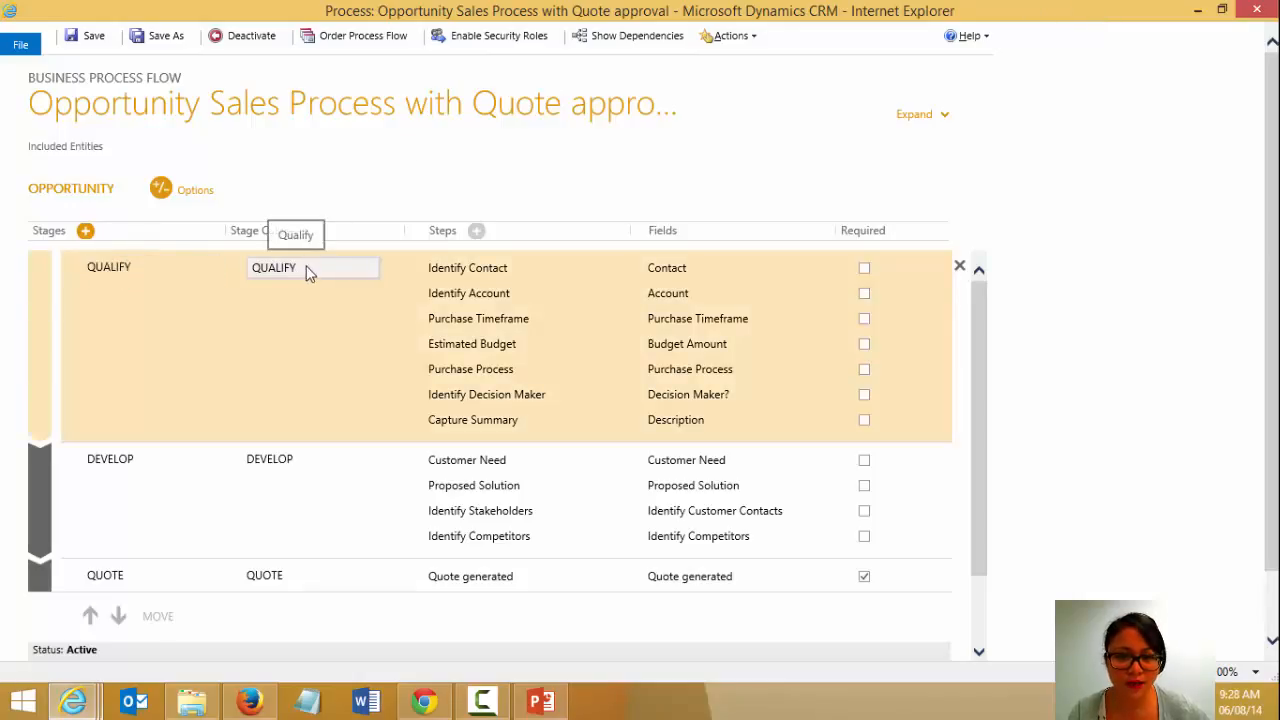
pyautogui.click(522, 268)
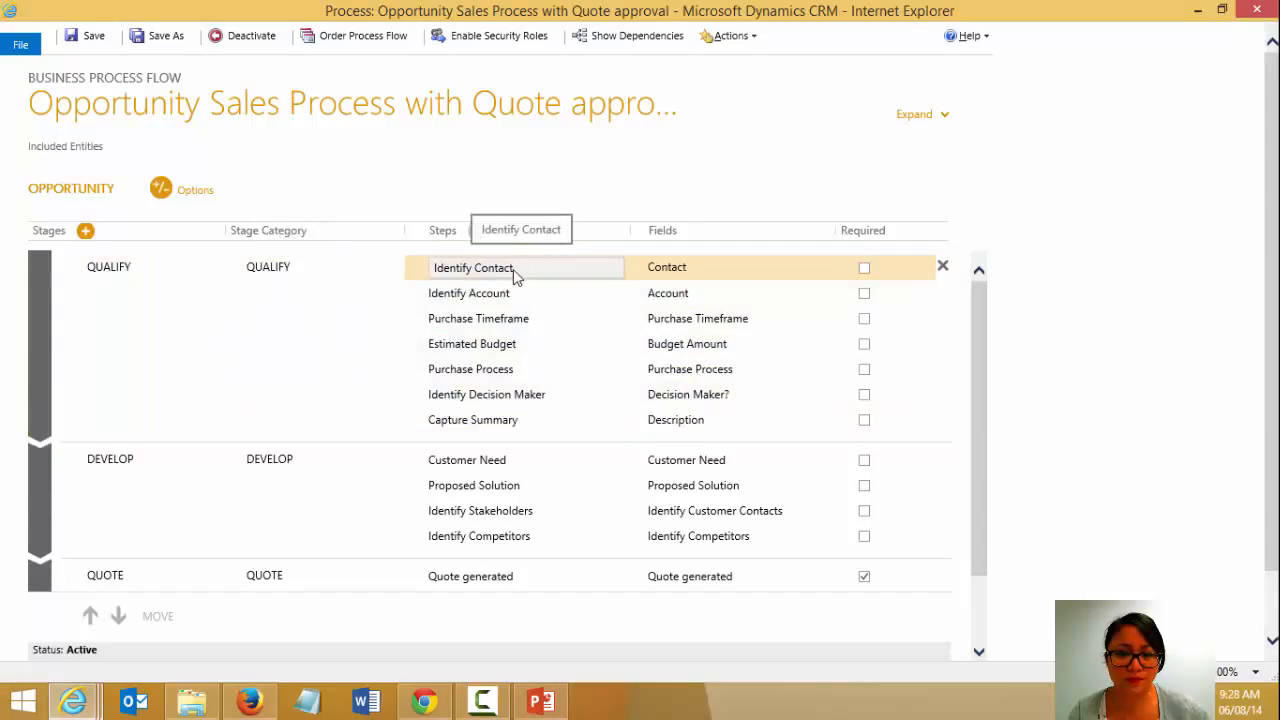
pyautogui.click(688, 270)
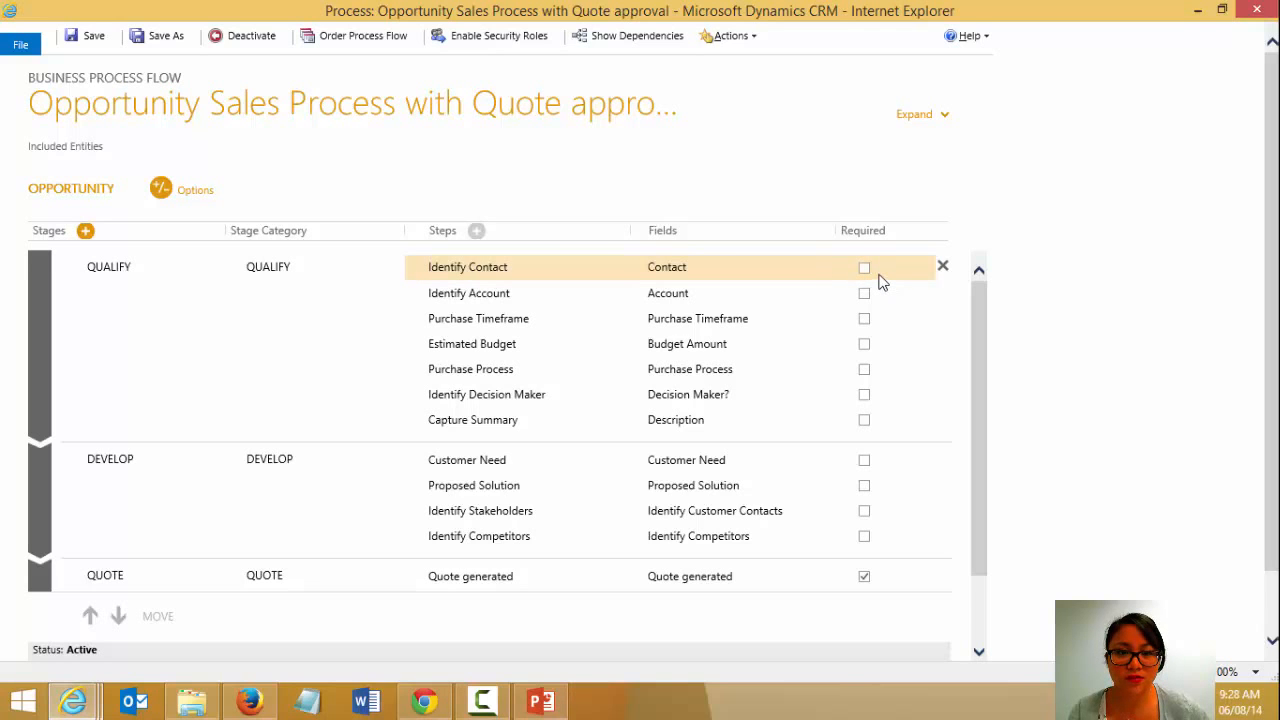
pyautogui.click(1197, 10)
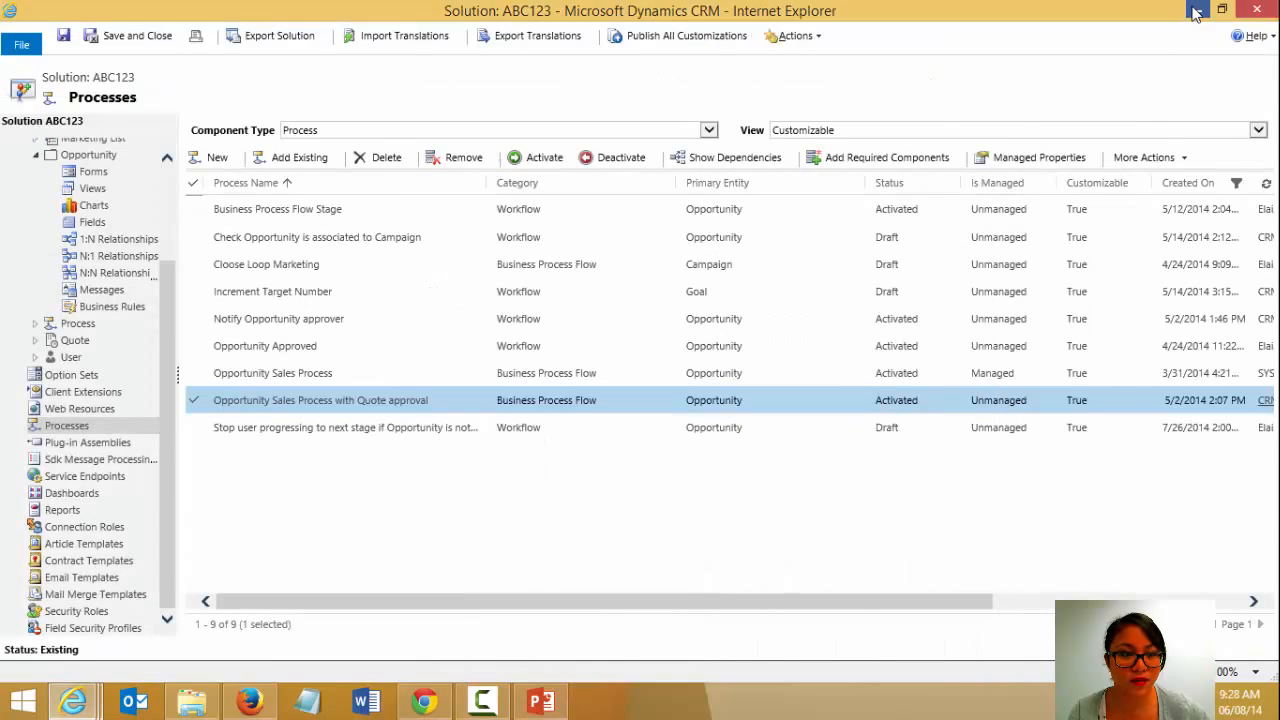
pyautogui.click(1197, 10)
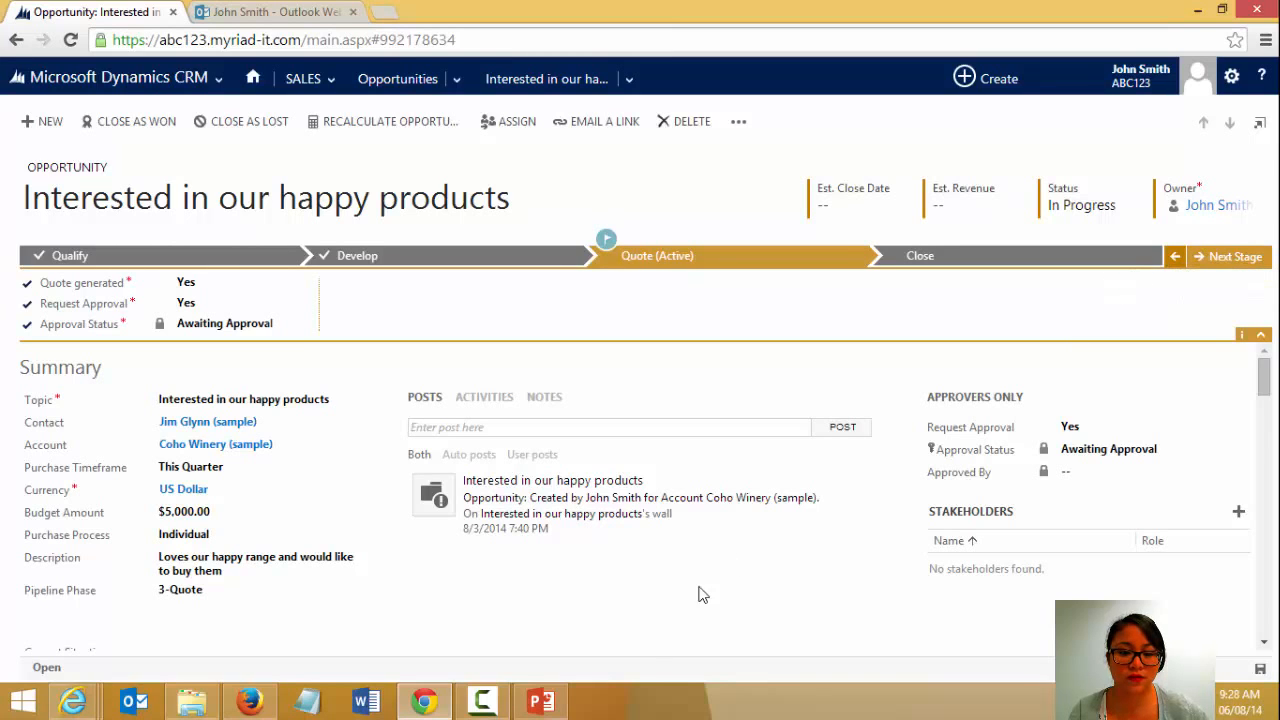
# Step: Review the Scenario slide of the Melbourne CRM UG presentation in PowerPoint and return to the opportunity in Chrome
pyautogui.click(553, 710)
pyautogui.click(115, 398)
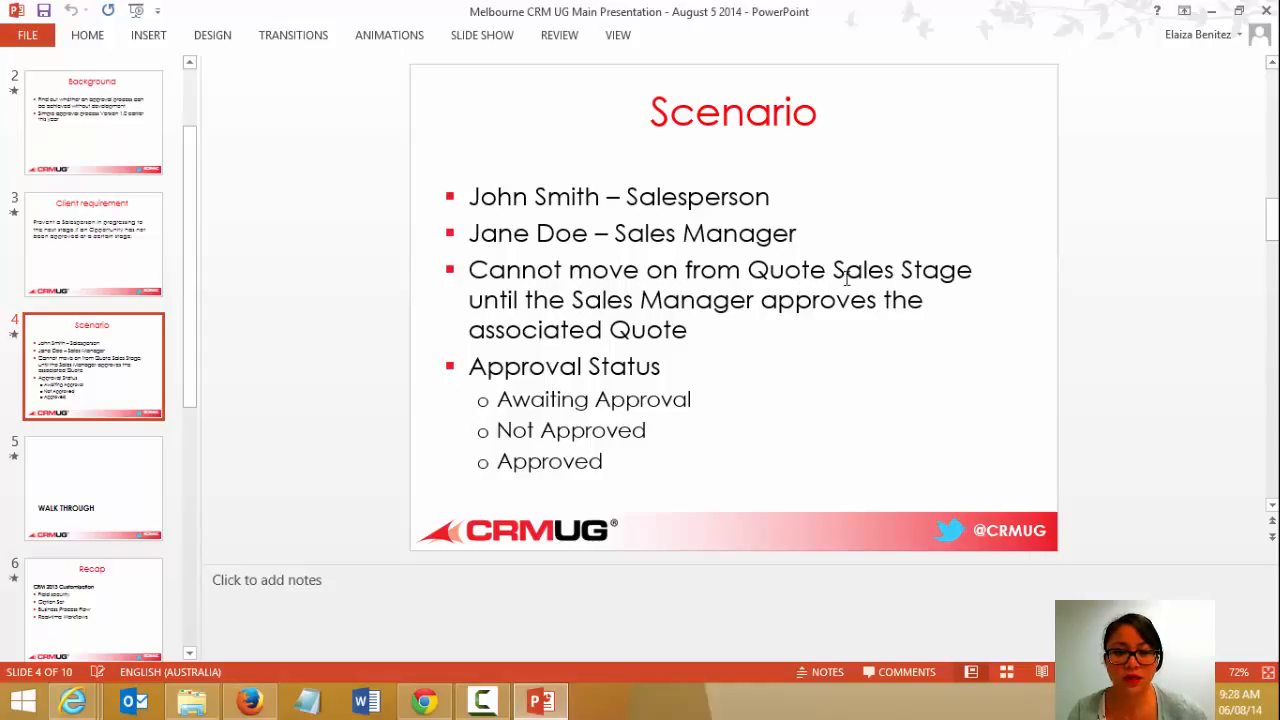
pyautogui.click(1211, 11)
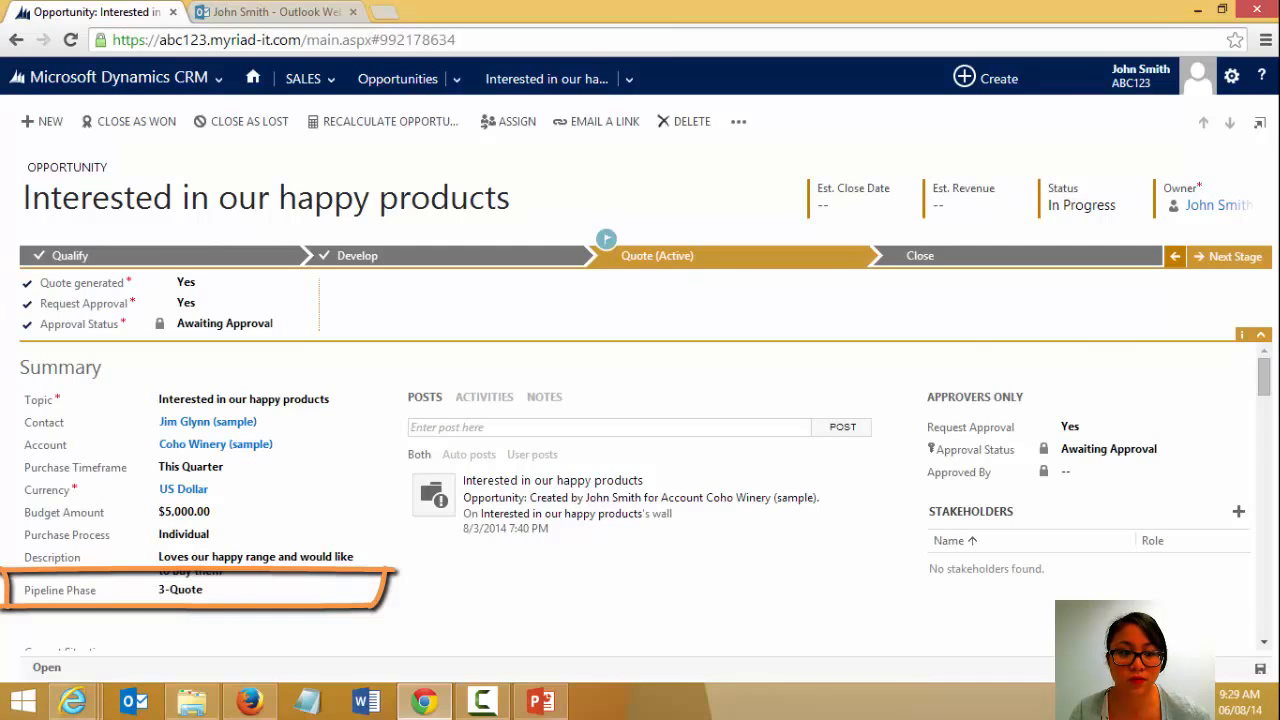
# Step: Move the opportunity back through Develop to Qualify and forward again to Quote, checking the Pipeline Phase at each stage
pyautogui.click(1180, 265)
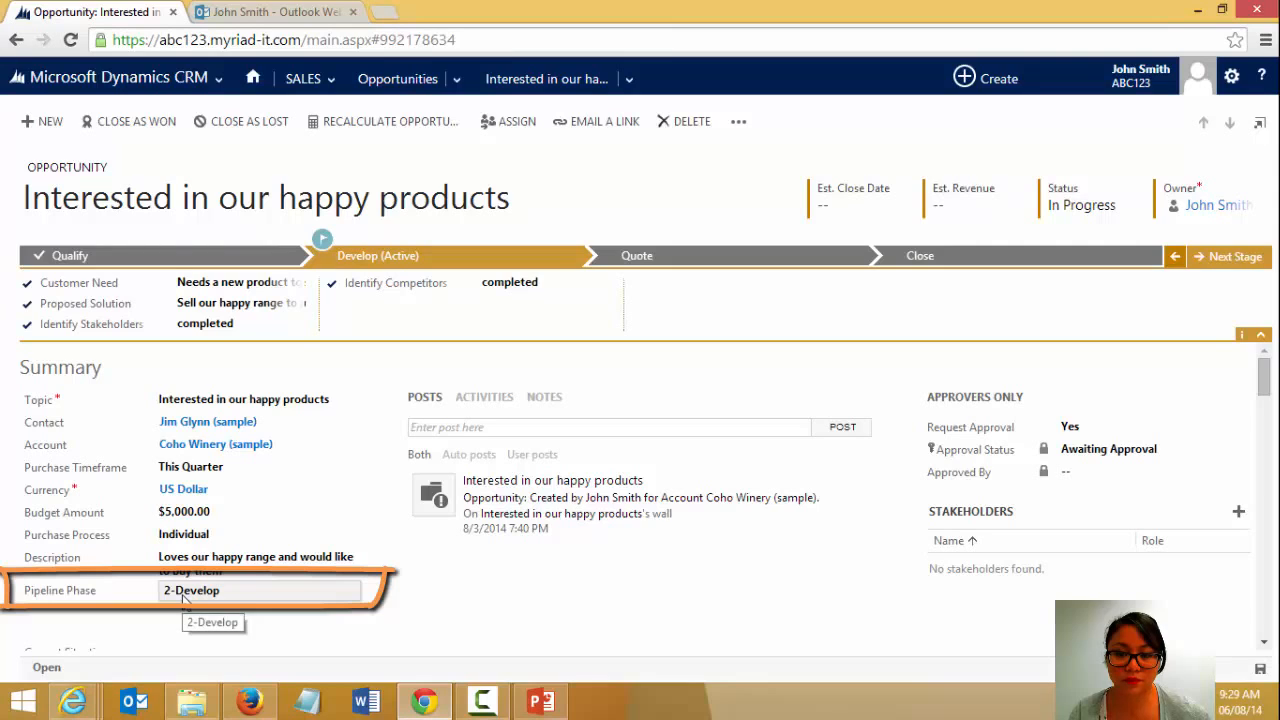
pyautogui.click(1178, 262)
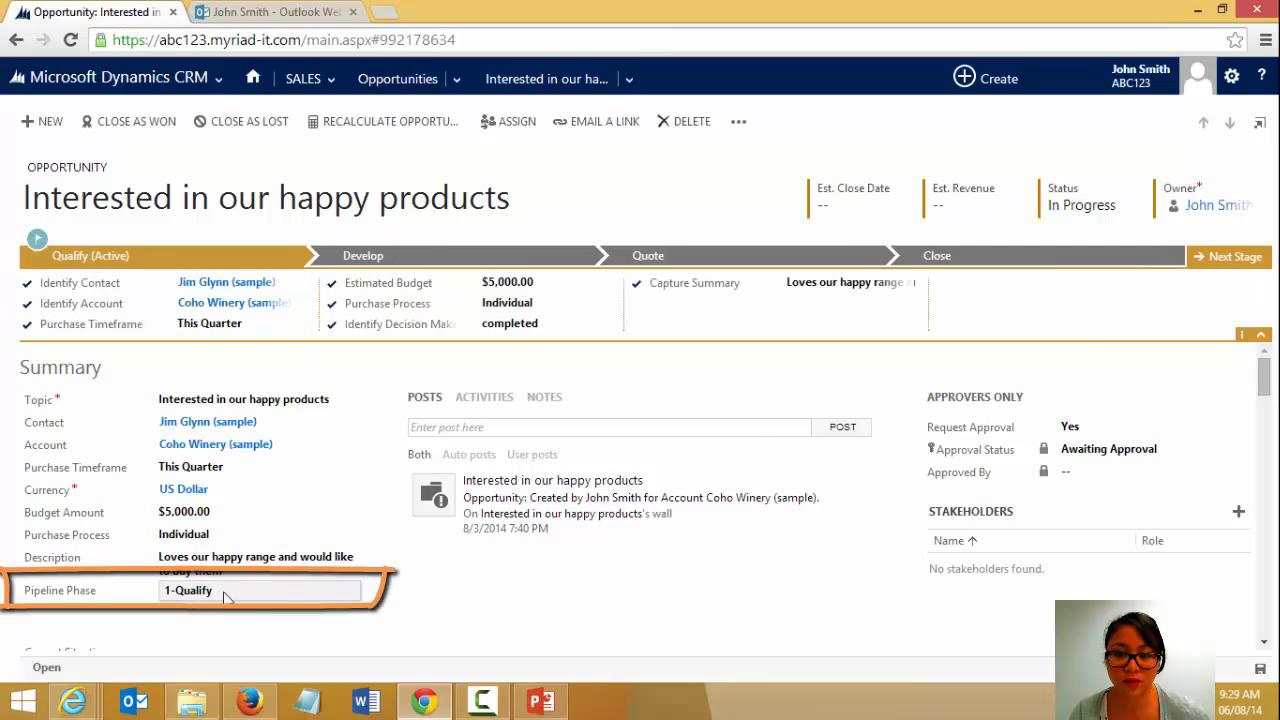
pyautogui.click(1235, 258)
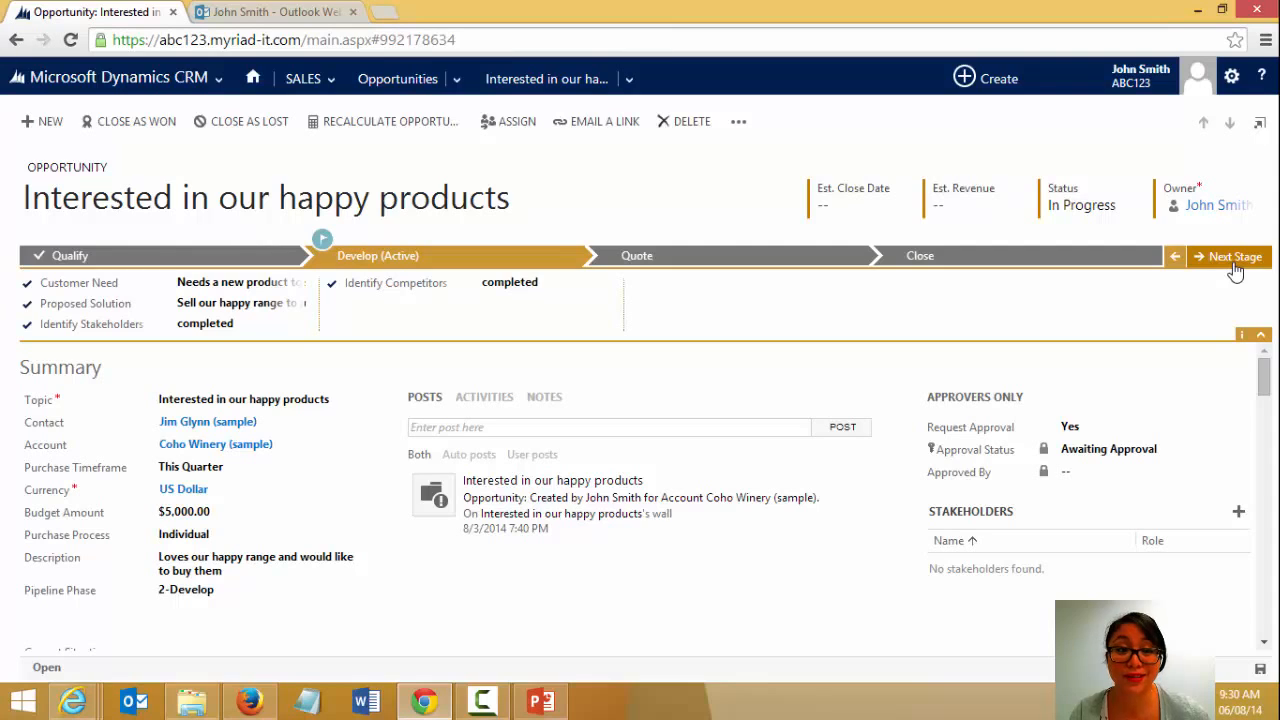
pyautogui.click(1230, 260)
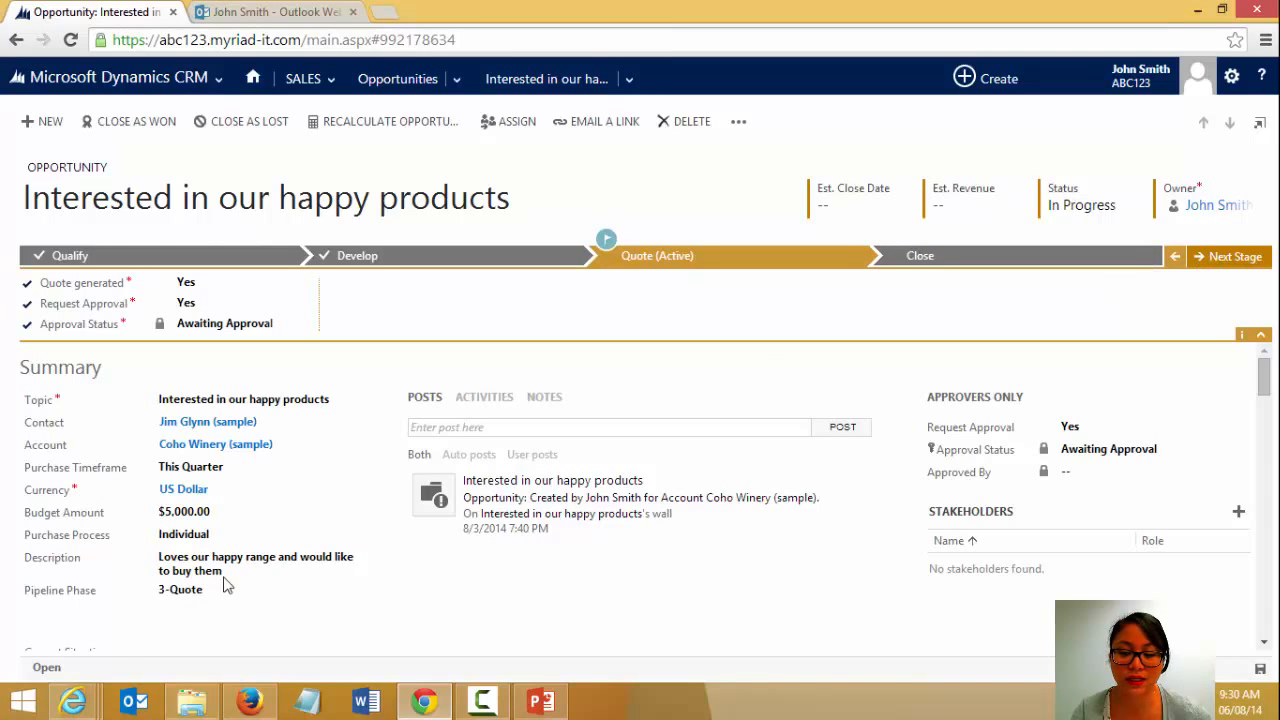
# Step: Open the "Stop user progressing to next stage if Opportunity is not Approved" workflow from the ABC123 solution in Internet Explorer
pyautogui.moveTo(80, 708)
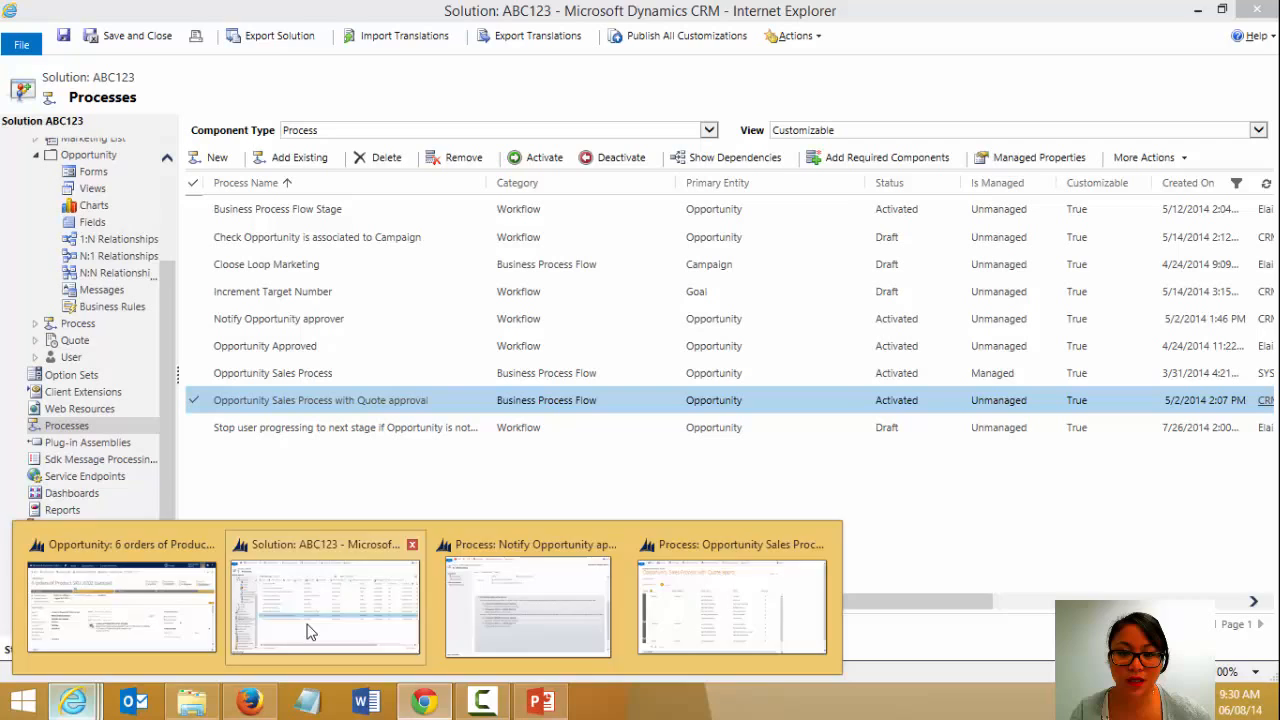
pyautogui.click(308, 630)
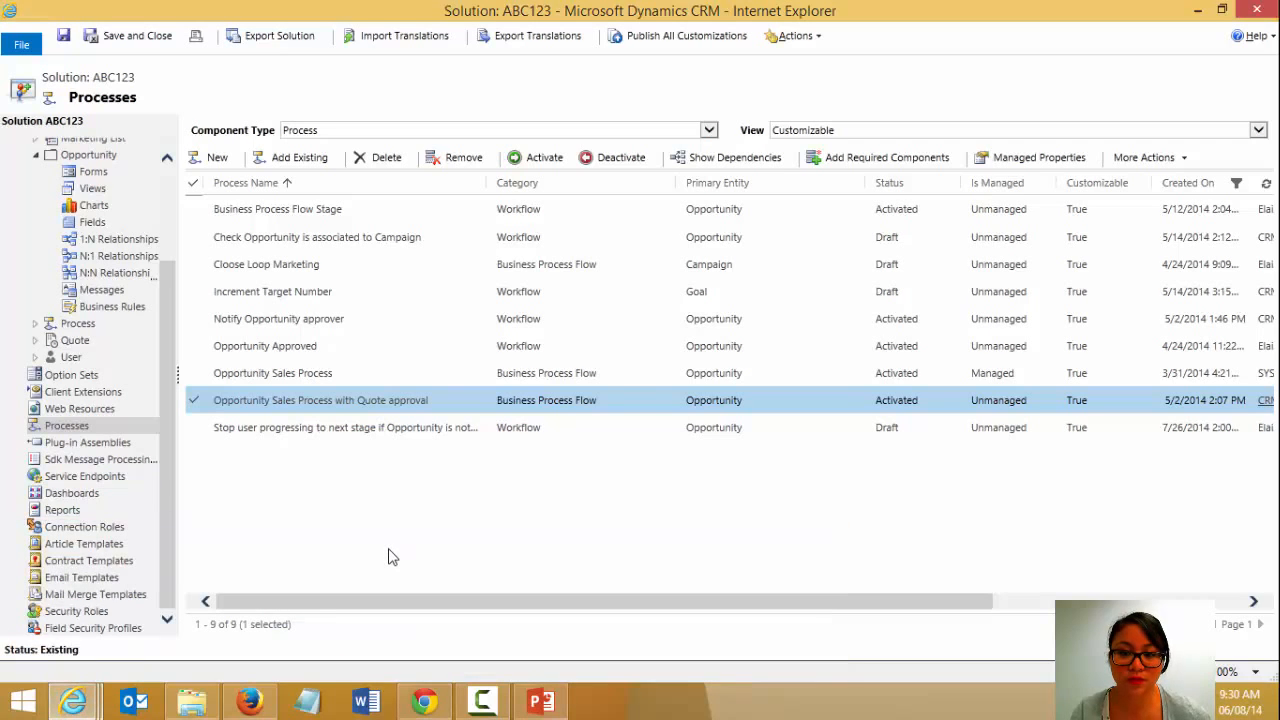
pyautogui.click(552, 428)
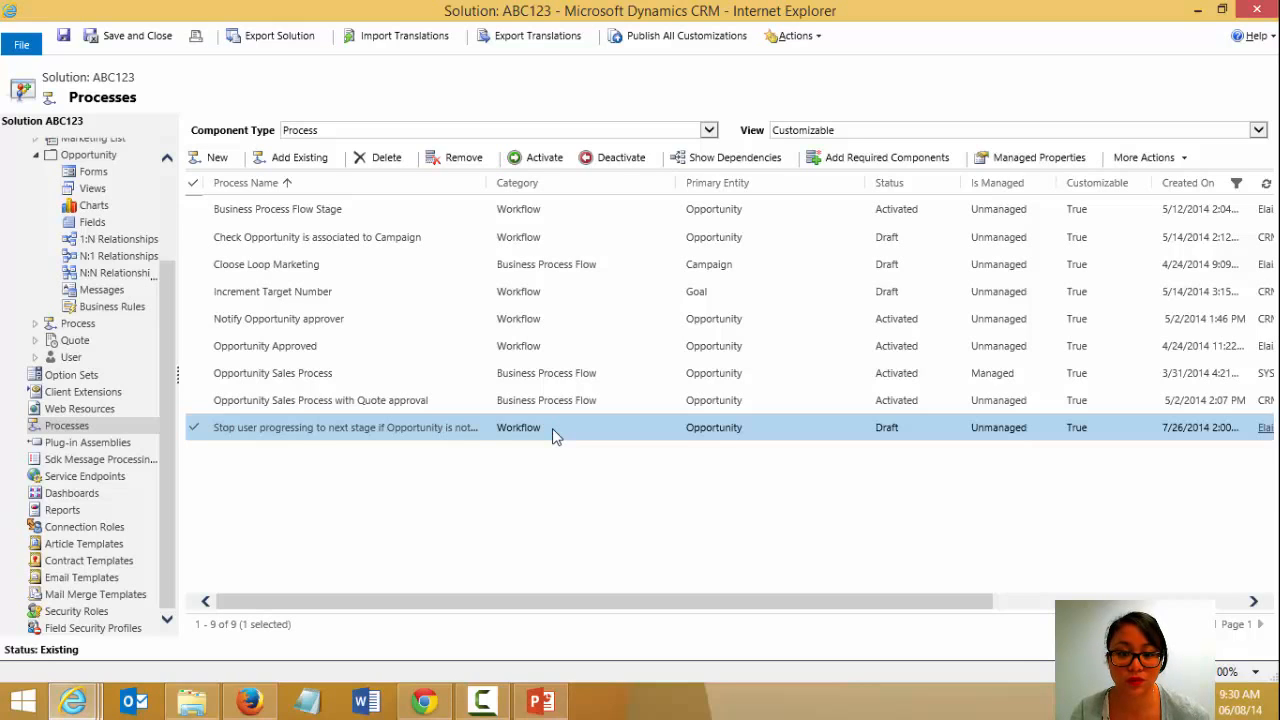
pyautogui.doubleClick(552, 428)
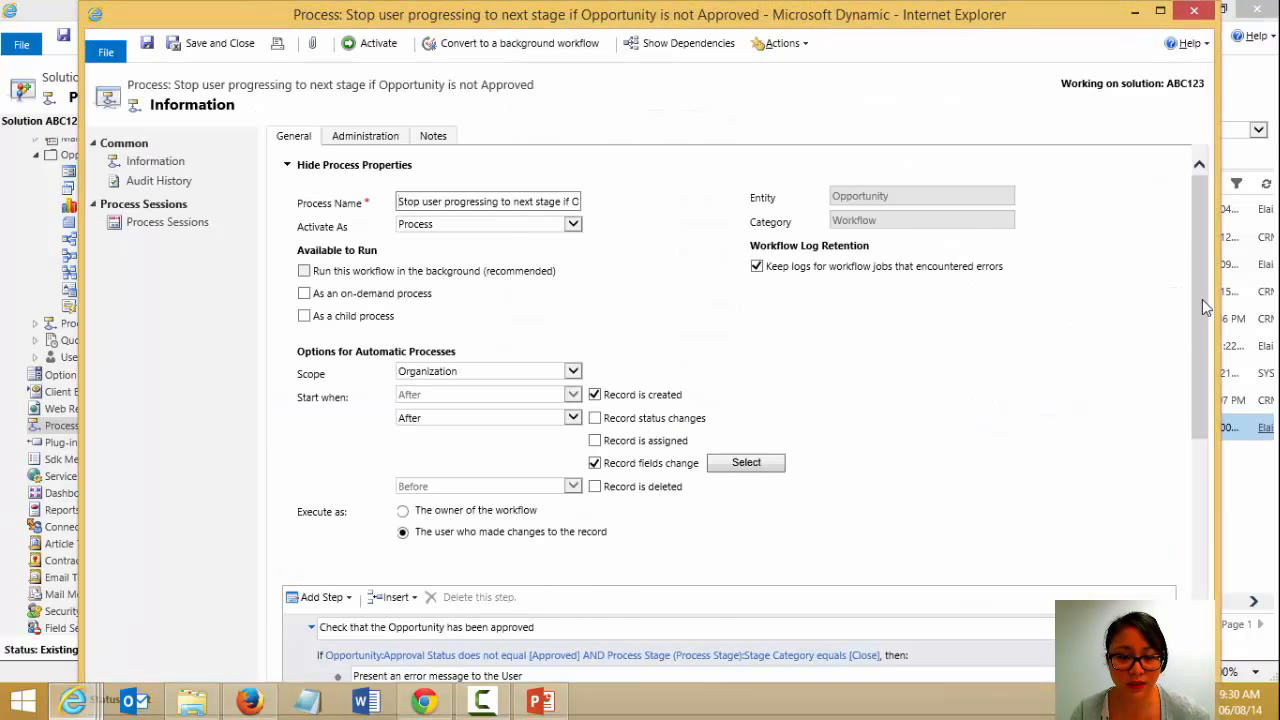
# Step: Examine the workflow's first condition on Approval Status and Stage Category, and close it without changes
pyautogui.moveTo(1202, 299); pyautogui.dragTo(1164, 463)
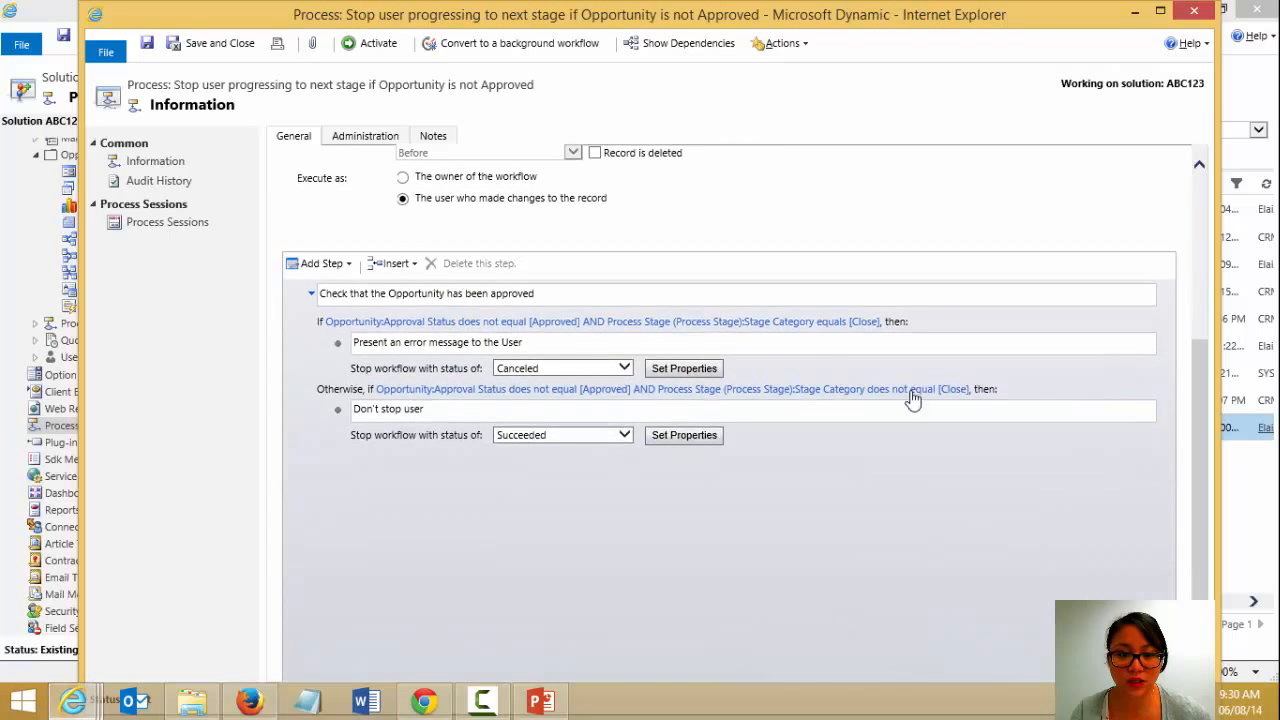
pyautogui.click(826, 322)
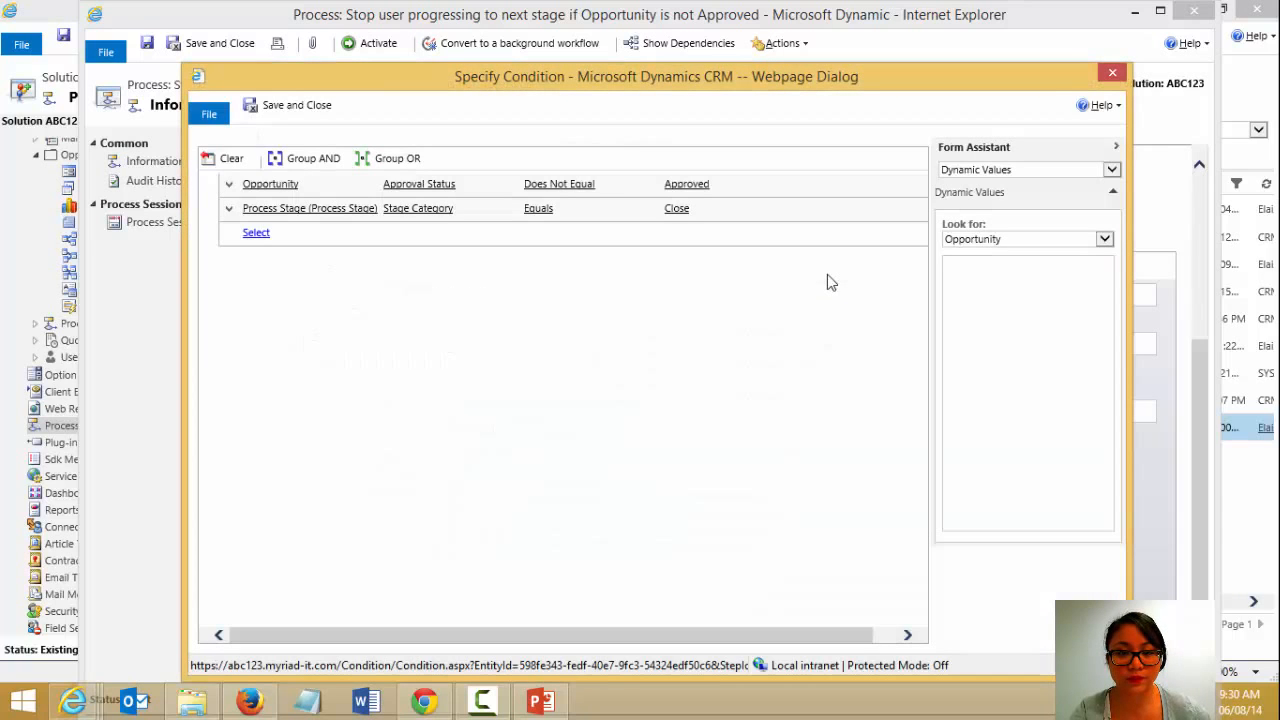
pyautogui.click(758, 190)
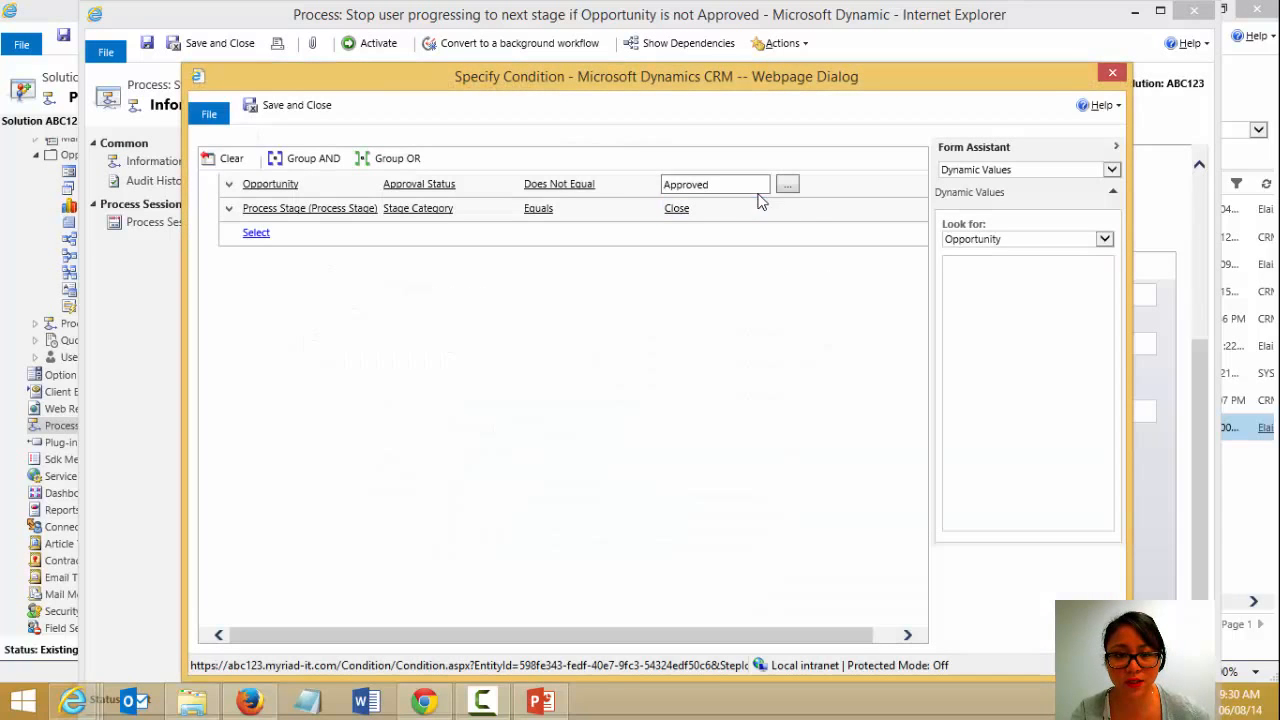
pyautogui.click(742, 215)
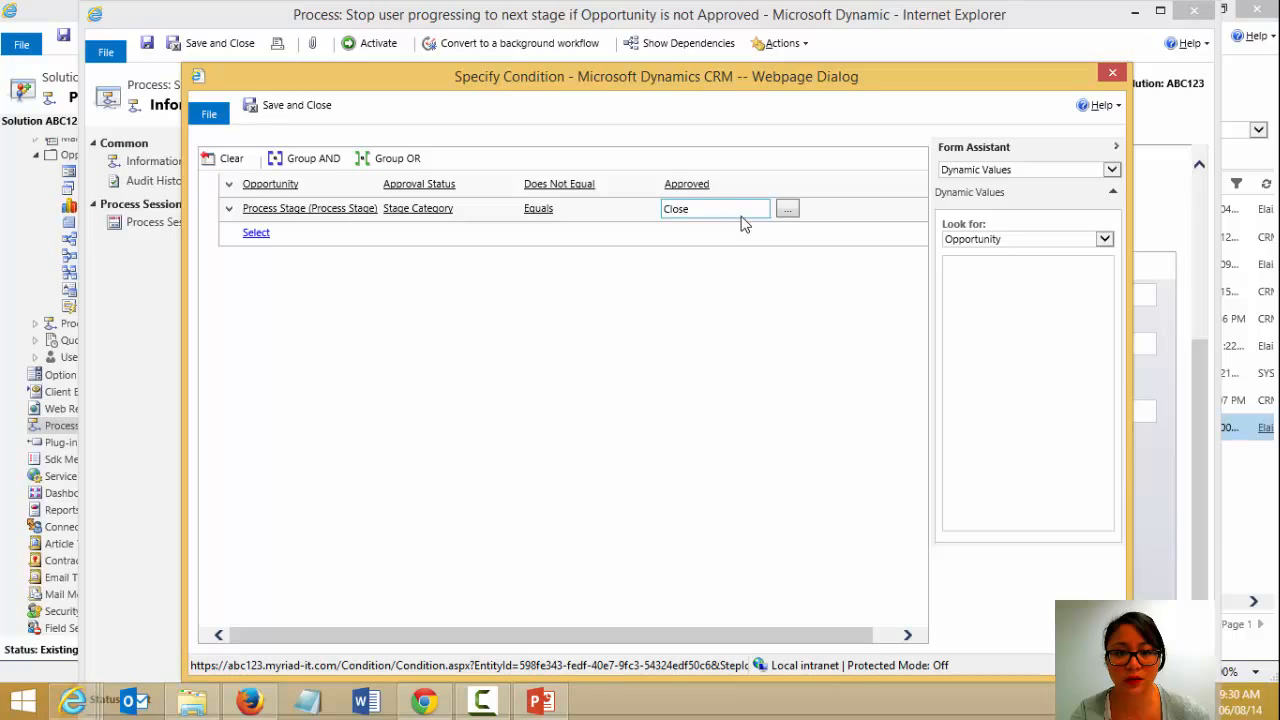
pyautogui.click(1110, 74)
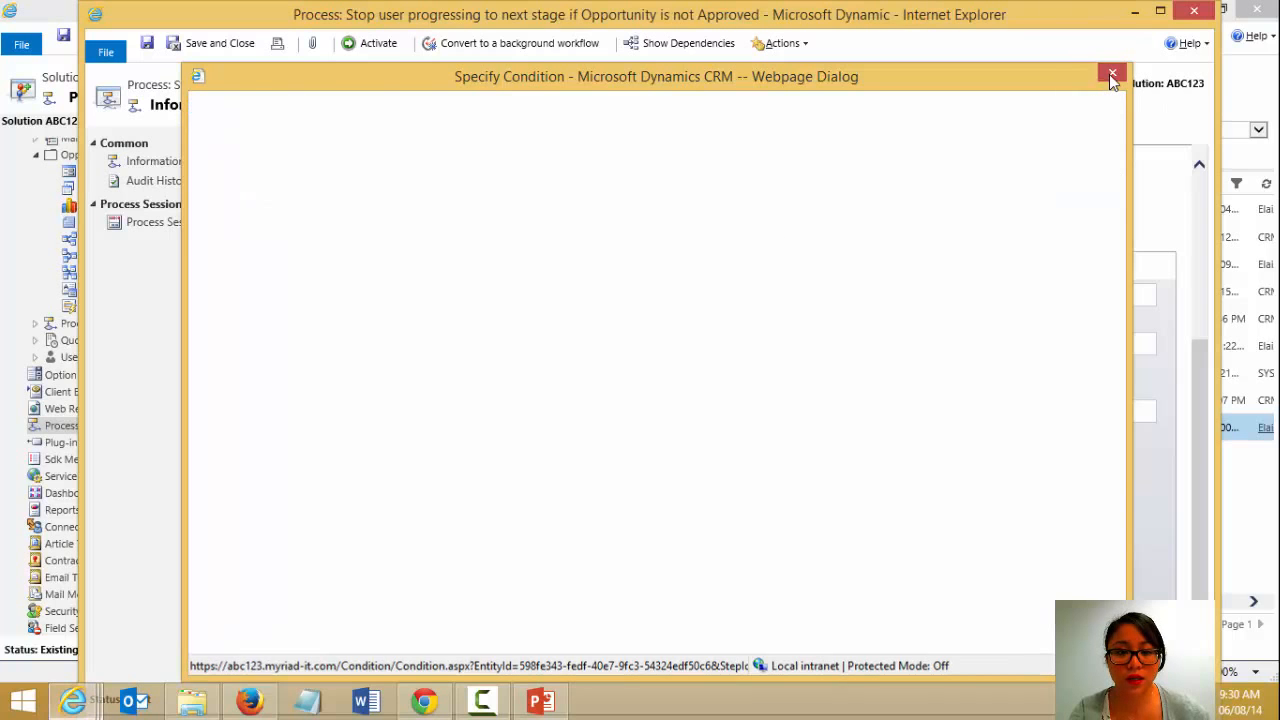
# Step: Read the full status message of the Canceled stop step, close its properties unchanged, and select the "Don't stop user" branch
pyautogui.click(680, 368)
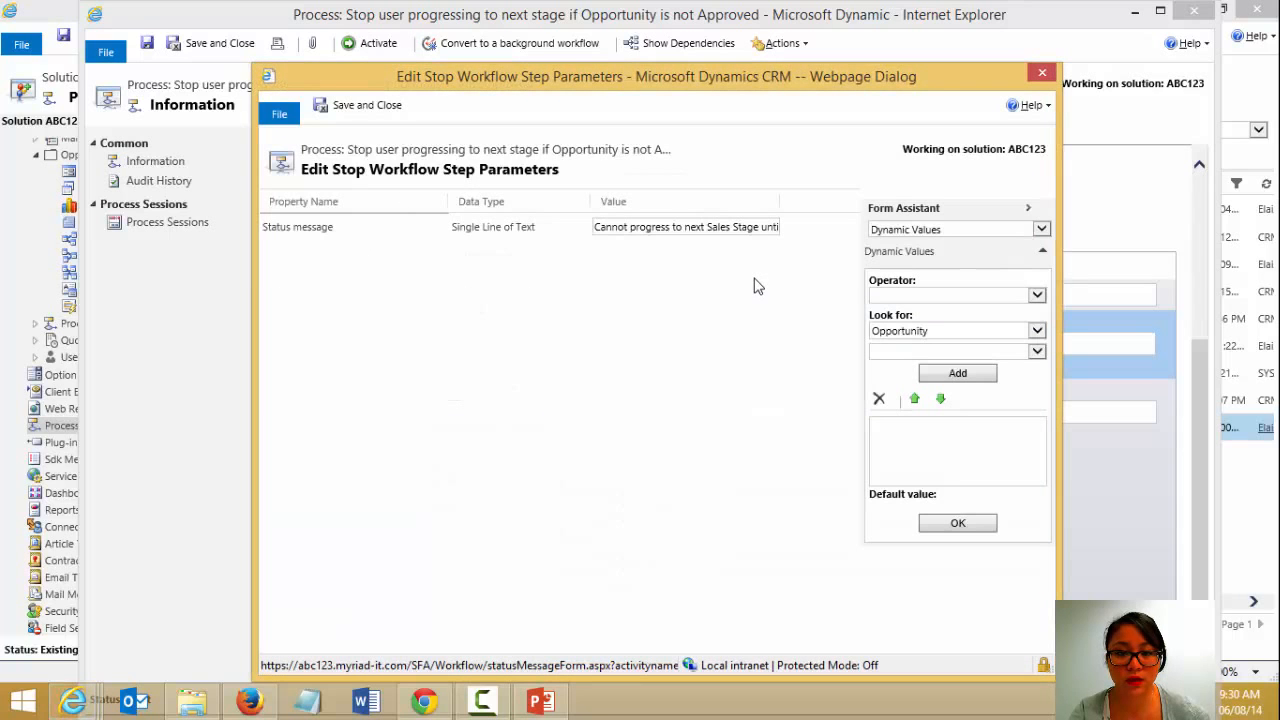
pyautogui.click(710, 226)
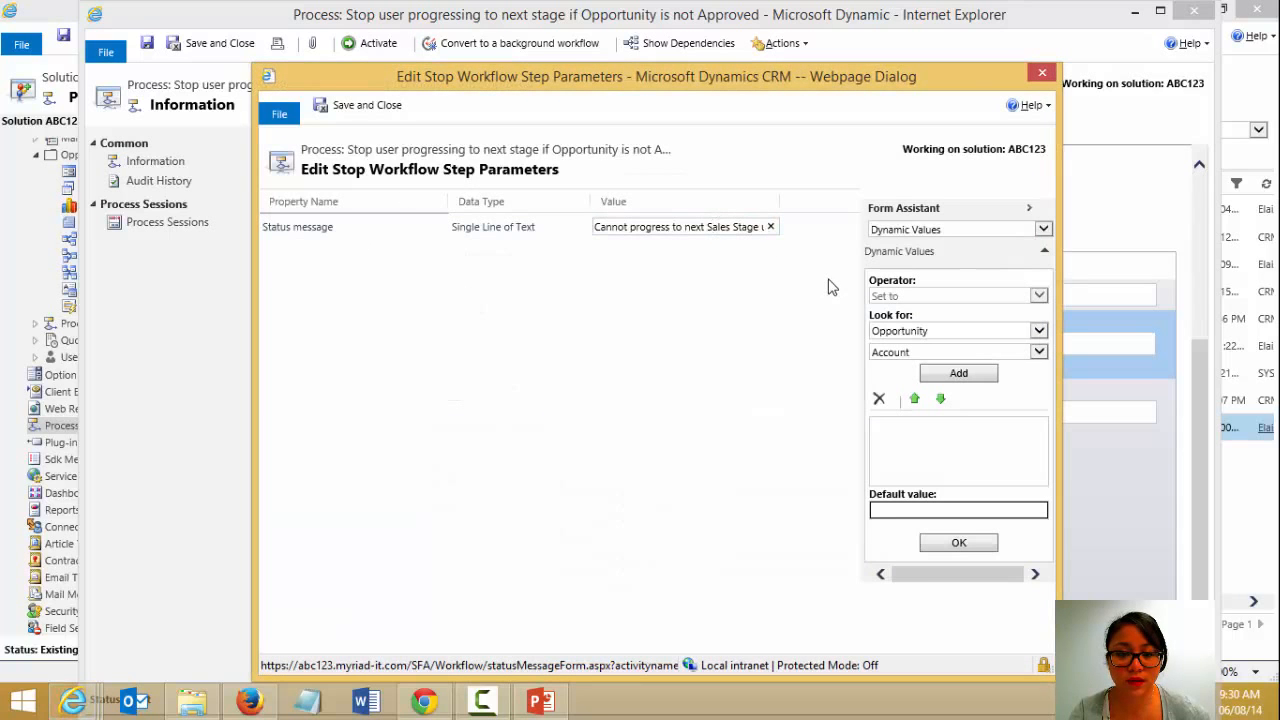
pyautogui.press('Right')
pyautogui.press('Right')
pyautogui.press('Right')
pyautogui.press('Right')
pyautogui.press('Right')
pyautogui.press('Right')
pyautogui.press('Right')
pyautogui.press('Right')
pyautogui.press('Right')
pyautogui.press('Right')
pyautogui.press('Right')
pyautogui.press('Right')
pyautogui.press('Right')
pyautogui.press('Right')
pyautogui.press('Right')
pyautogui.press('Right')
pyautogui.press('Right')
pyautogui.press('Right')
pyautogui.press('Right')
pyautogui.press('Right')
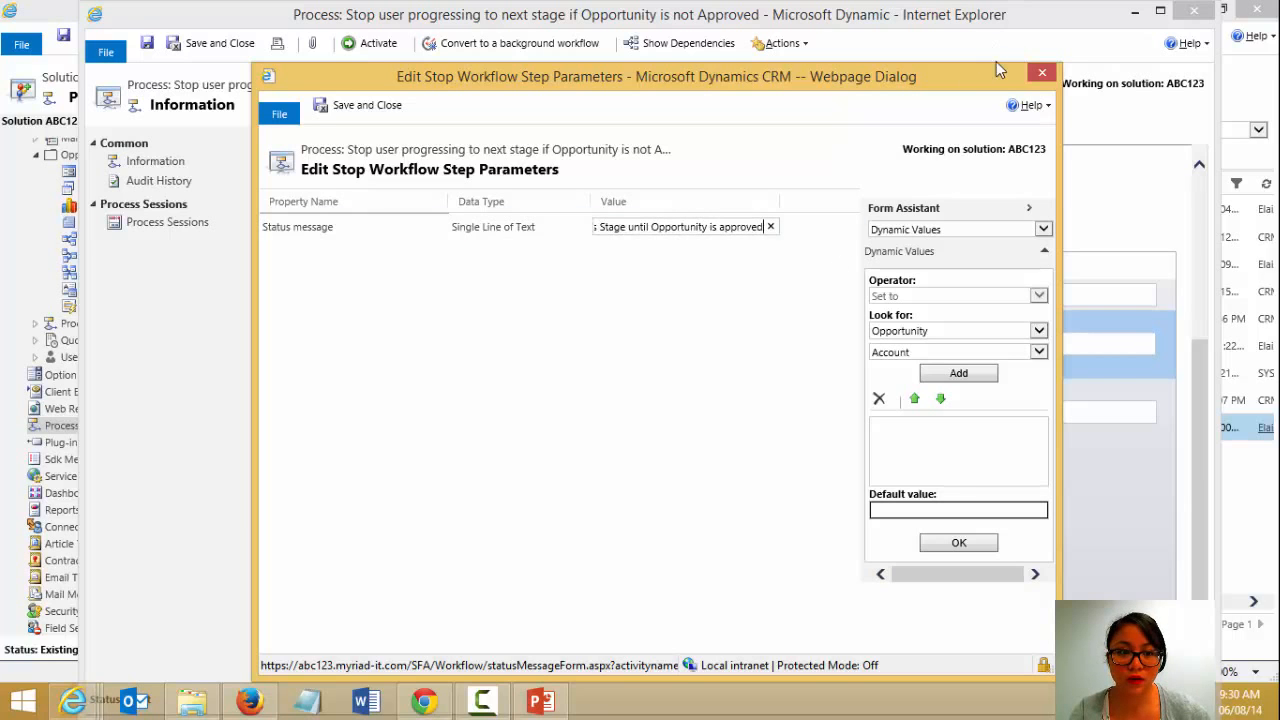
pyautogui.click(1042, 73)
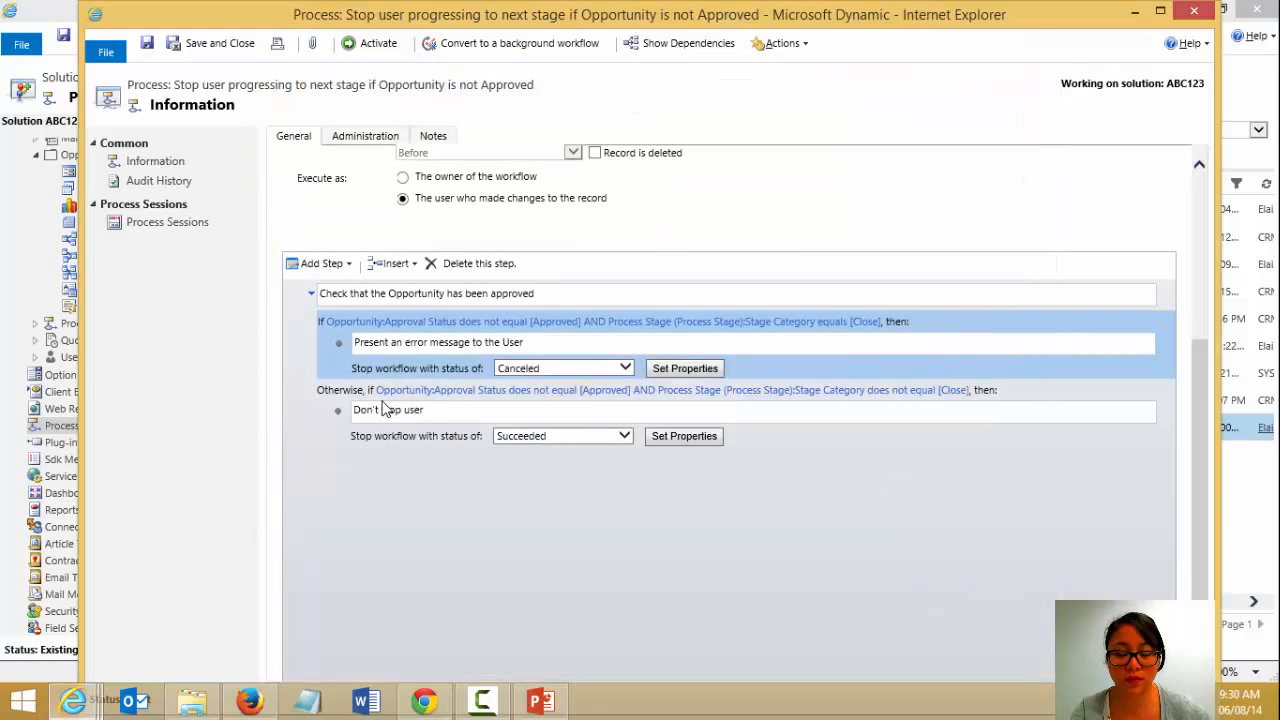
pyautogui.click(345, 405)
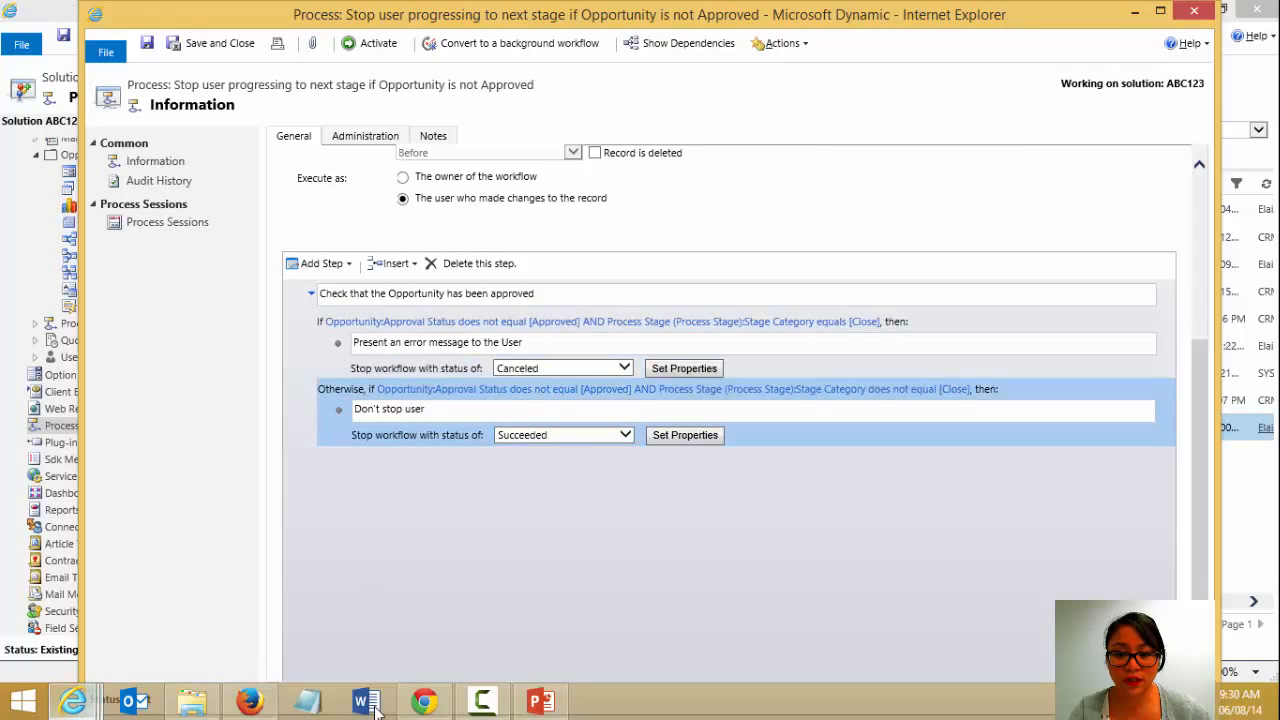
# Step: Switch to the opportunity in Chrome and move it back to the Develop stage and forward again to Quote
pyautogui.click(425, 702)
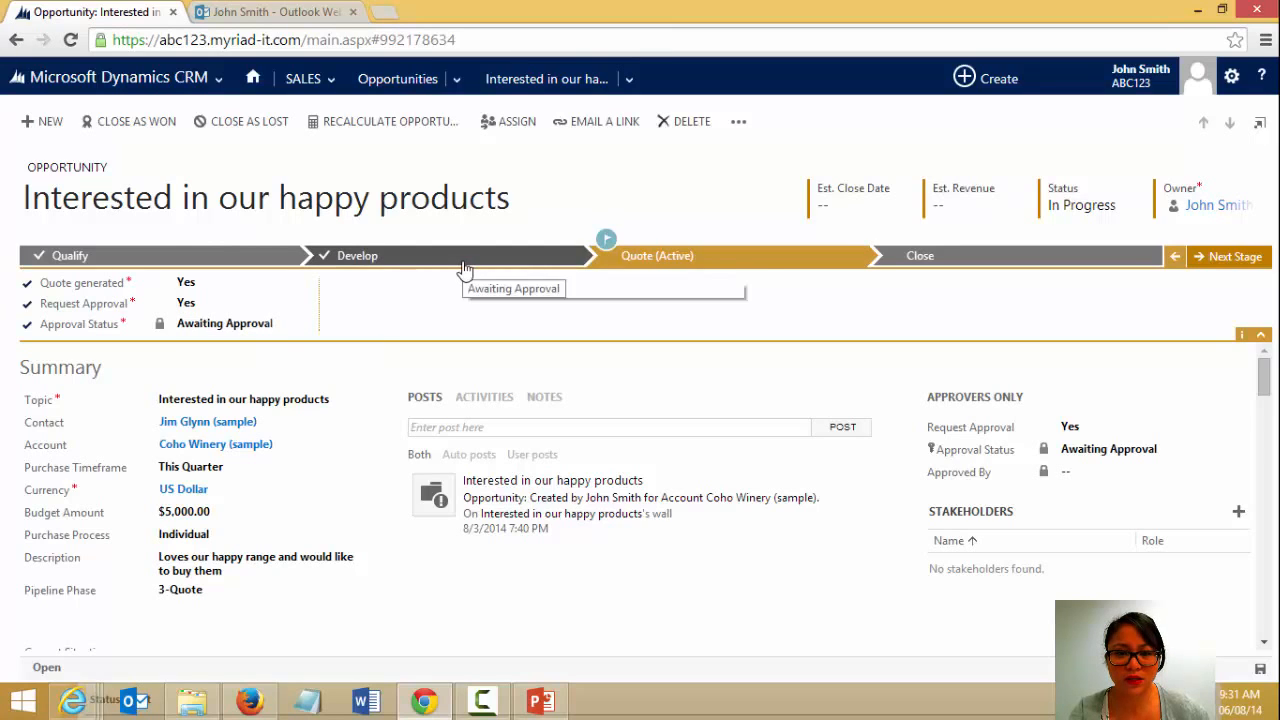
pyautogui.click(1178, 257)
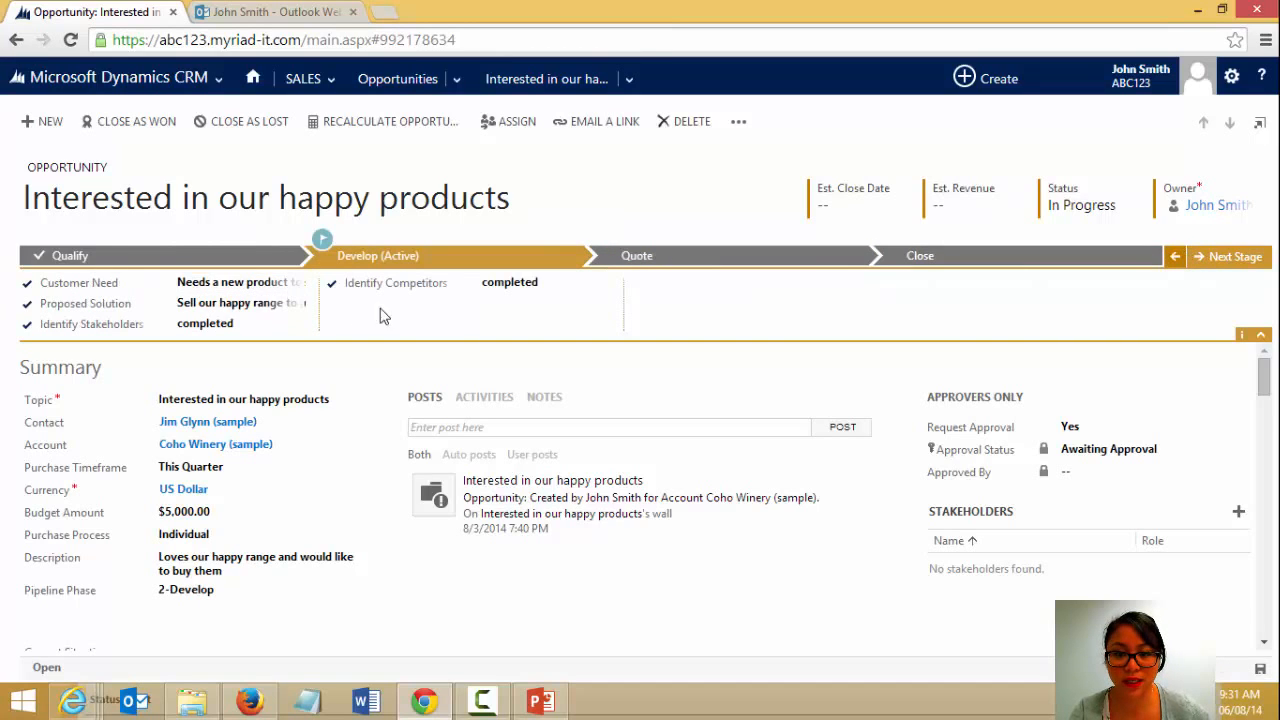
pyautogui.click(1233, 258)
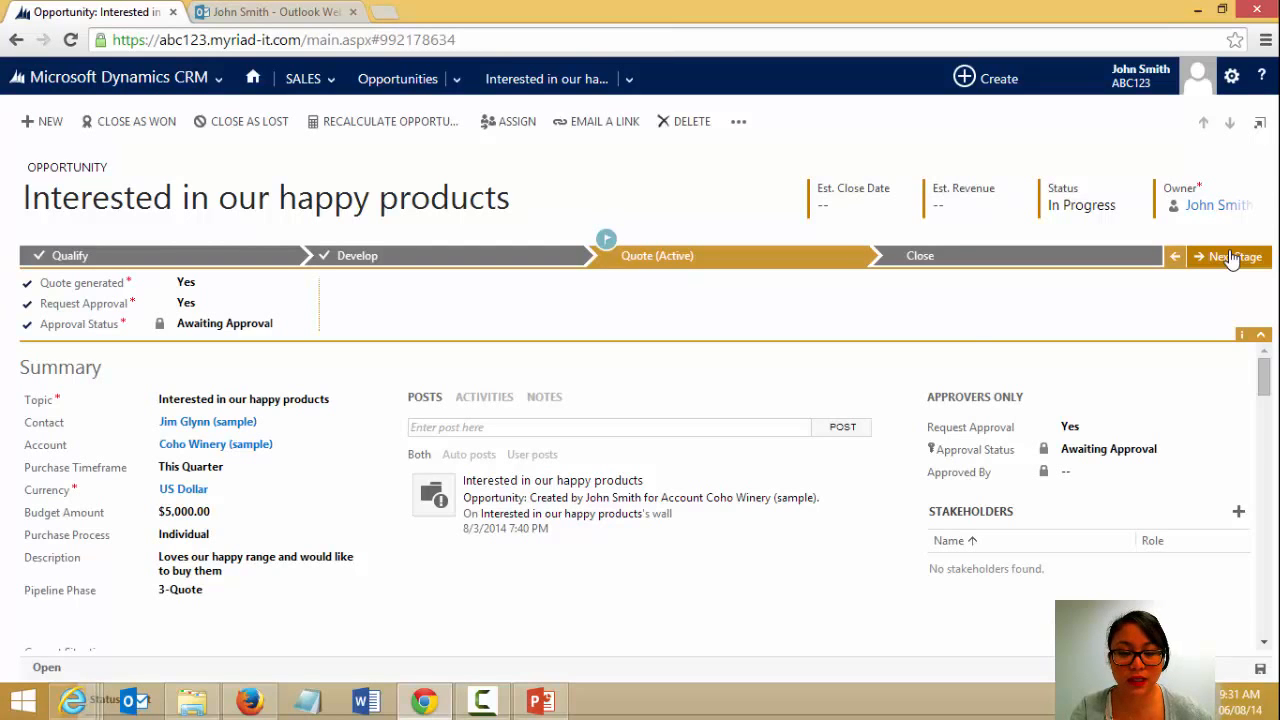
# Step: Return to the stop-user workflow in Internet Explorer and examine the condition of its "Otherwise, if" branch
pyautogui.click(72, 700)
pyautogui.click(908, 617)
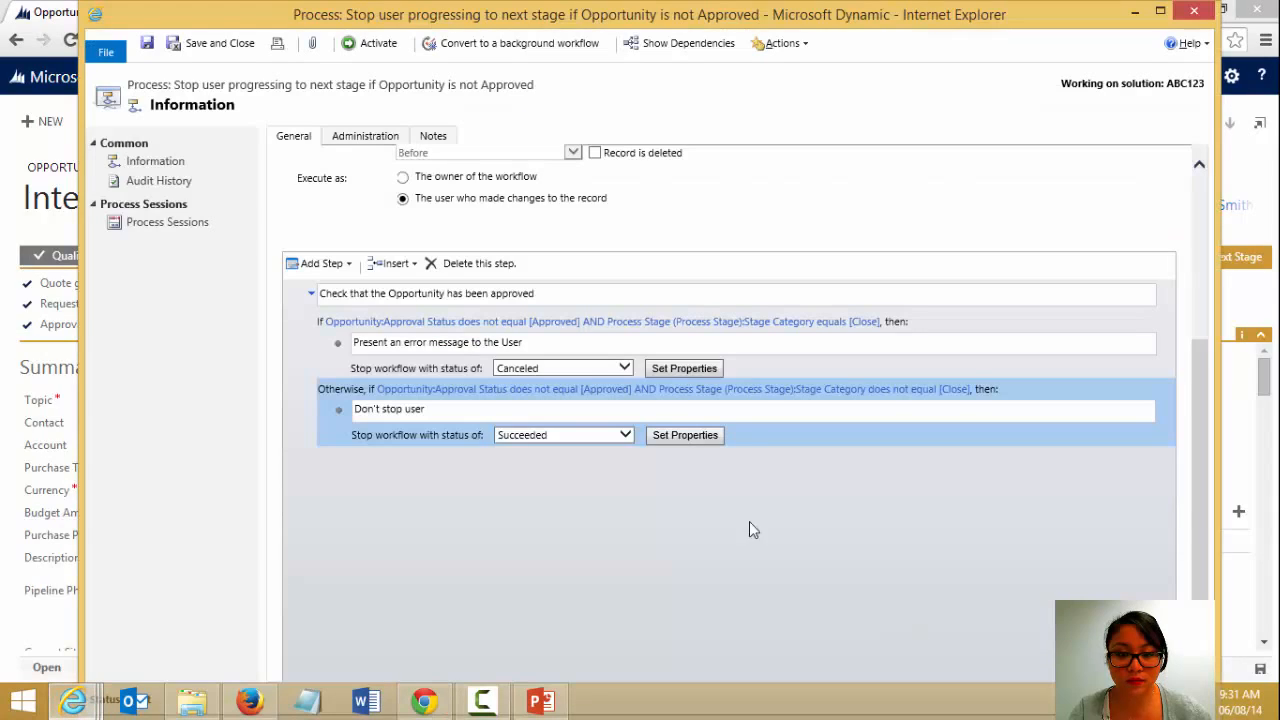
pyautogui.click(757, 395)
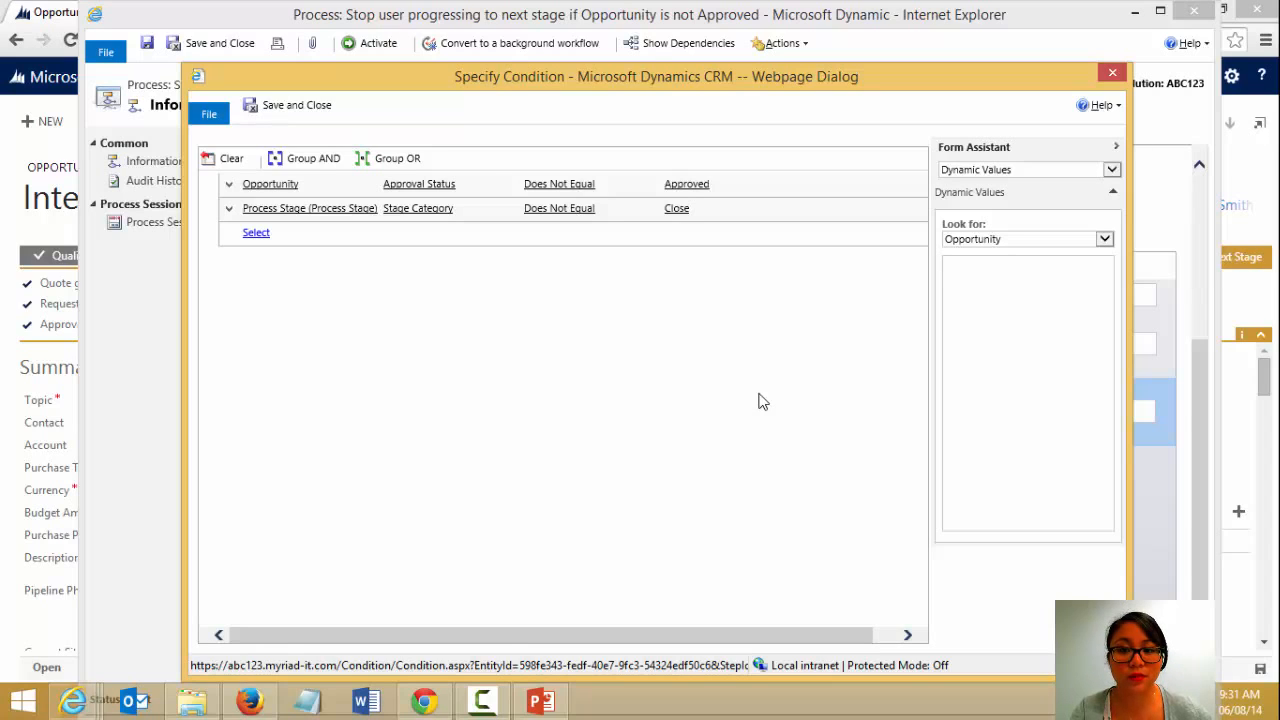
# Step: Save and close the branch condition, and activate the workflow that stops users progressing when the opportunity is not approved
pyautogui.click(290, 105)
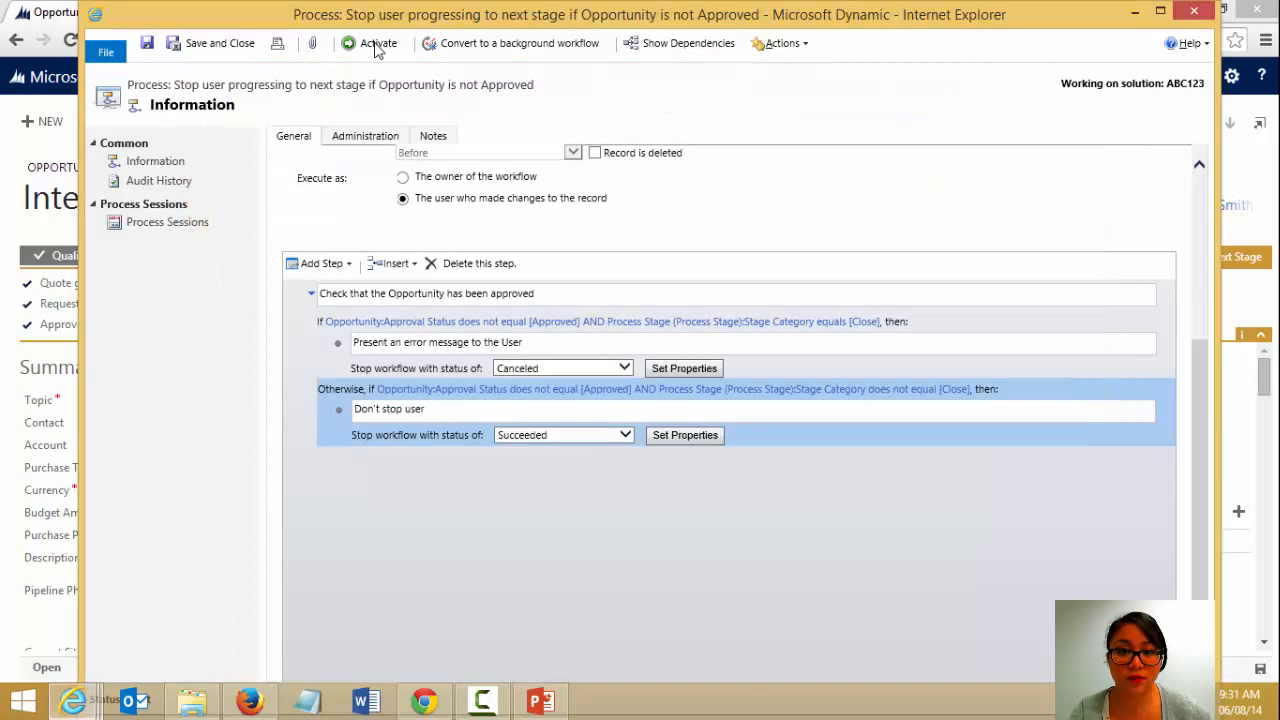
pyautogui.click(378, 47)
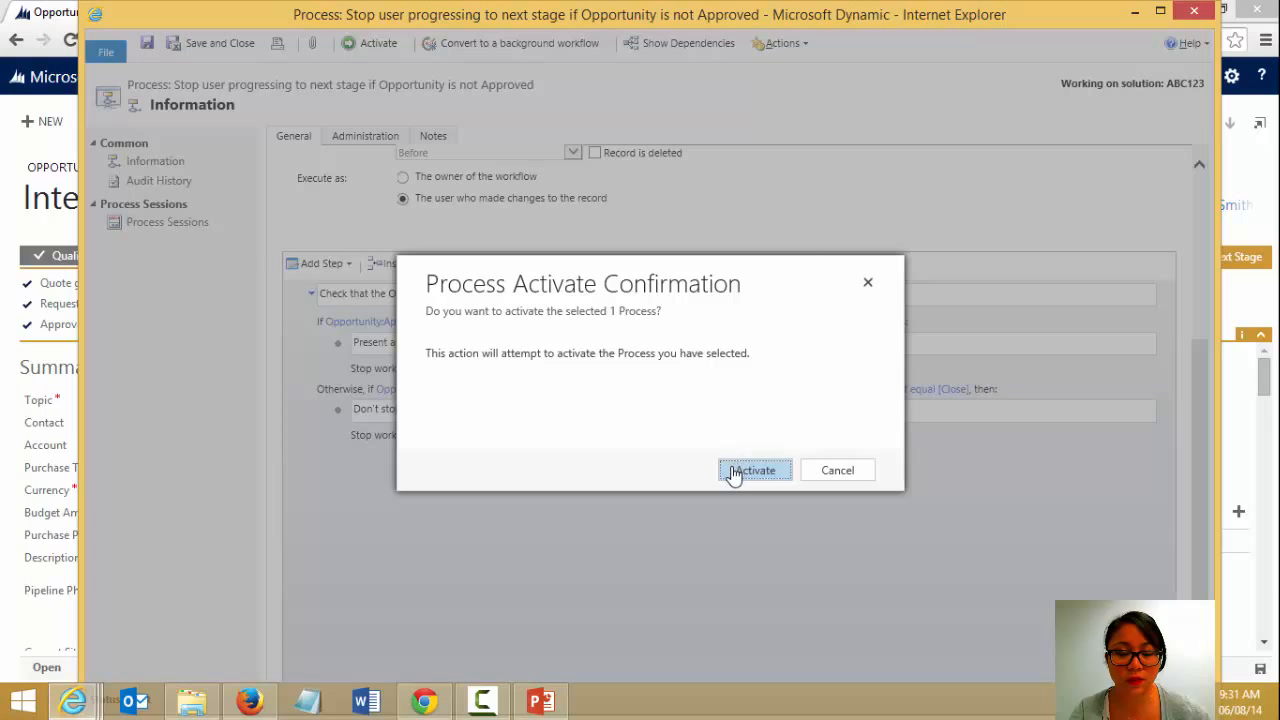
pyautogui.click(742, 470)
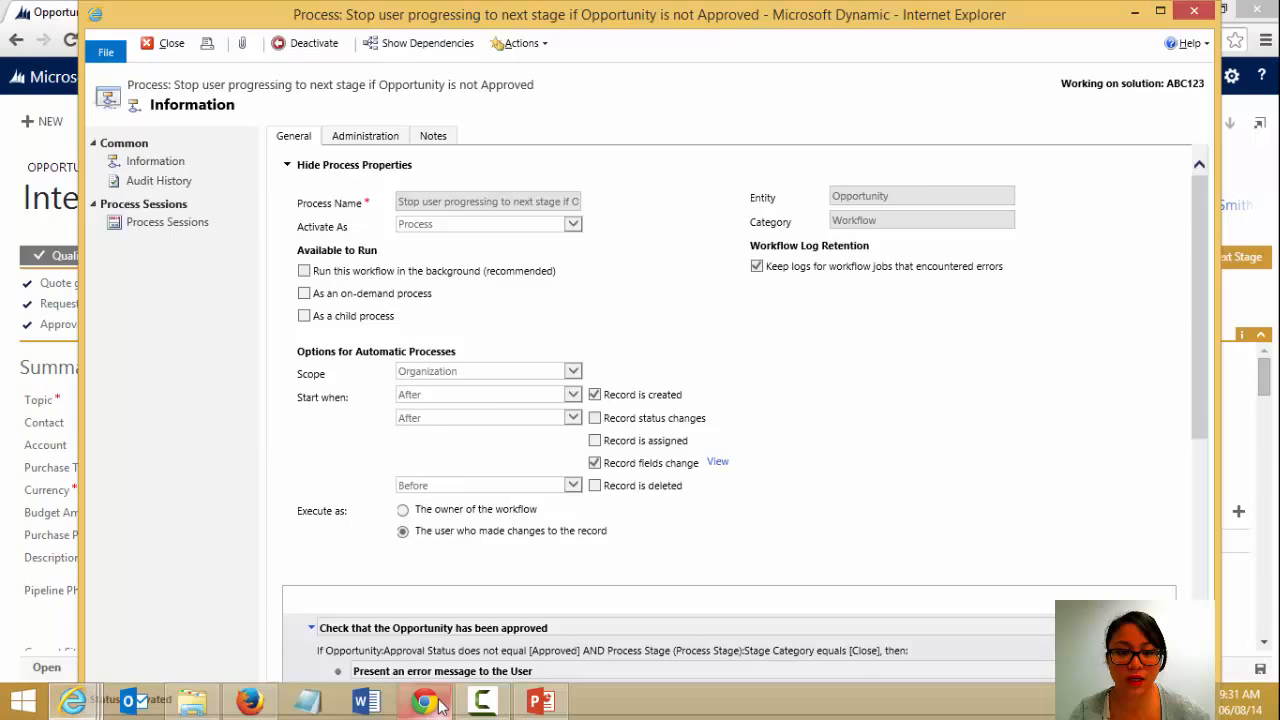
# Step: Switch to the opportunity in Chrome and try to move it from the Quote stage to Close while it awaits approval
pyautogui.click(437, 702)
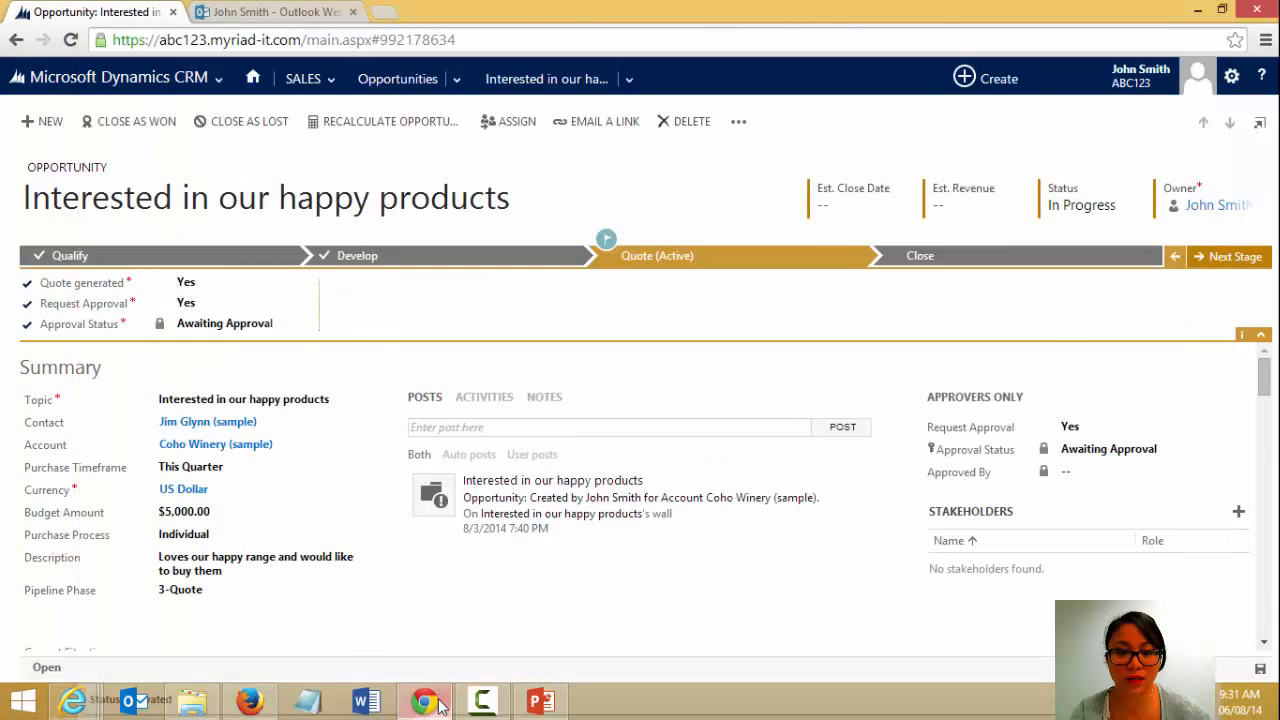
pyautogui.click(1206, 261)
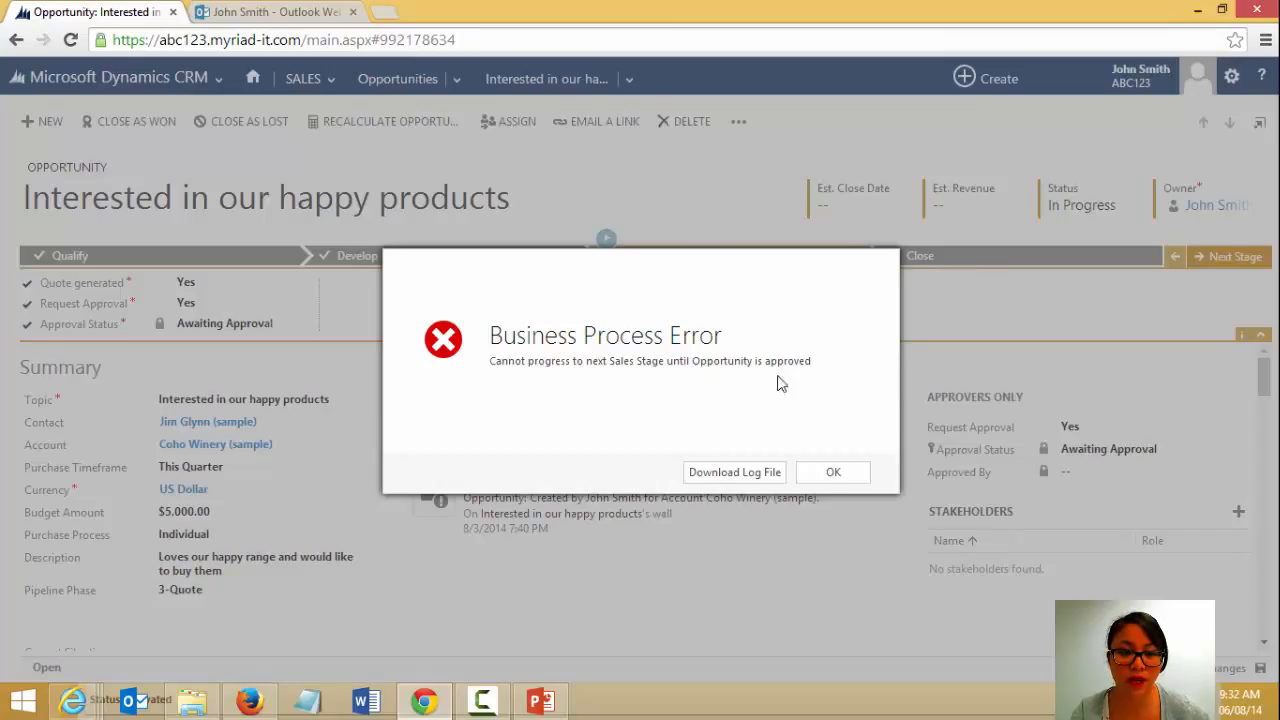
pyautogui.click(831, 476)
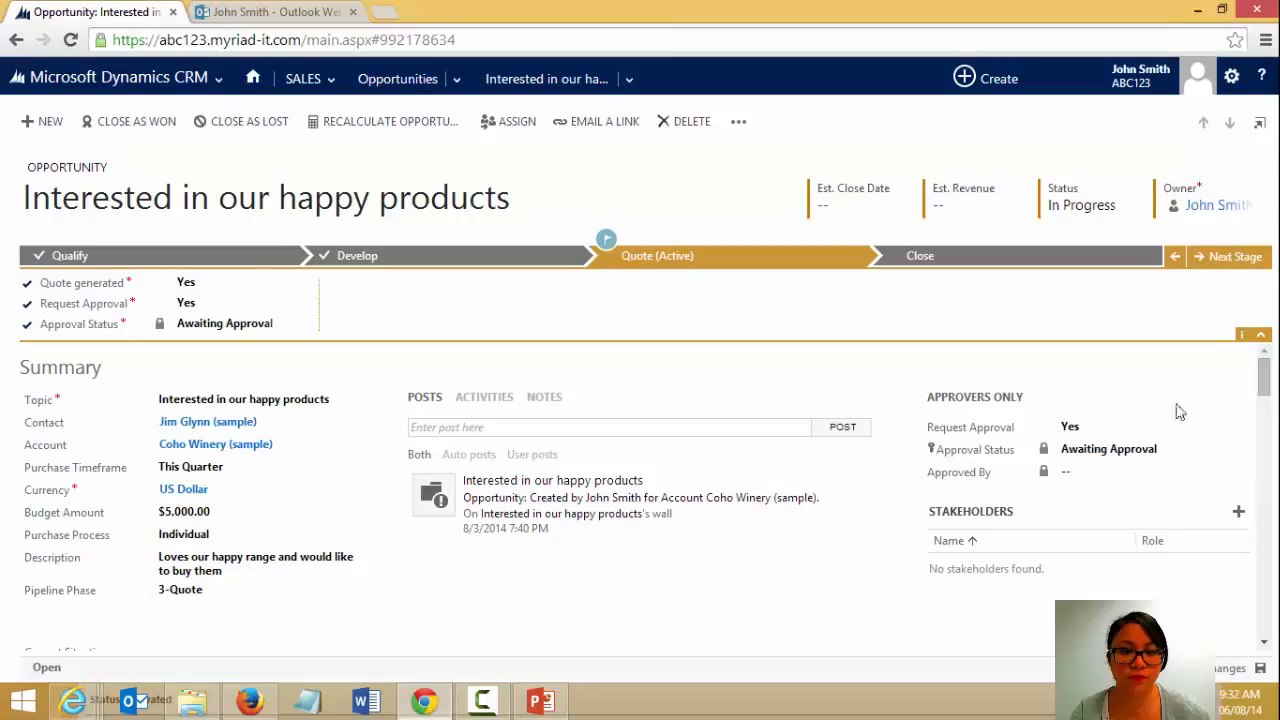
pyautogui.click(1176, 257)
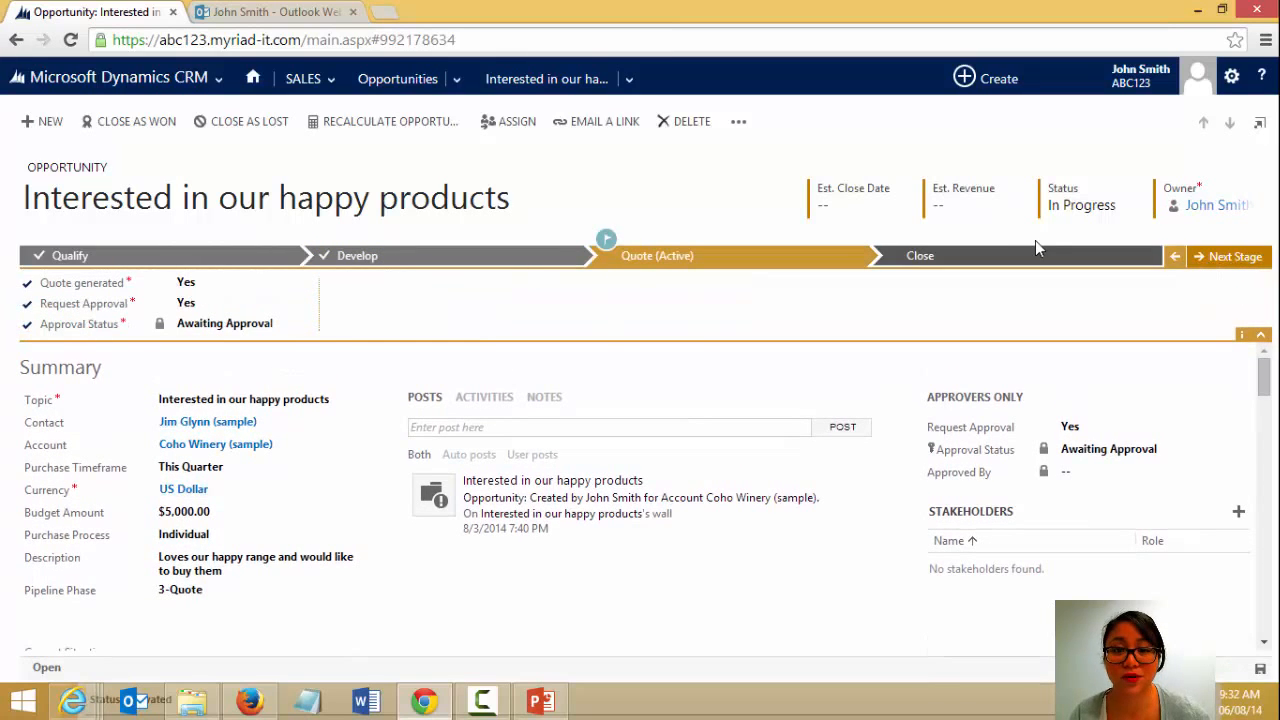
# Step: Check the opportunity owner's inbox in Chrome, and select the newest approval request e-mail in the approver's inbox in Firefox
pyautogui.click(234, 14)
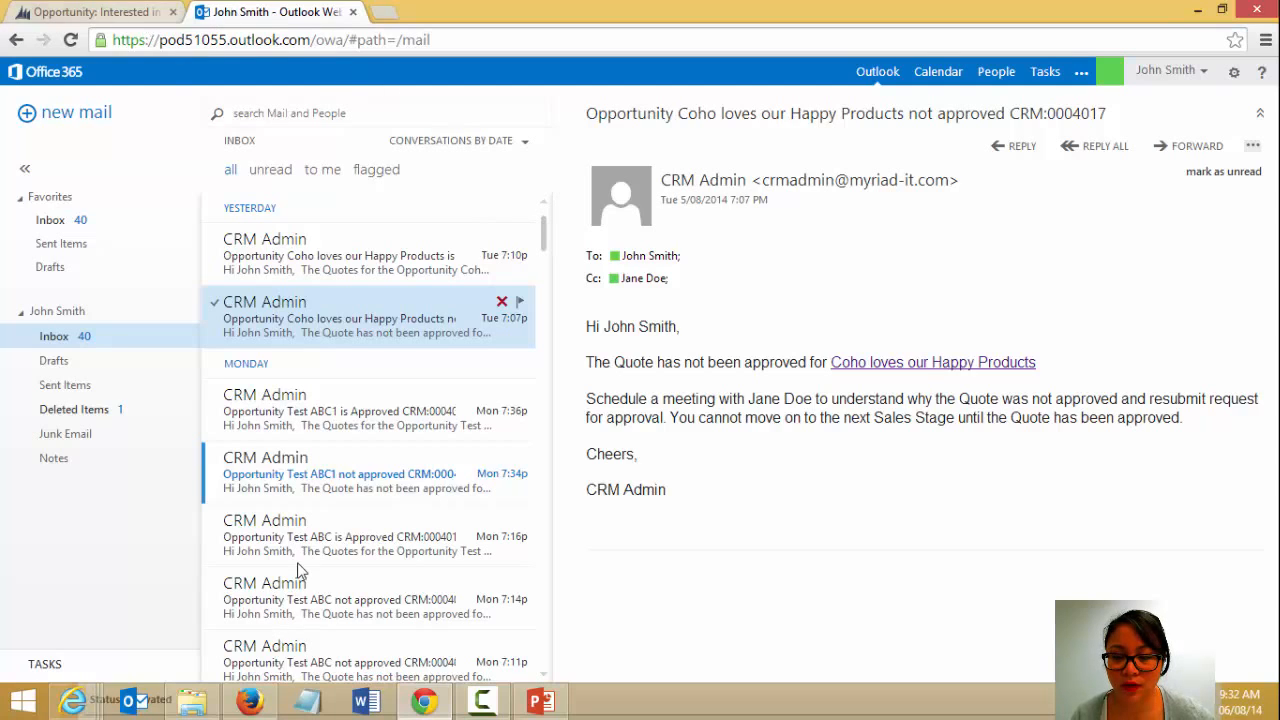
pyautogui.click(276, 704)
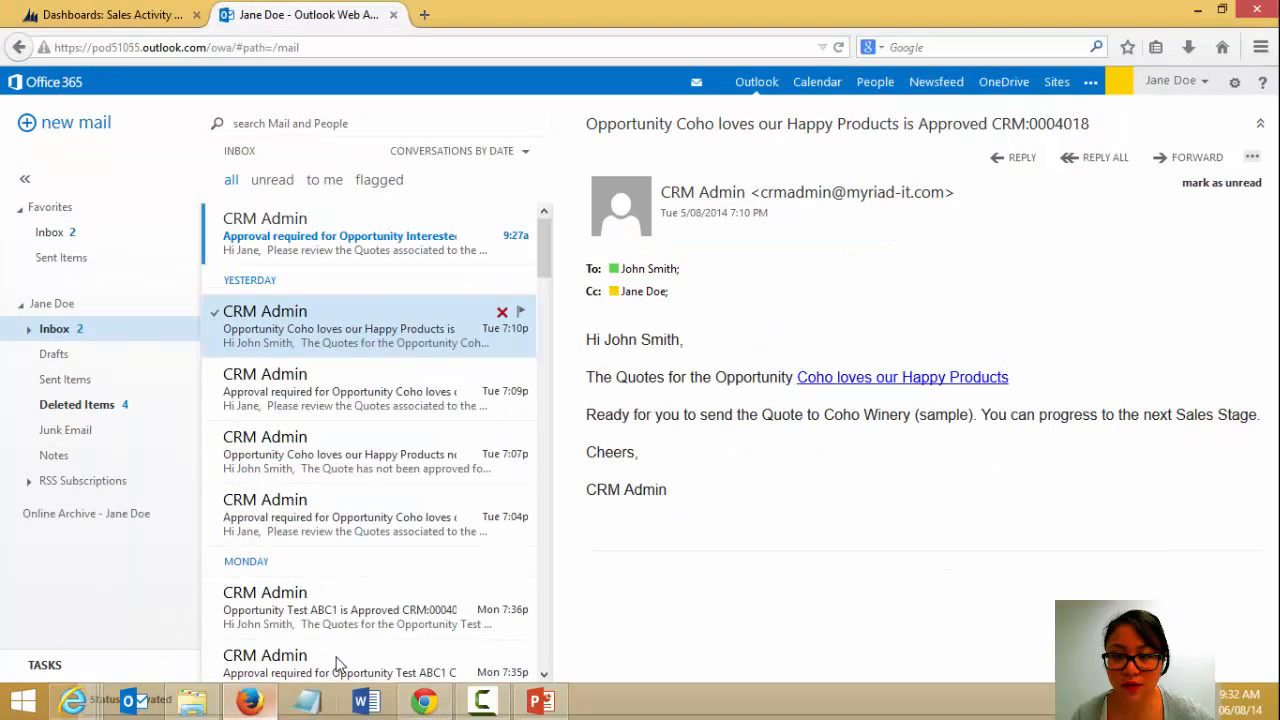
pyautogui.click(365, 250)
# Step: Check the opportunity's Approval Status in Chrome and return to the approver's inbox in Firefox
pyautogui.click(425, 702)
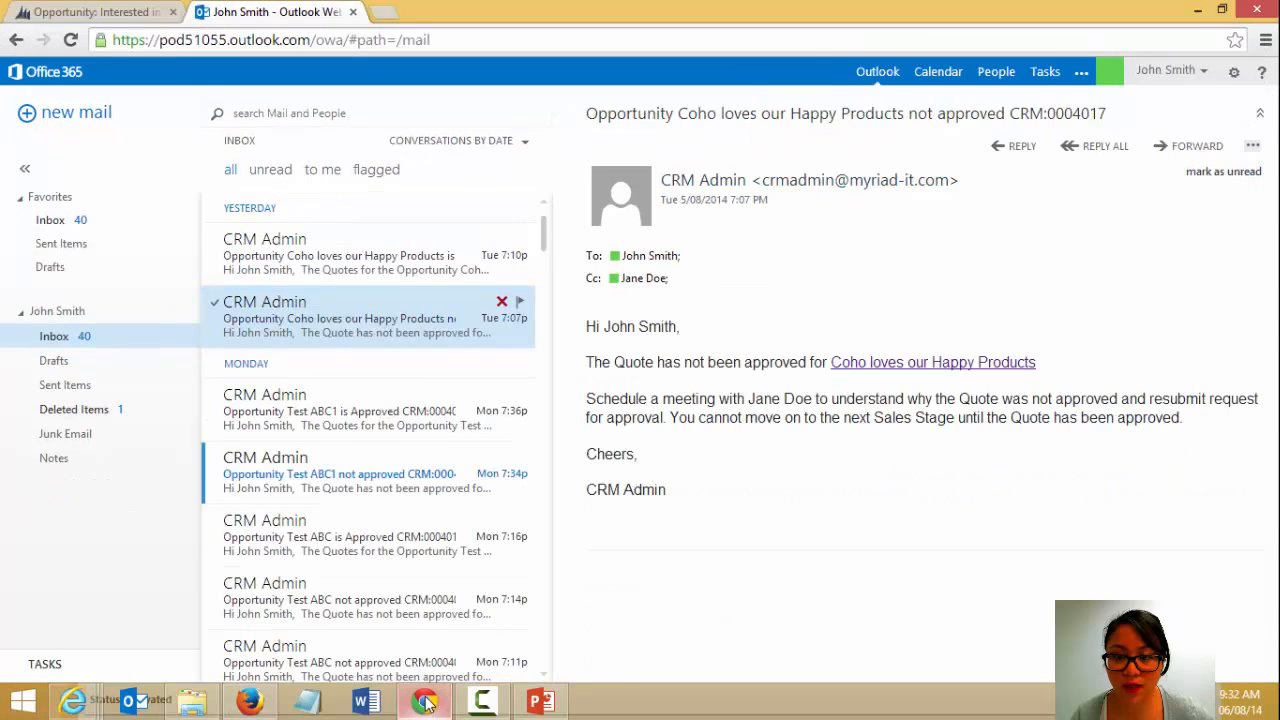
pyautogui.click(124, 14)
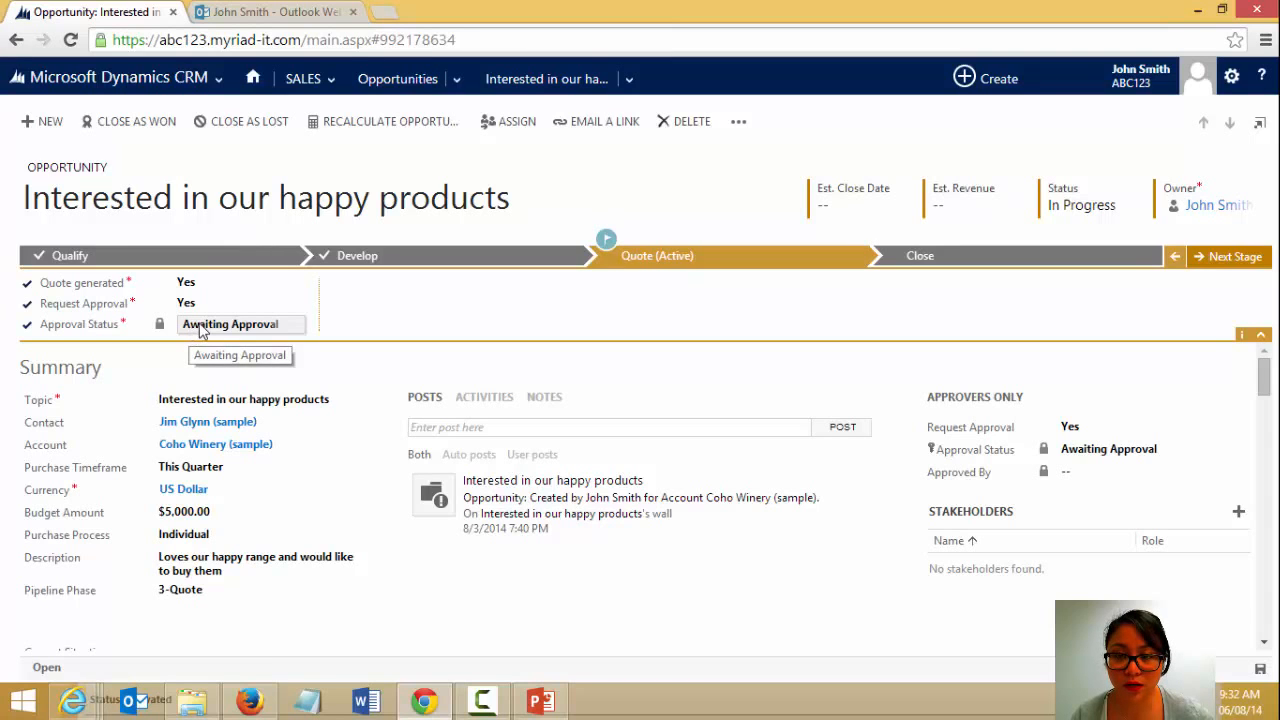
pyautogui.click(249, 700)
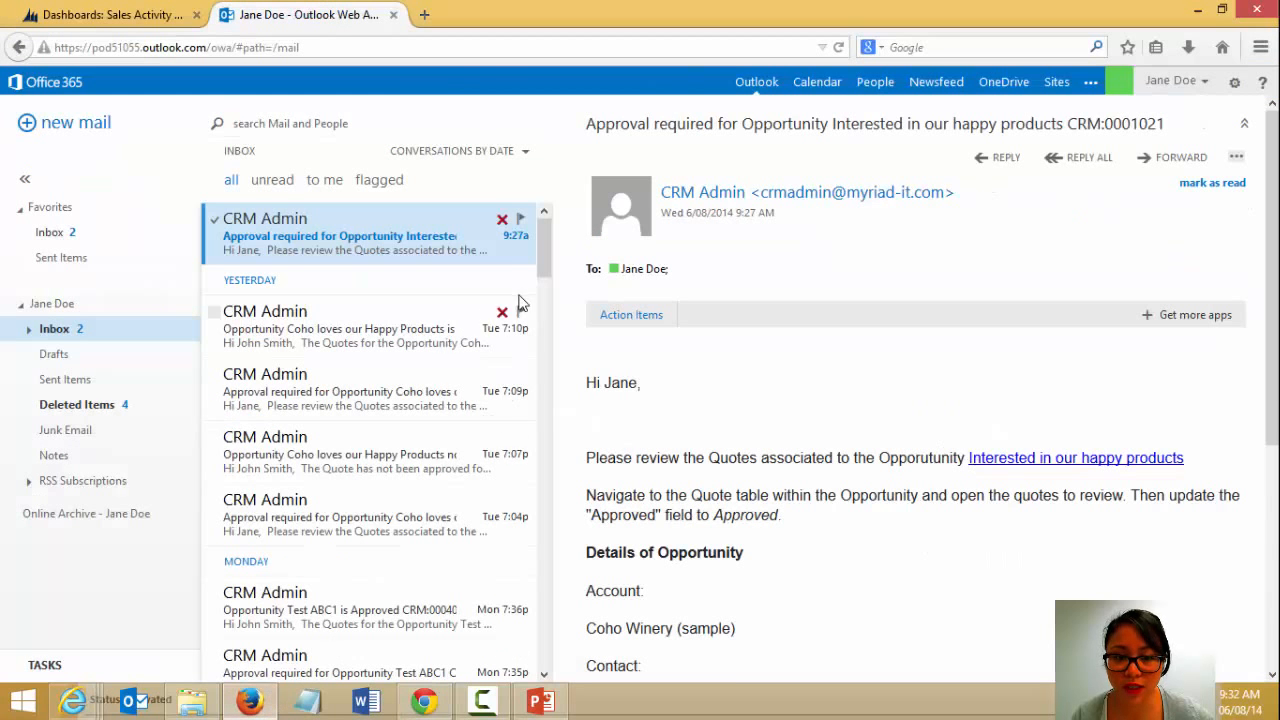
# Step: Read the approval request e-mail and open its linked opportunity, "Interested in our happy products"
pyautogui.scroll(-3, 760, 378)
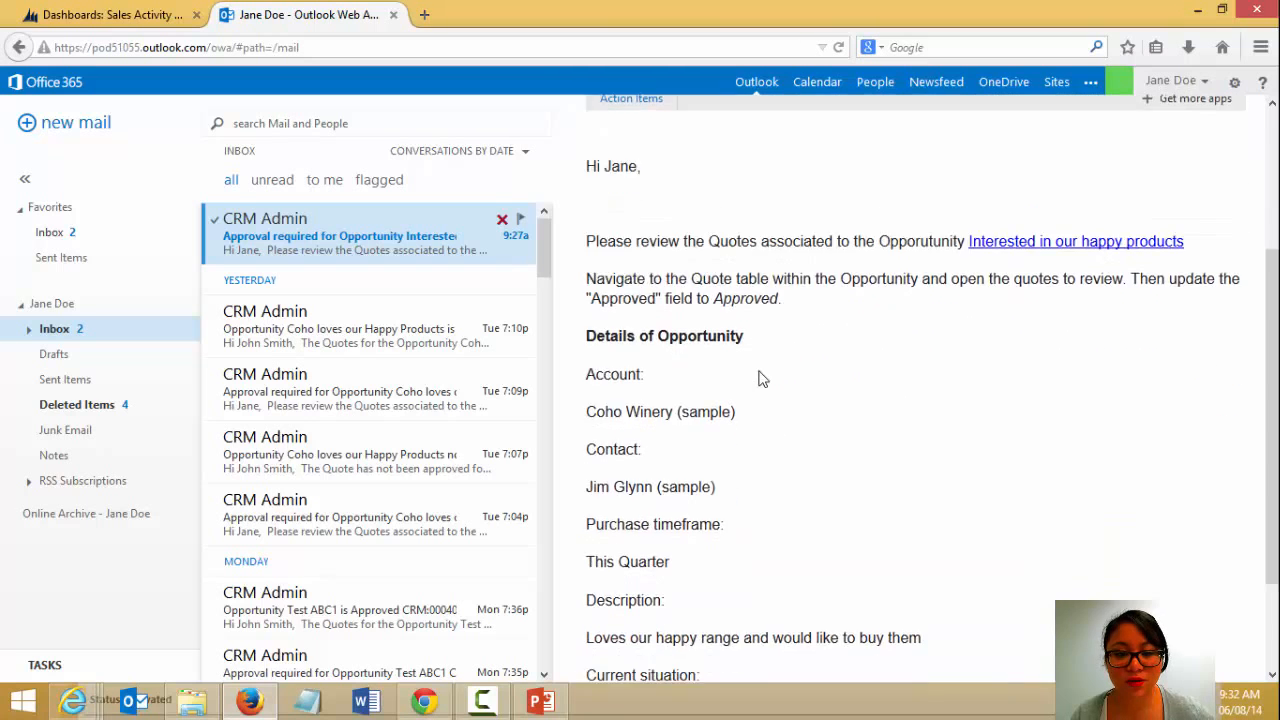
pyautogui.scroll(-2, 758, 376)
pyautogui.scroll(3, 766, 375)
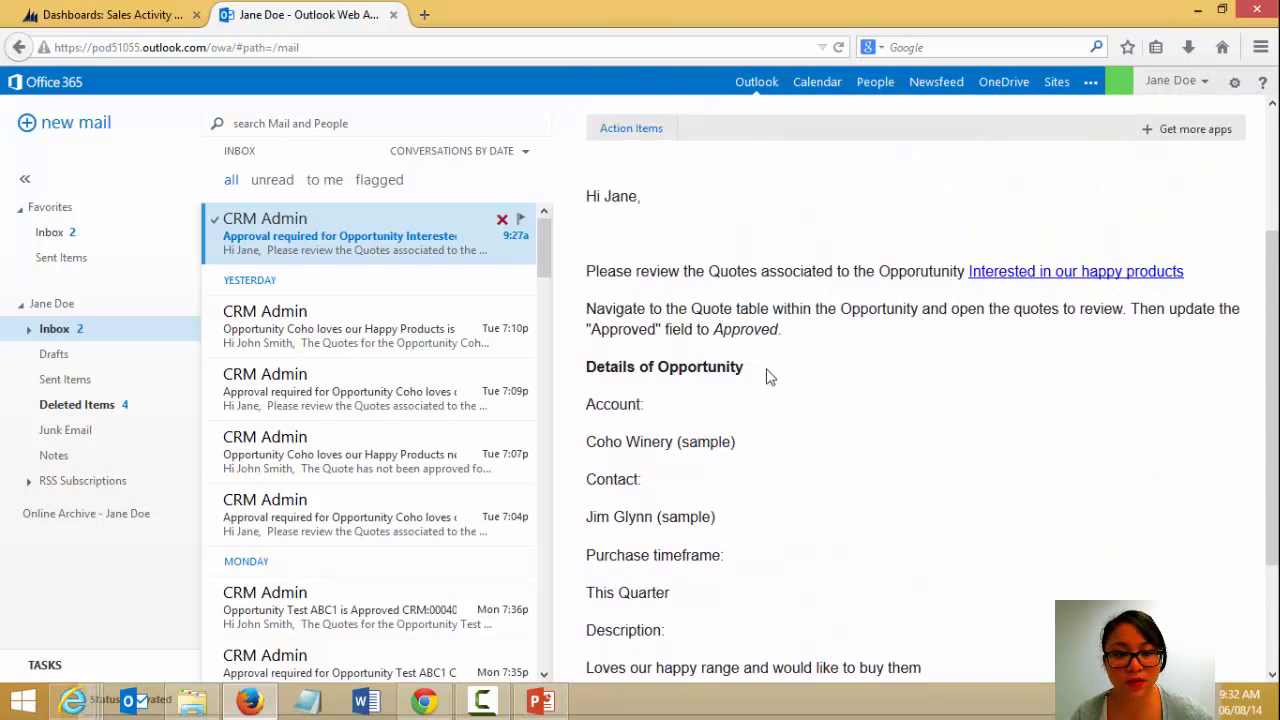
pyautogui.scroll(3, 770, 376)
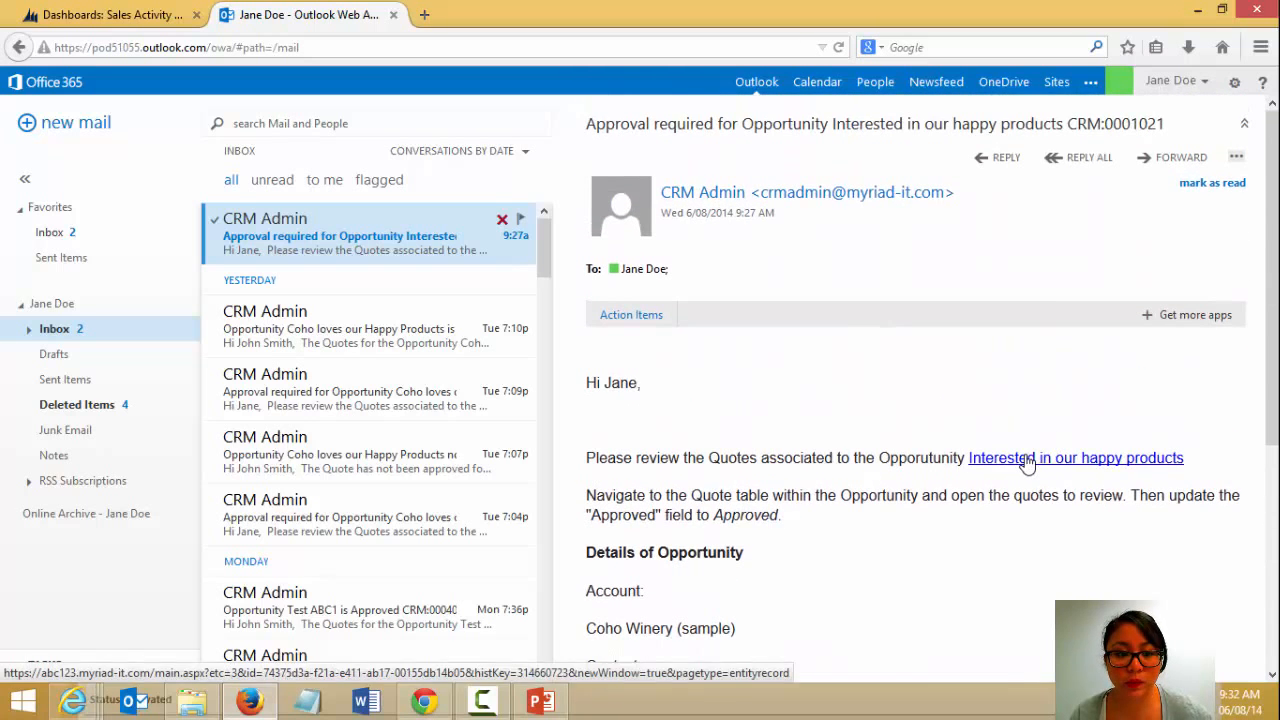
pyautogui.click(1027, 460)
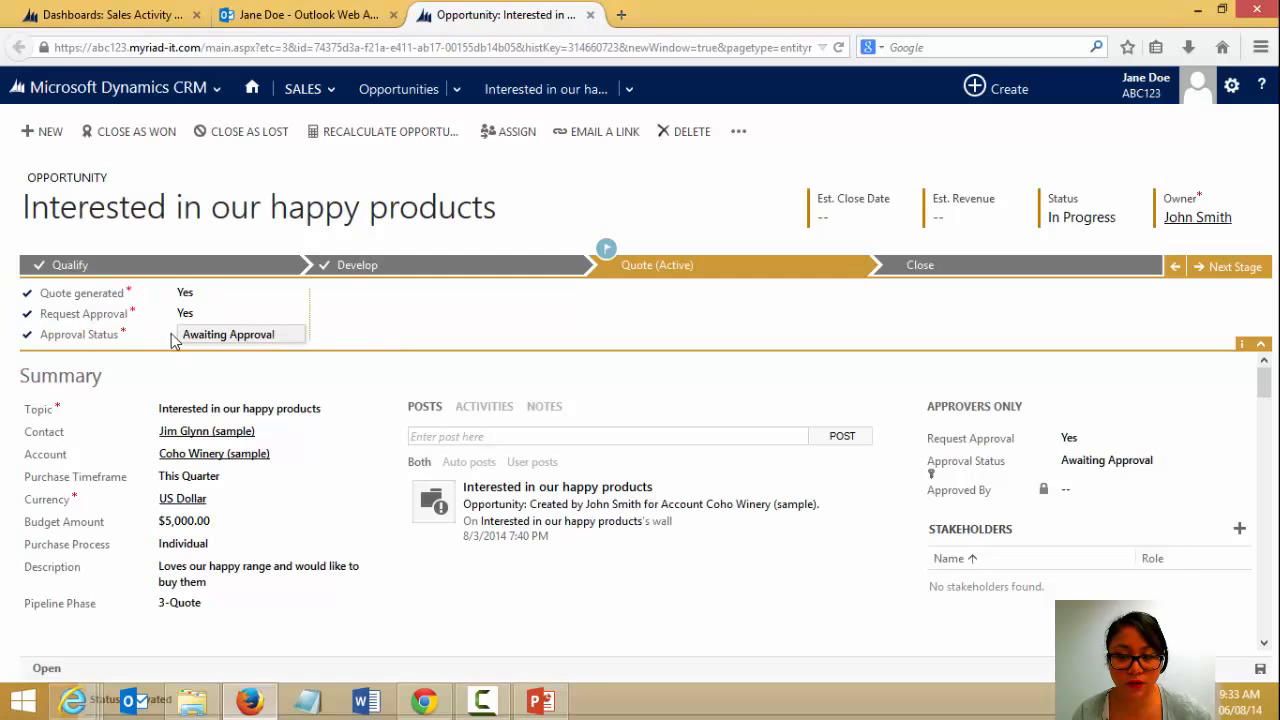
# Step: Compare the Approval Status field with the owner's view in Chrome, and set it to Not Approved in the approver's Firefox session
pyautogui.click(425, 702)
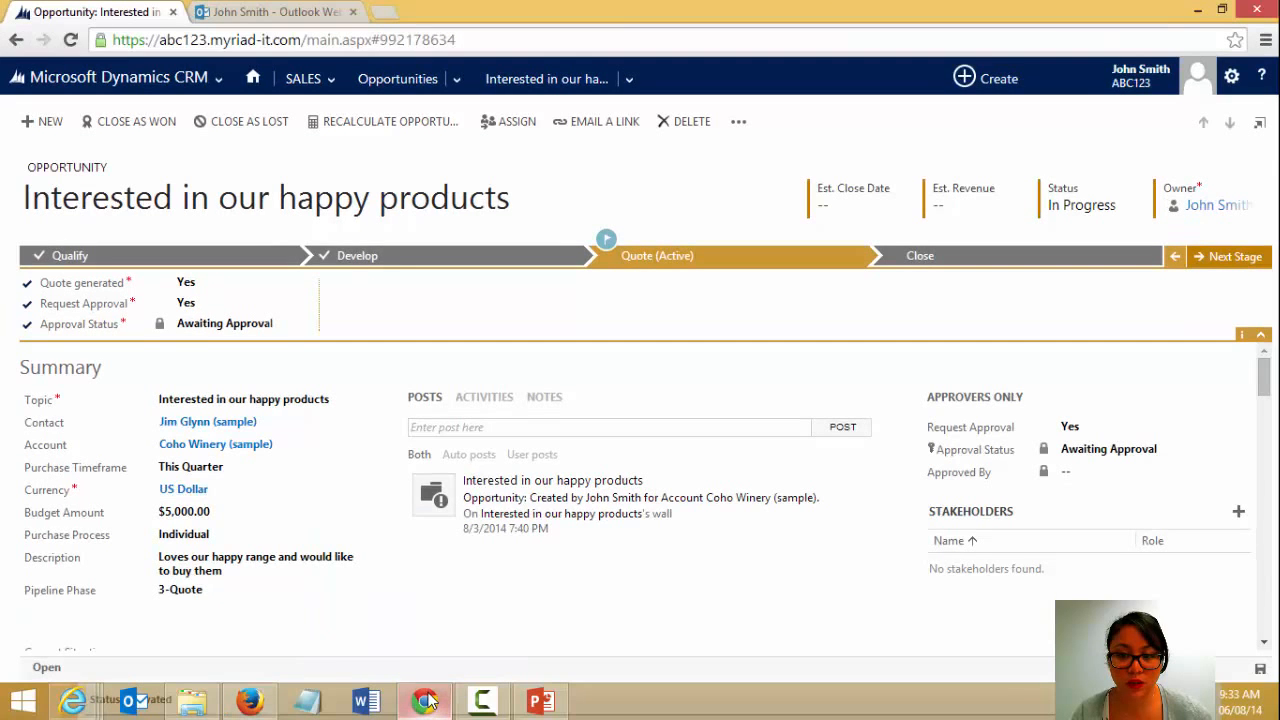
pyautogui.click(249, 703)
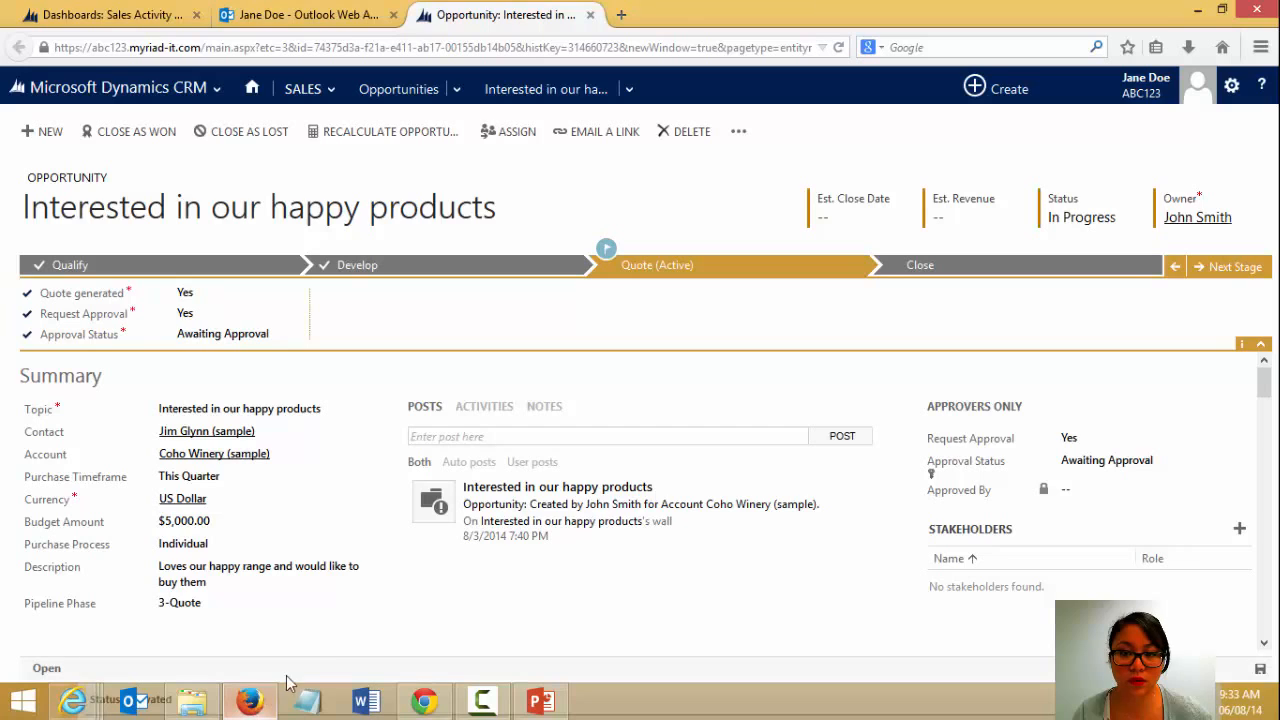
pyautogui.click(241, 336)
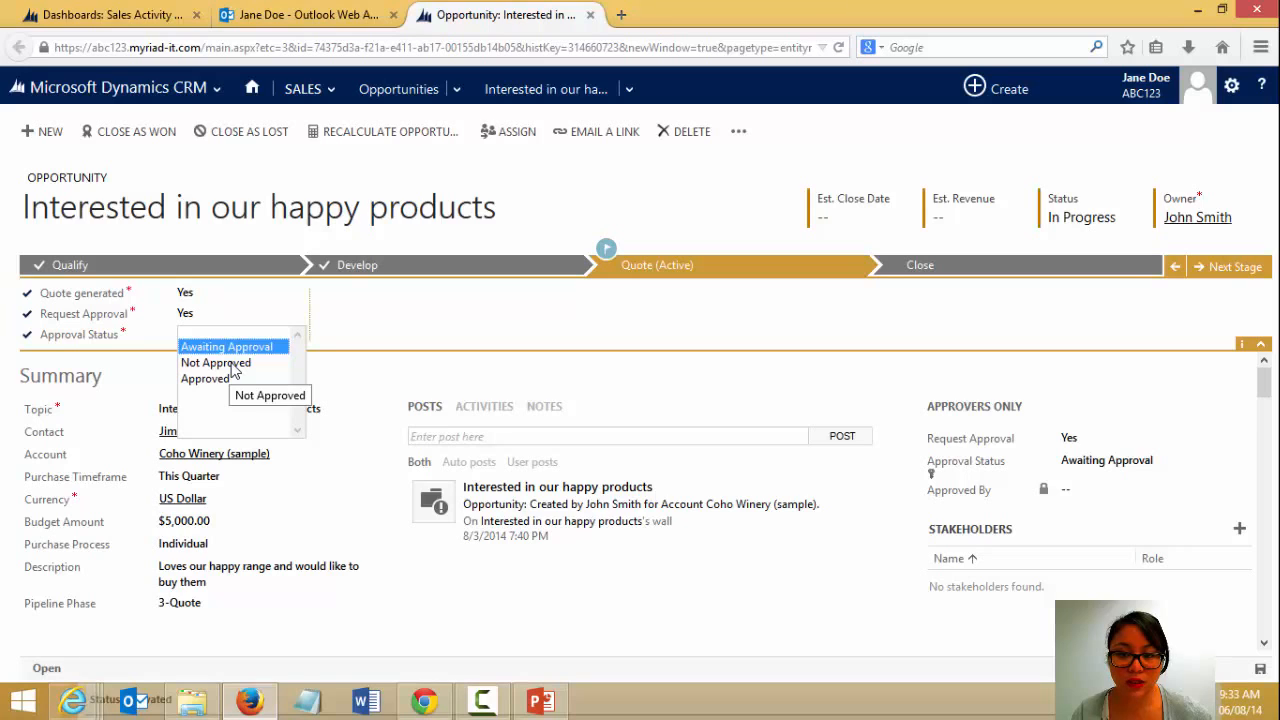
pyautogui.click(233, 363)
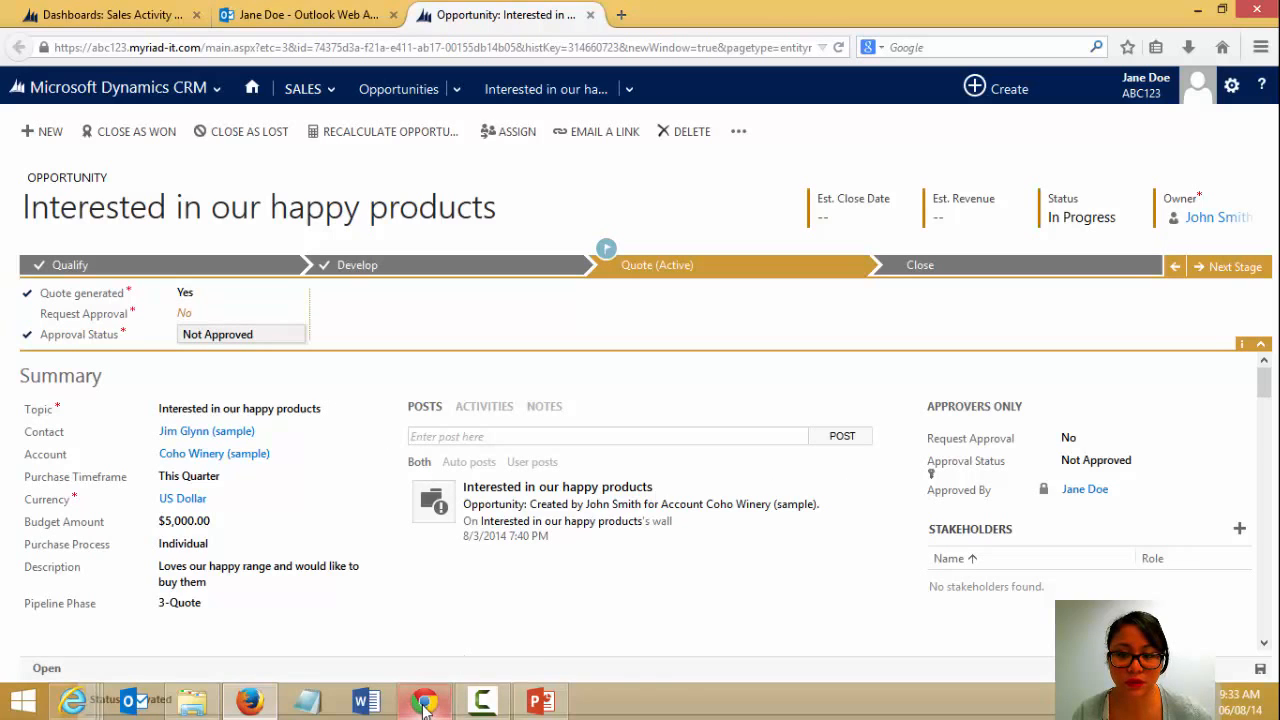
# Step: Switch to the ABC123 solution in Internet Explorer, open the Opportunity Approved workflow, and examine its "Otherwise, if" branch for unapproved opportunities
pyautogui.moveTo(424, 705)
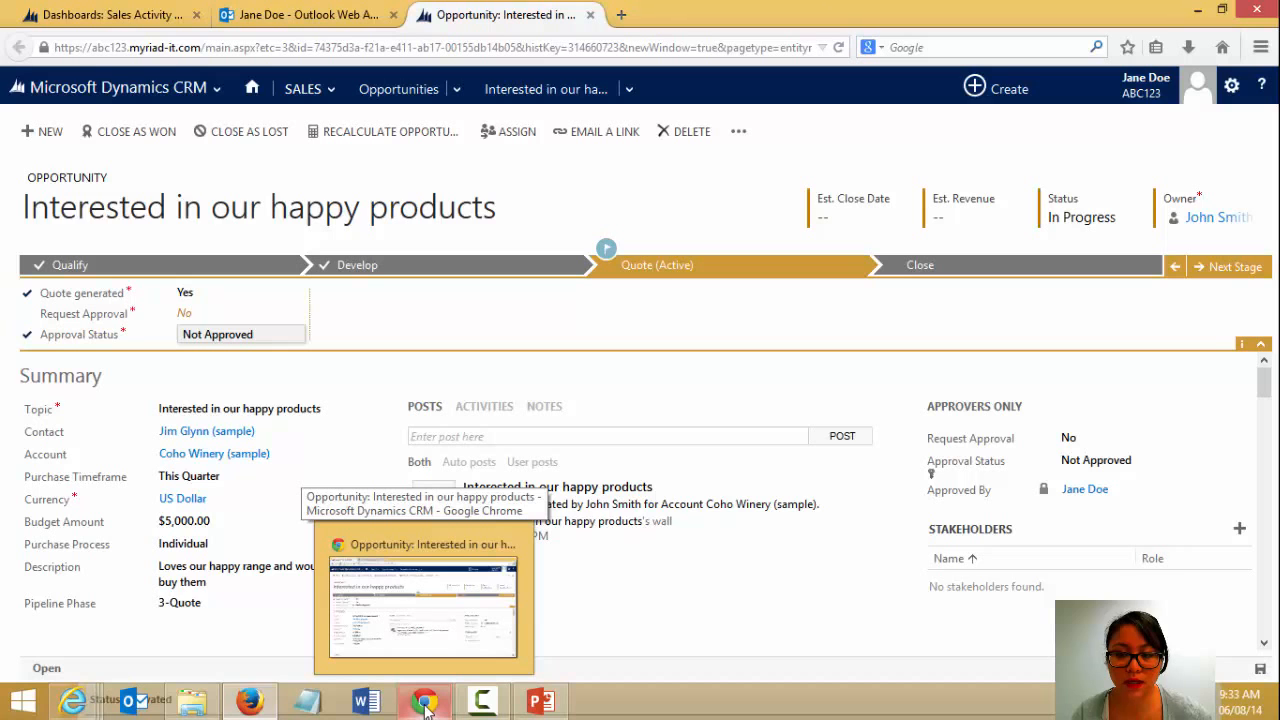
pyautogui.moveTo(72, 702)
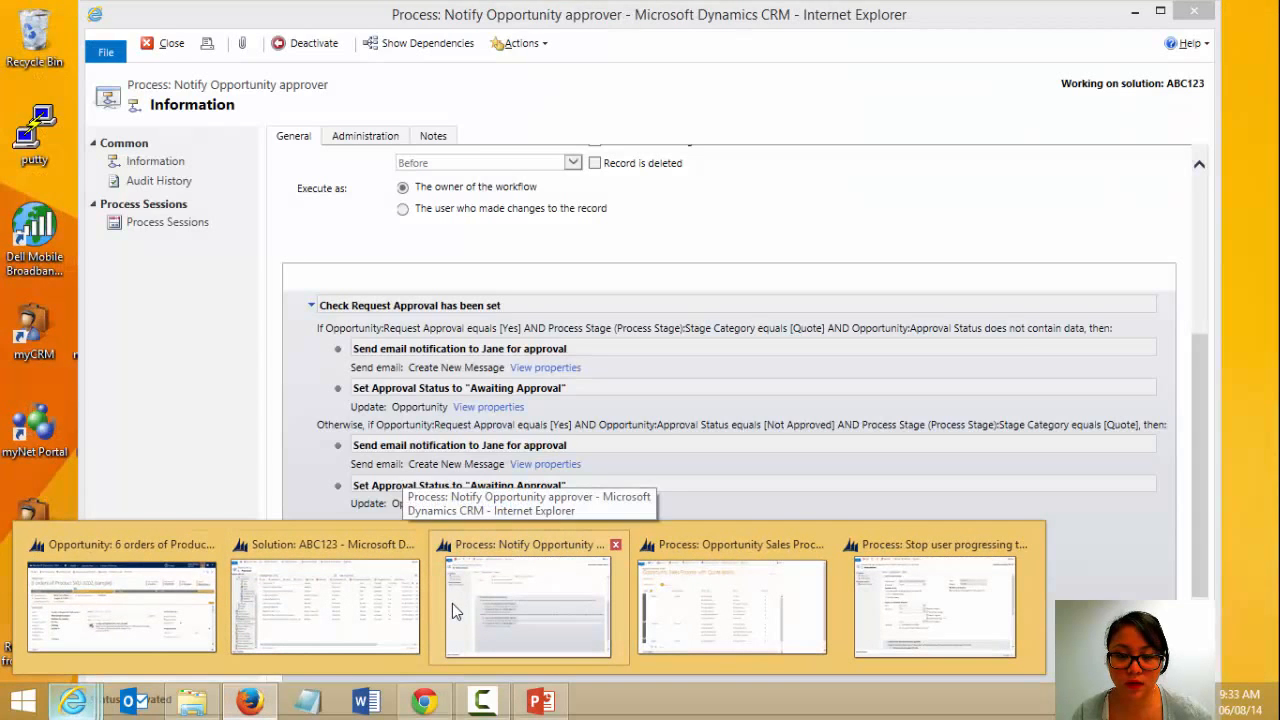
pyautogui.moveTo(398, 612)
pyautogui.moveTo(546, 608)
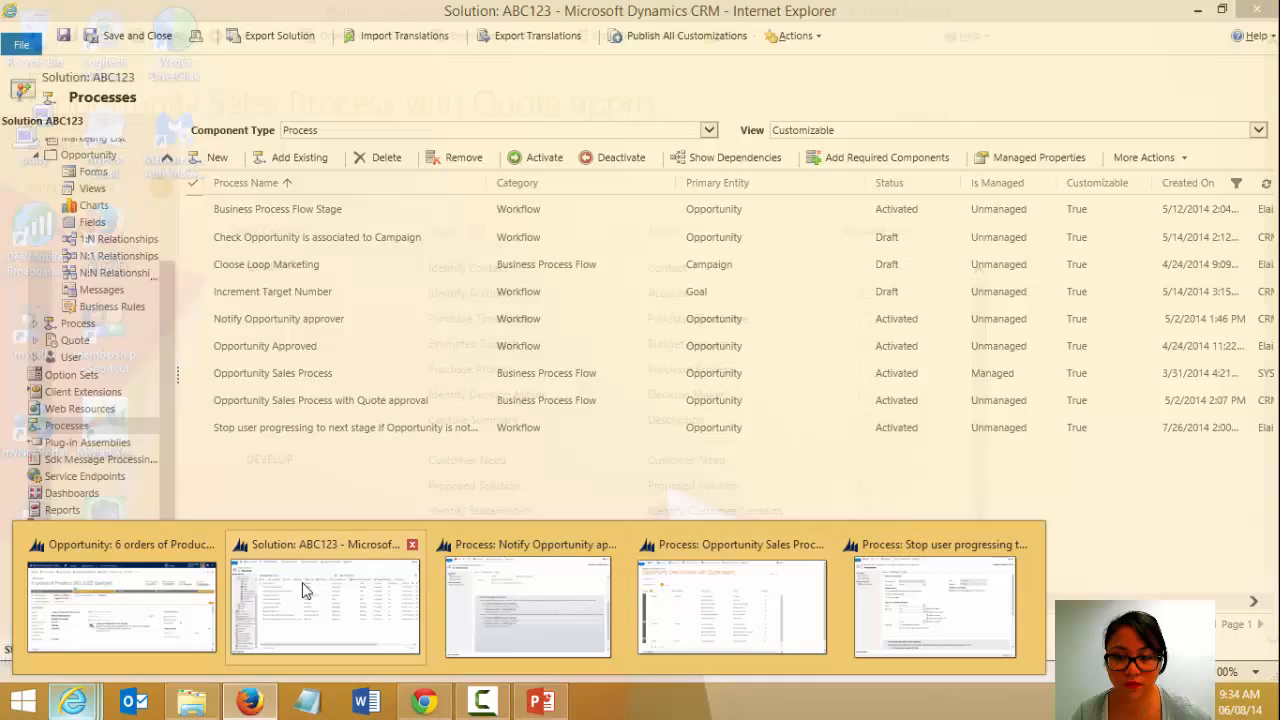
pyautogui.click(305, 590)
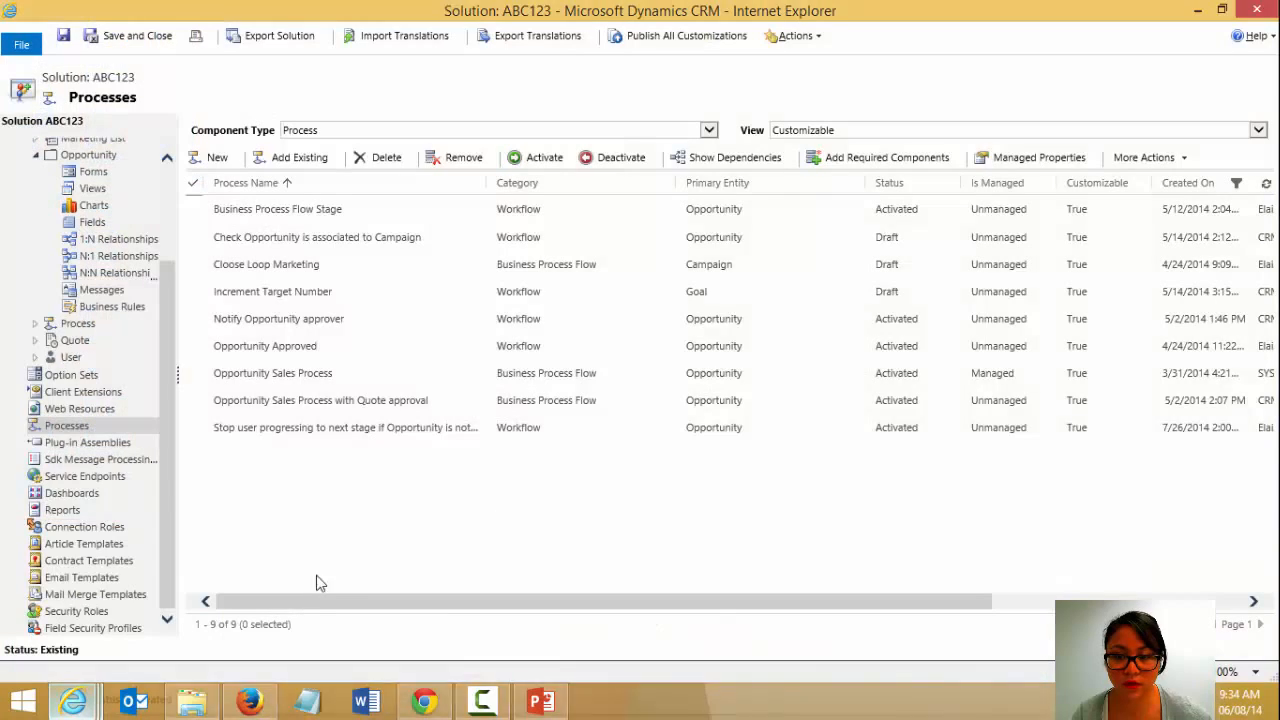
pyautogui.doubleClick(400, 352)
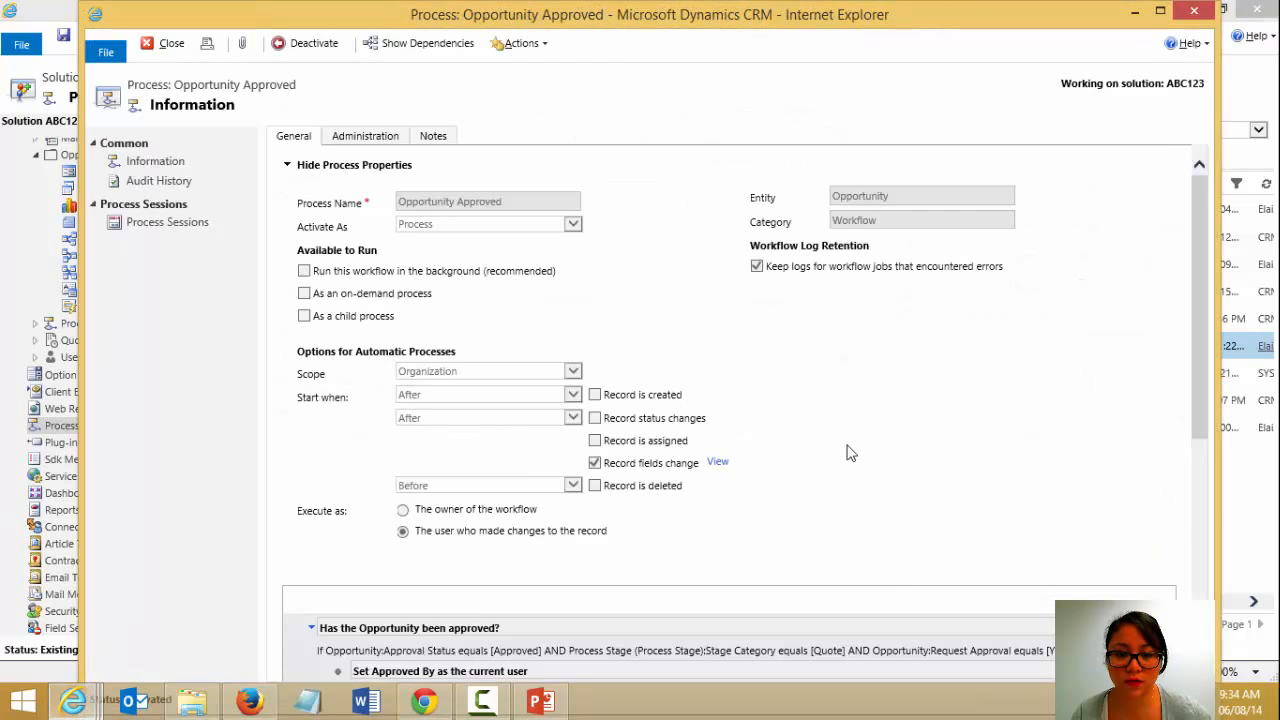
pyautogui.scroll(-5, 946, 446)
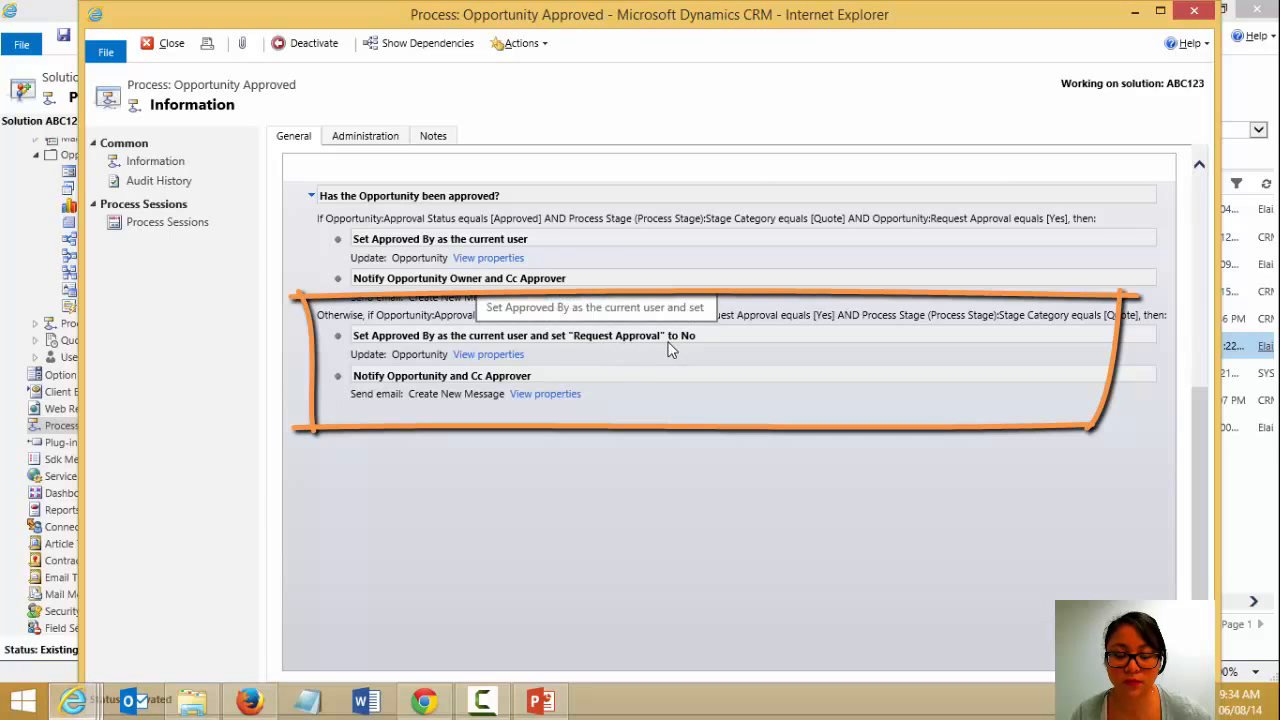
# Step: Open the opportunity linked in the new not-approved e-mail in the owner's Chrome inbox, and set Request Approval to Yes
pyautogui.click(424, 700)
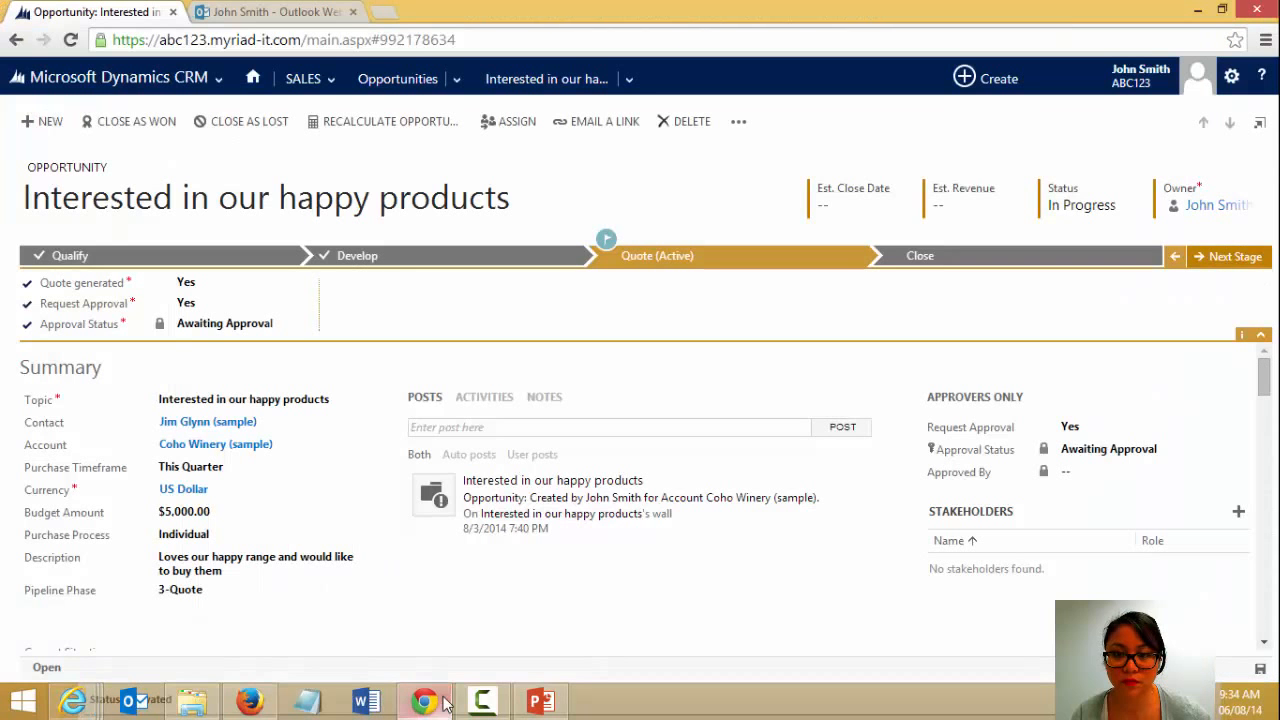
pyautogui.click(288, 12)
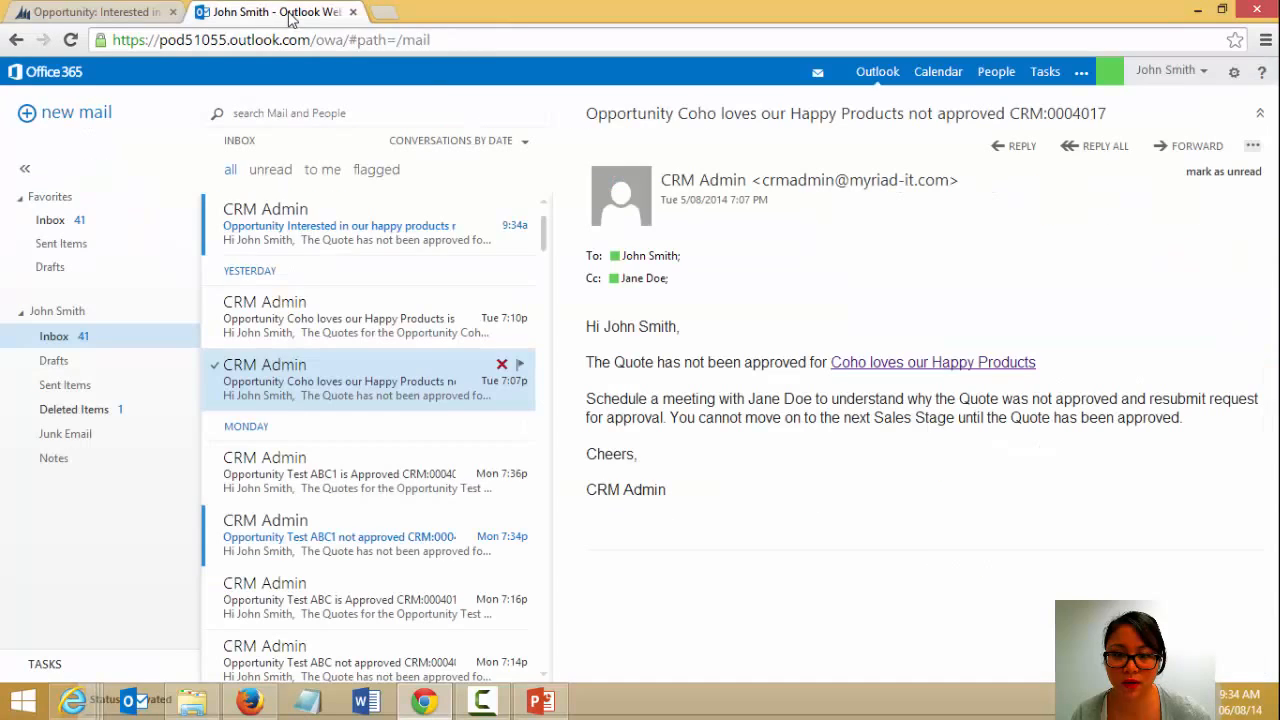
pyautogui.click(408, 236)
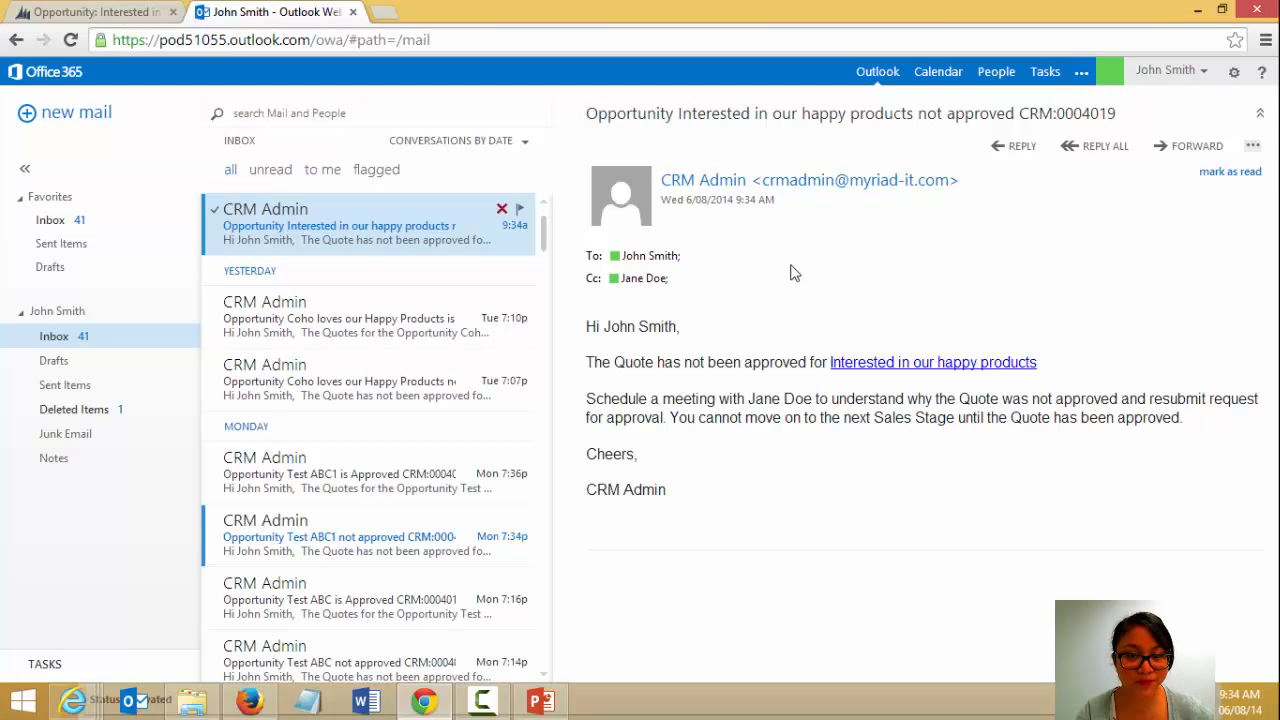
pyautogui.click(858, 364)
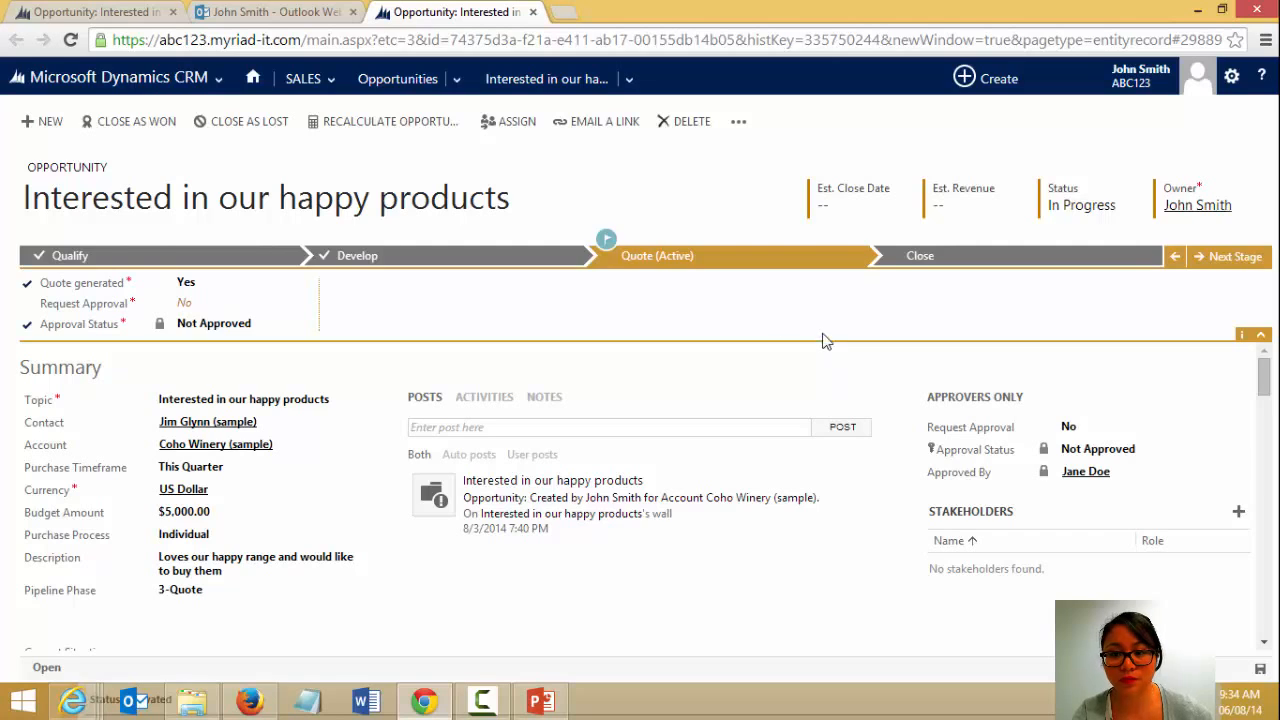
pyautogui.click(220, 311)
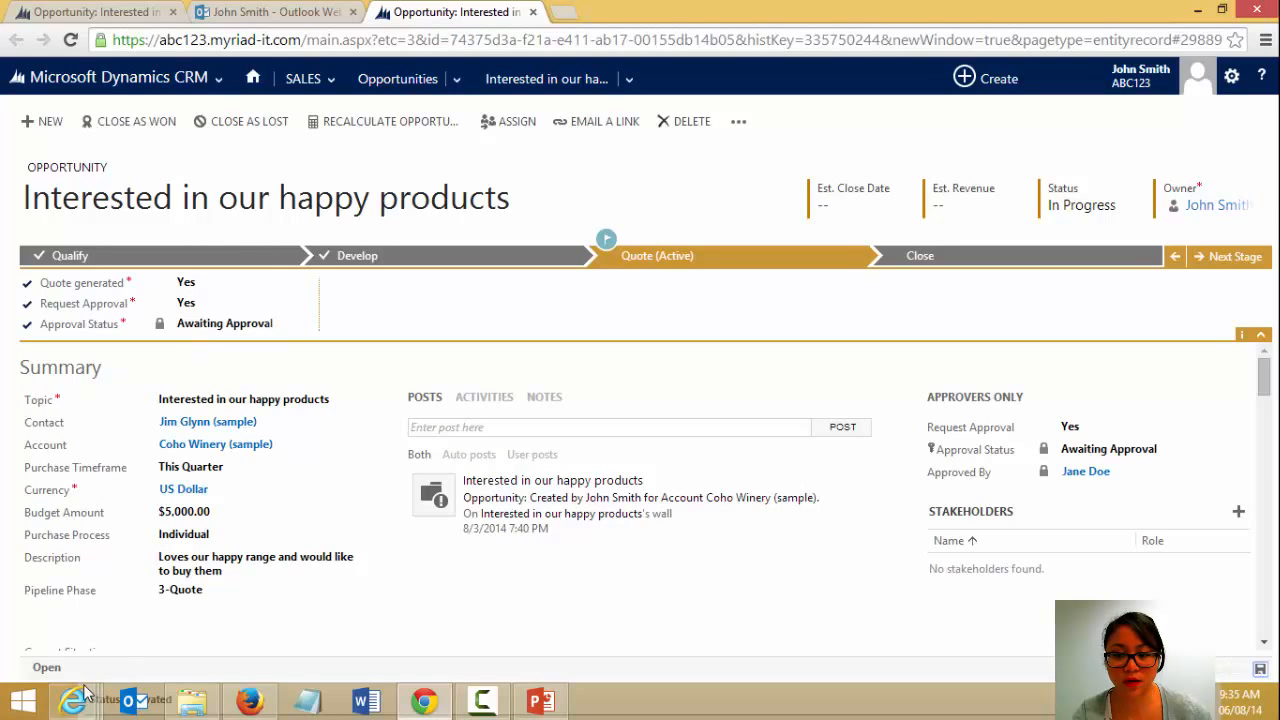
# Step: Switch to the Notify Opportunity approver workflow in Internet Explorer and examine its "Otherwise, if" branch for resubmitted approval requests
pyautogui.moveTo(86, 697)
pyautogui.moveTo(267, 647)
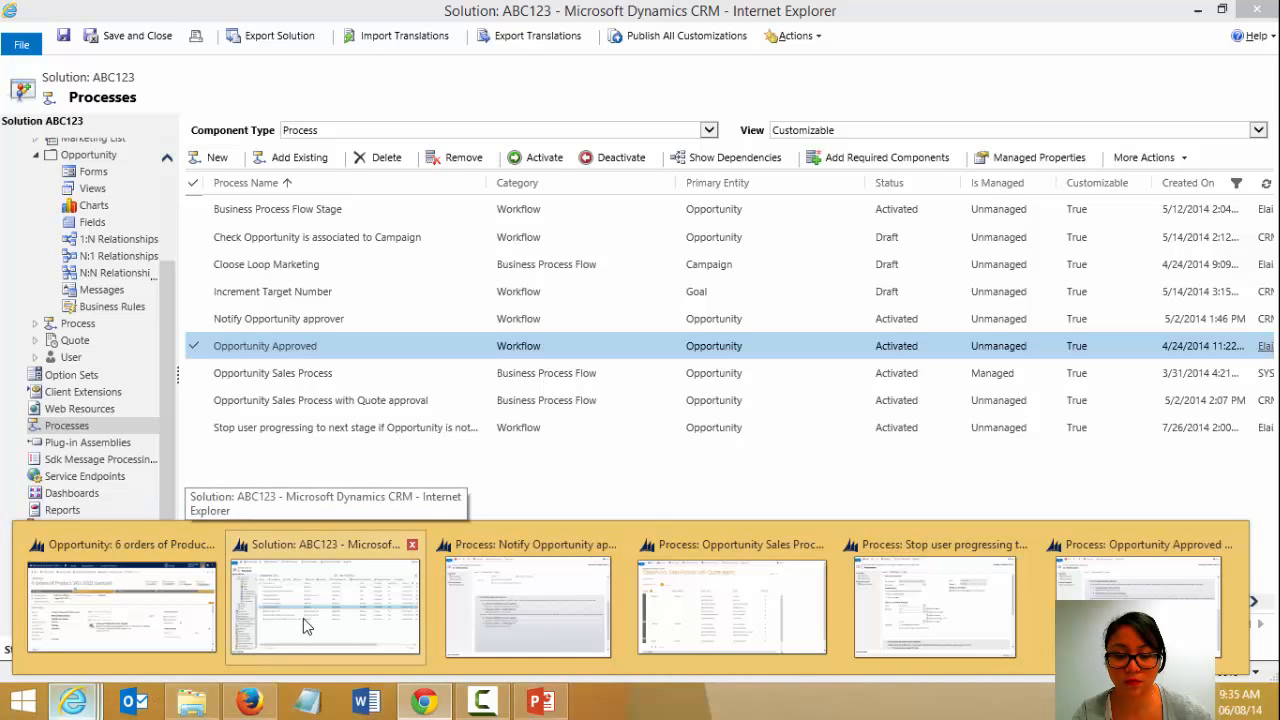
pyautogui.moveTo(488, 600)
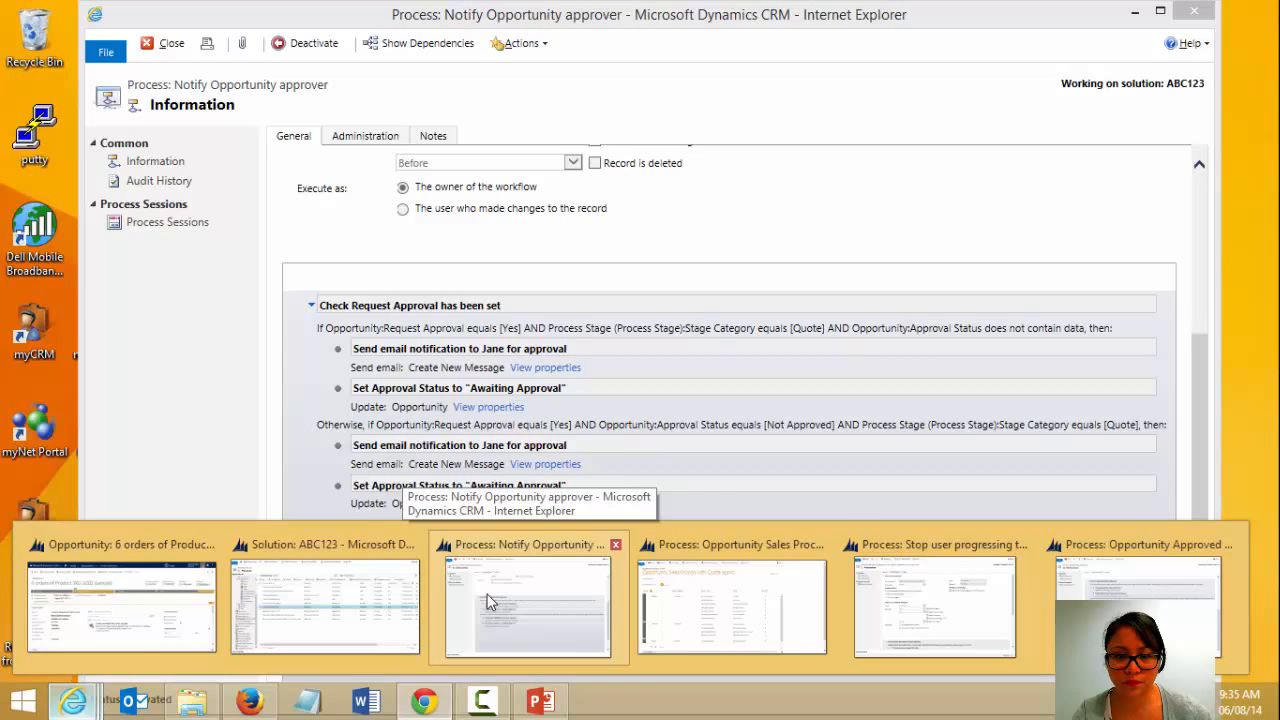
pyautogui.click(488, 600)
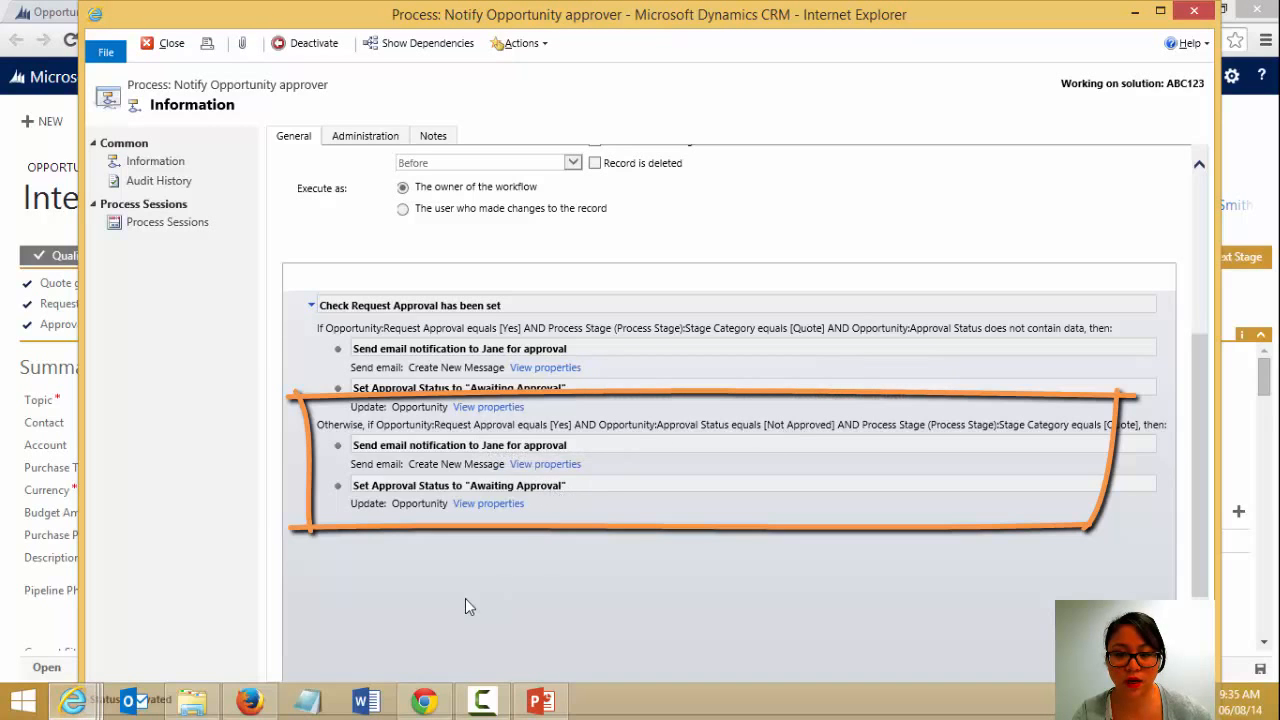
# Step: Open the opportunity linked in the newest approval-required e-mail in the approver's Firefox inbox, set Approval Status to Approved, and save it
pyautogui.click(268, 708)
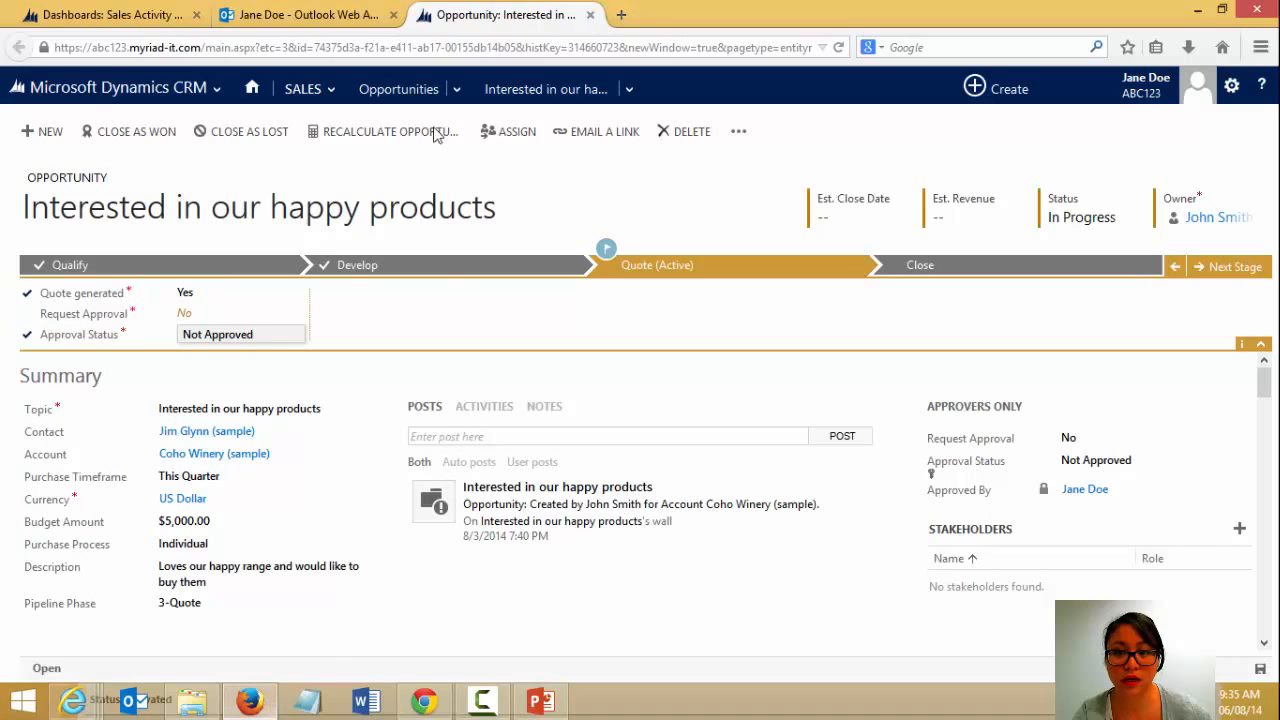
pyautogui.click(316, 20)
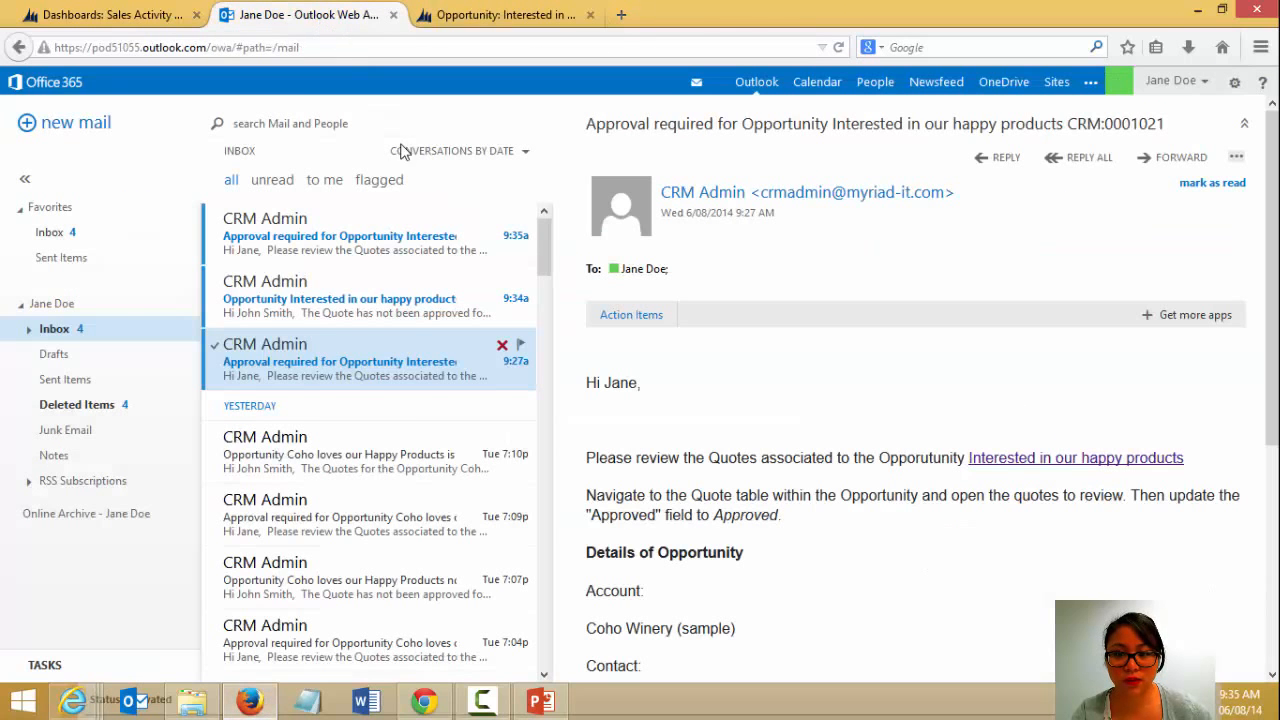
pyautogui.click(435, 252)
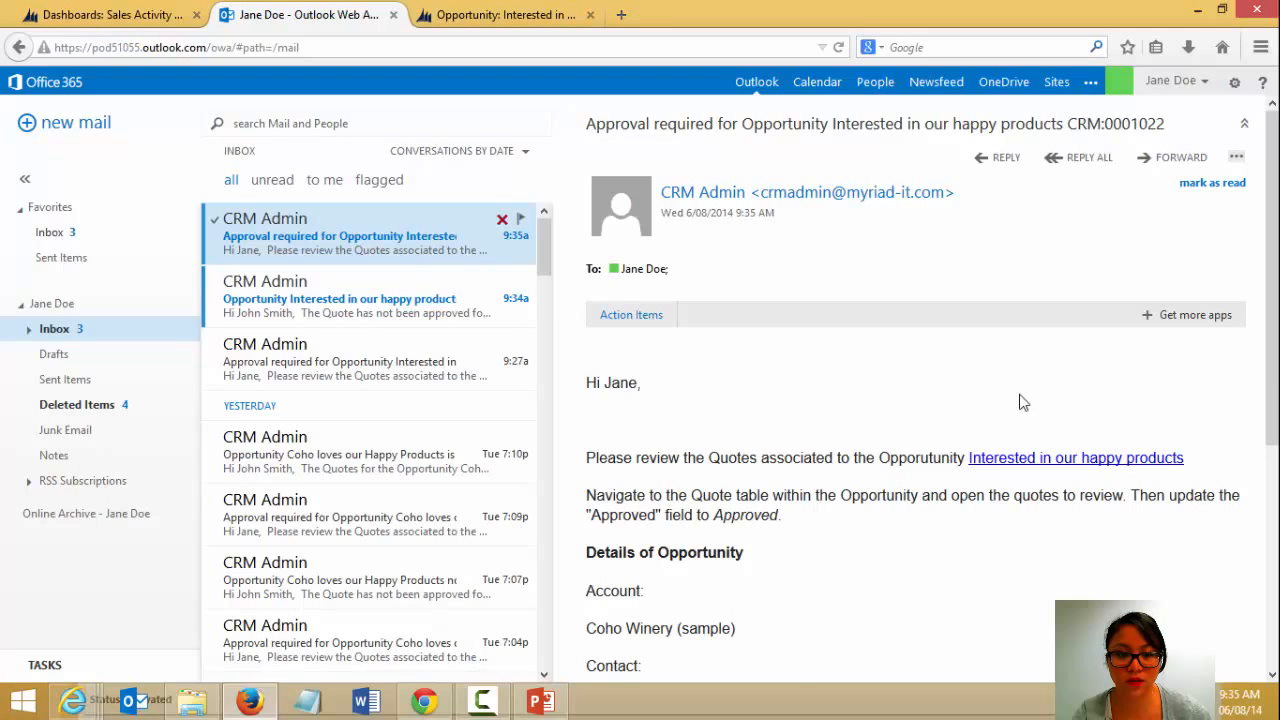
pyautogui.click(1035, 463)
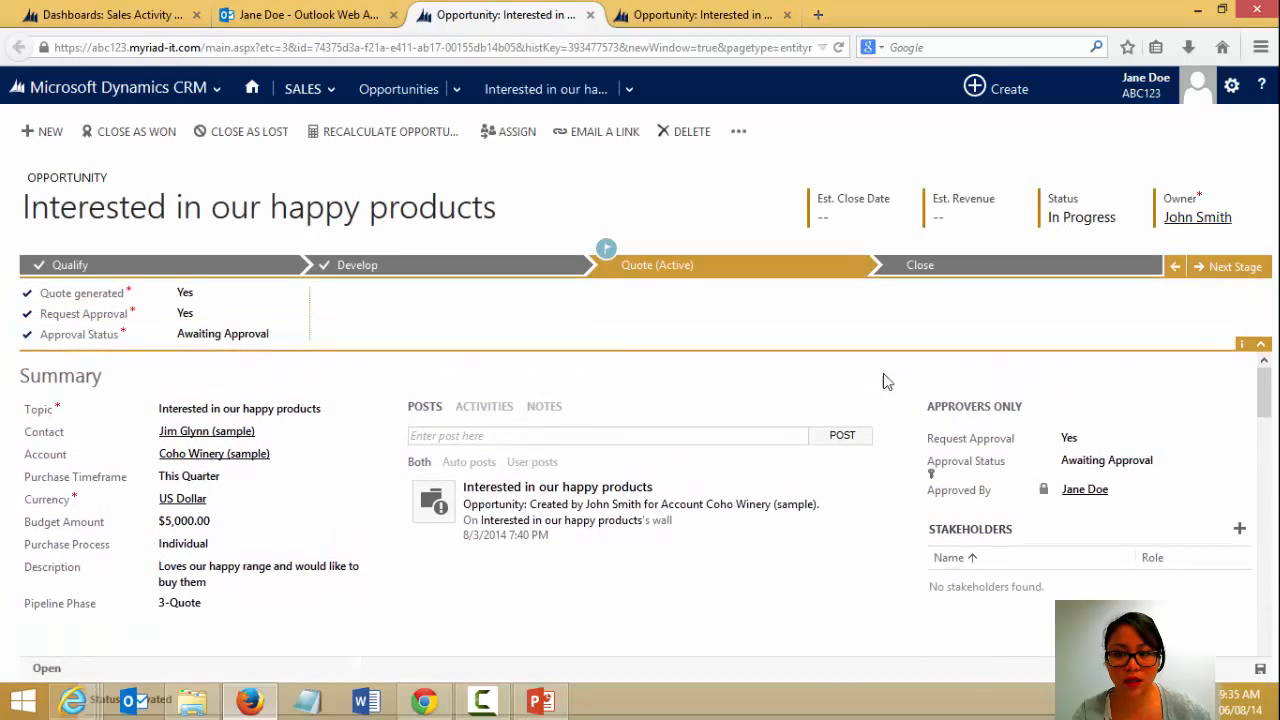
pyautogui.click(283, 334)
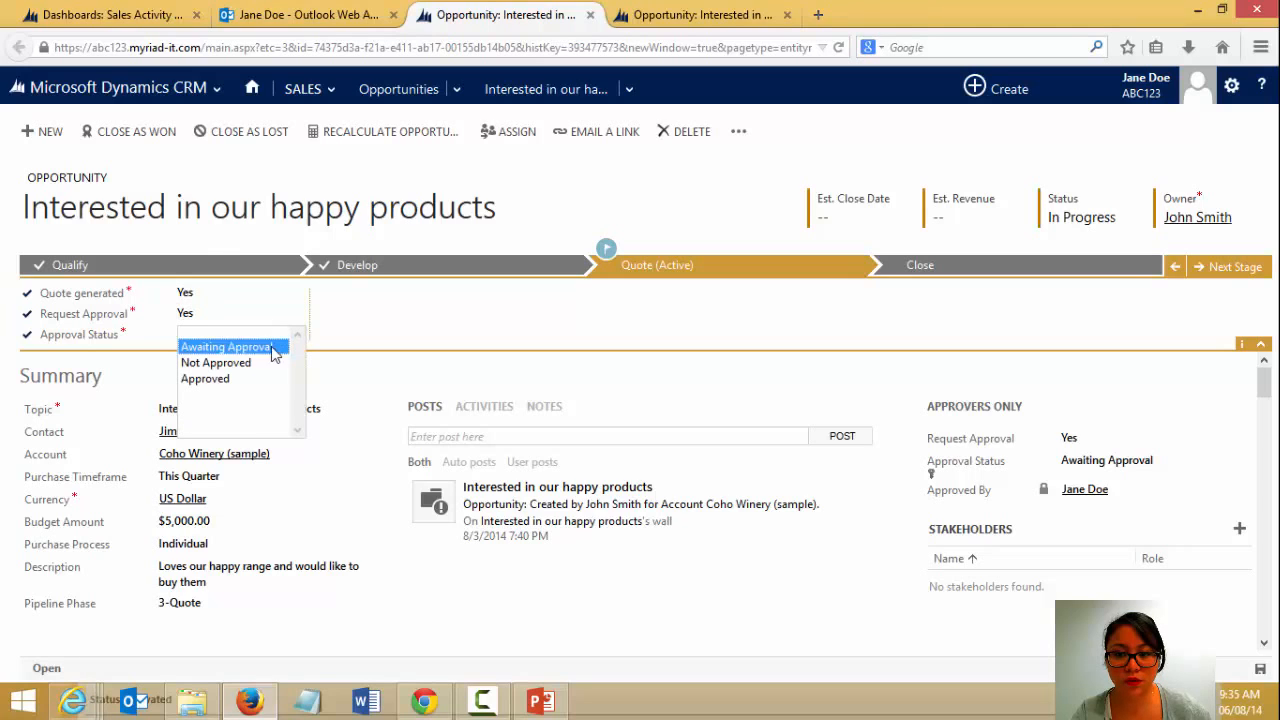
pyautogui.click(250, 380)
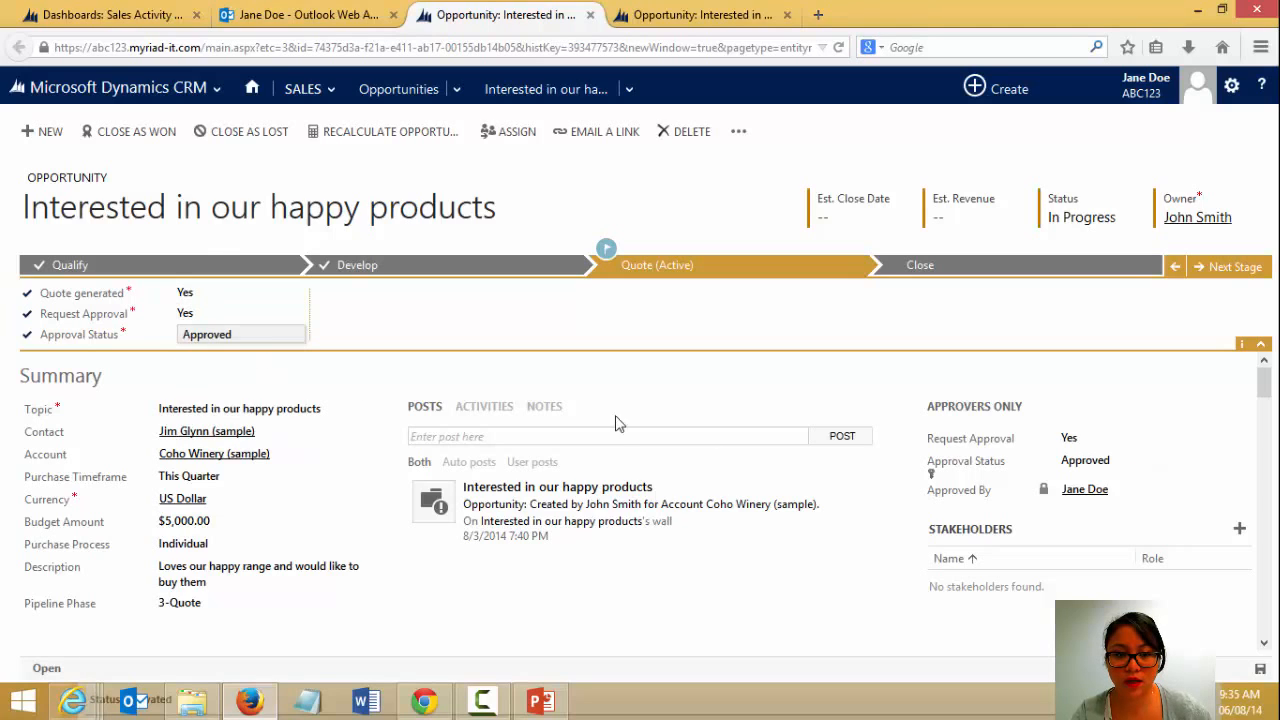
pyautogui.click(1259, 670)
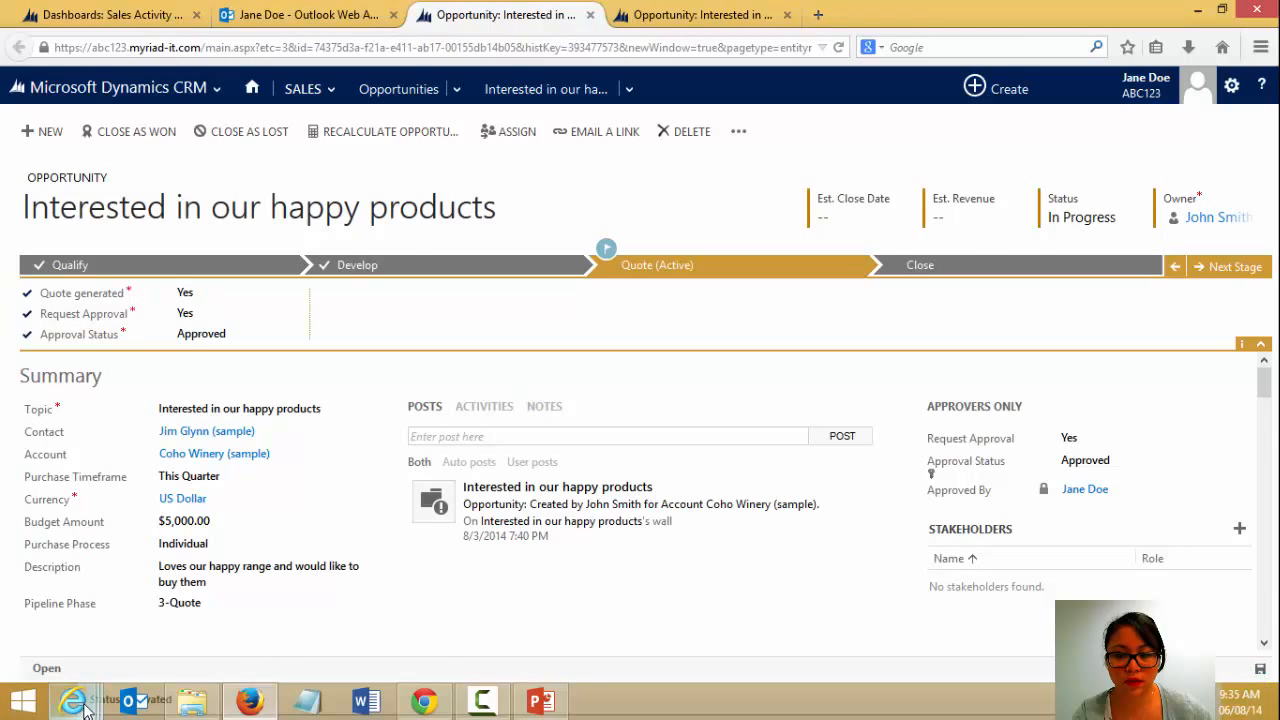
# Step: Switch to the Opportunity Approved workflow in Internet Explorer and examine its "If" branch for approved opportunities
pyautogui.moveTo(86, 708)
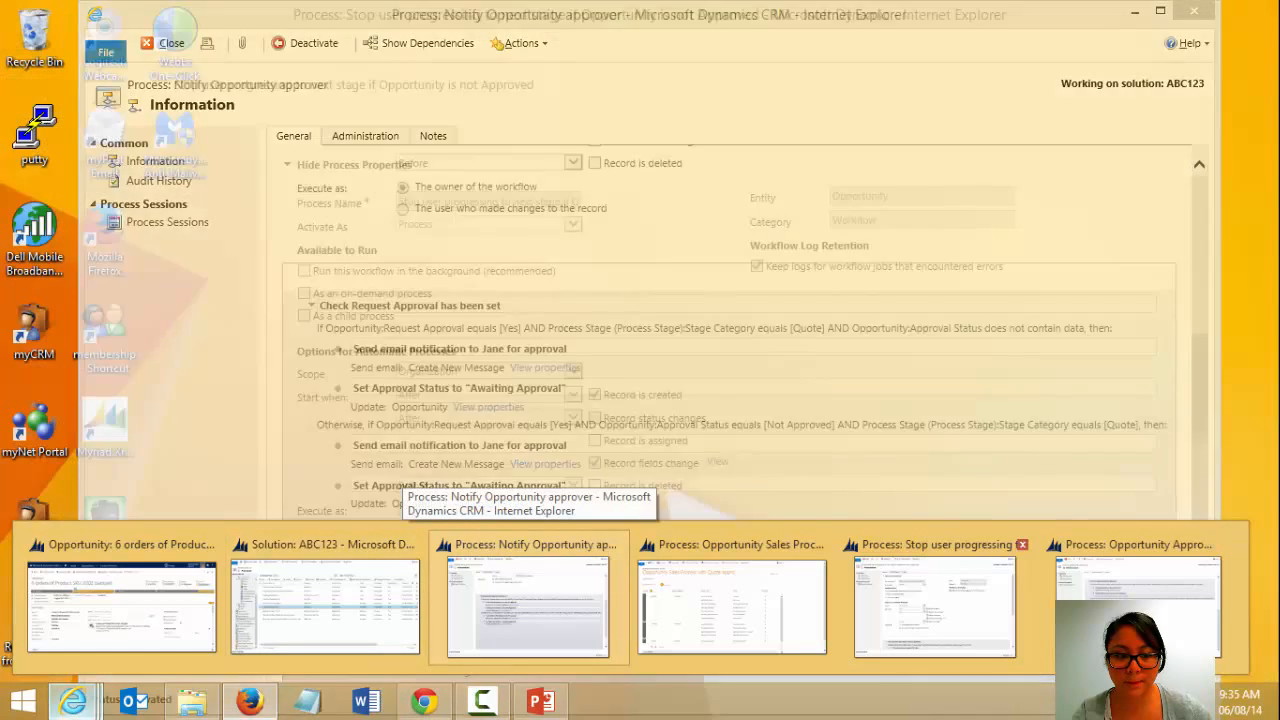
pyautogui.scroll(1, 703, 363)
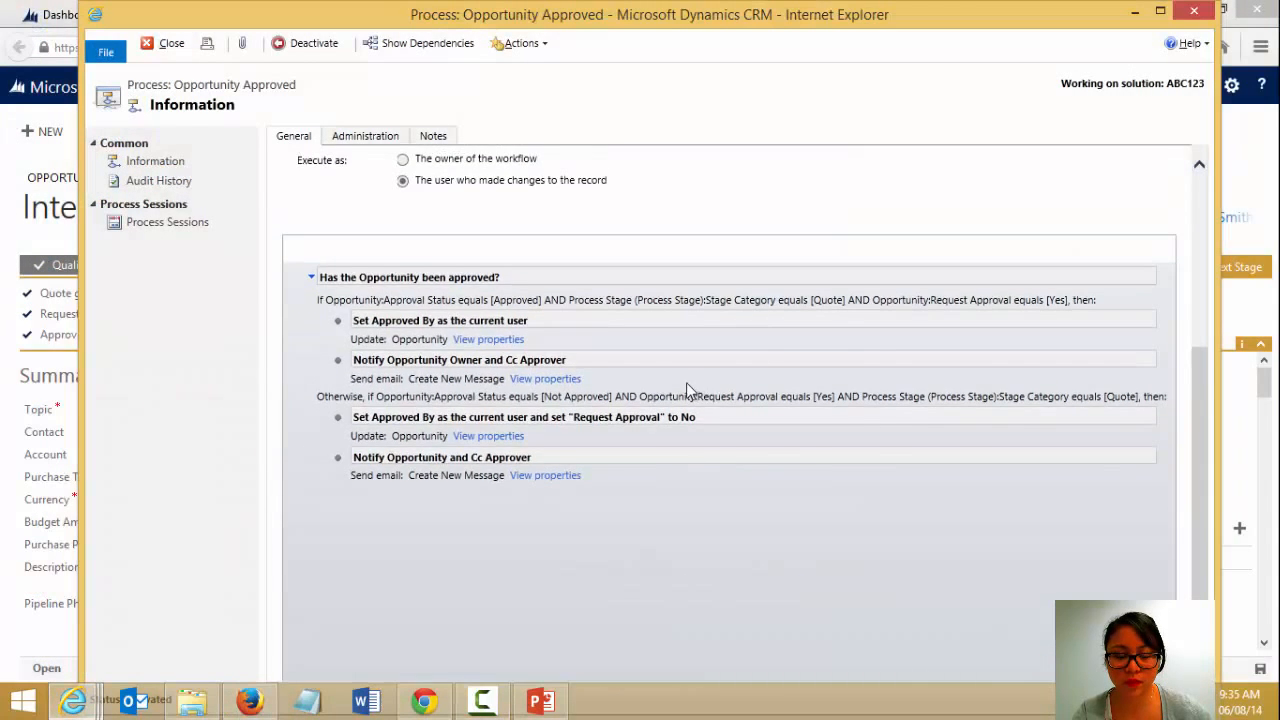
pyautogui.scroll(1, 686, 382)
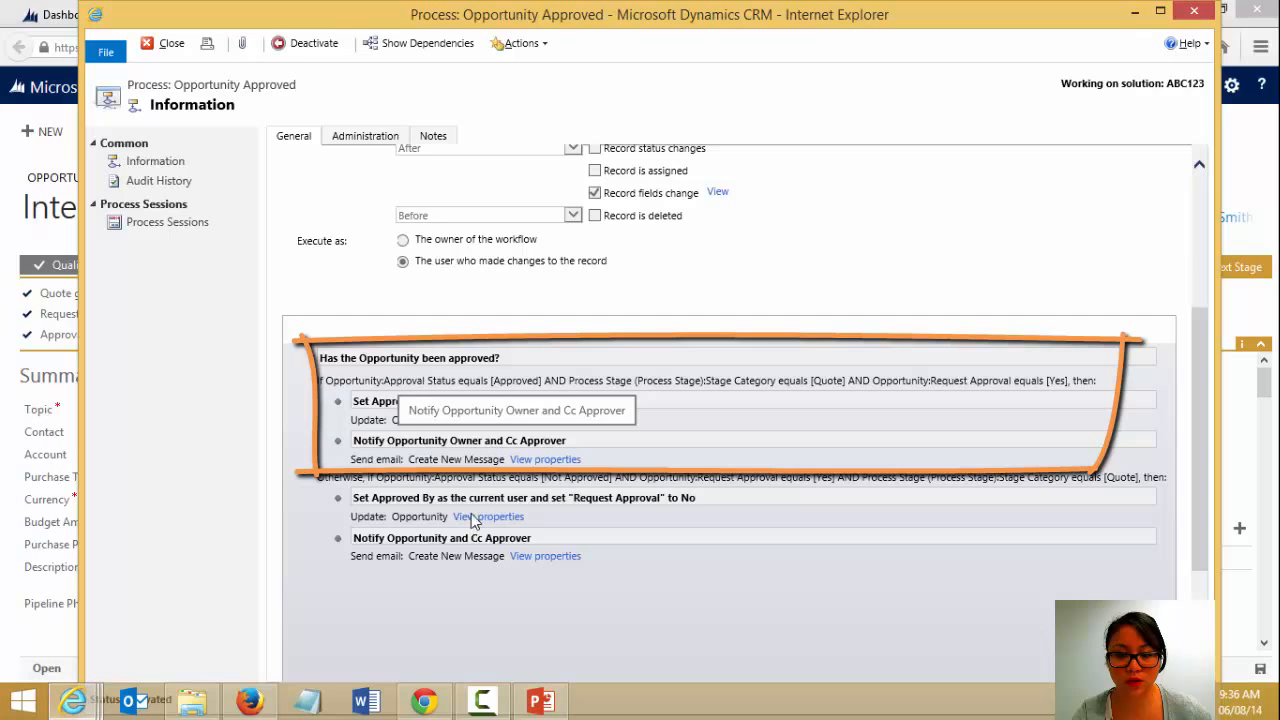
# Step: Switch to the owner's Chrome inbox, open the opportunity linked in the new approval e-mail, and check its Approval Status field
pyautogui.click(425, 702)
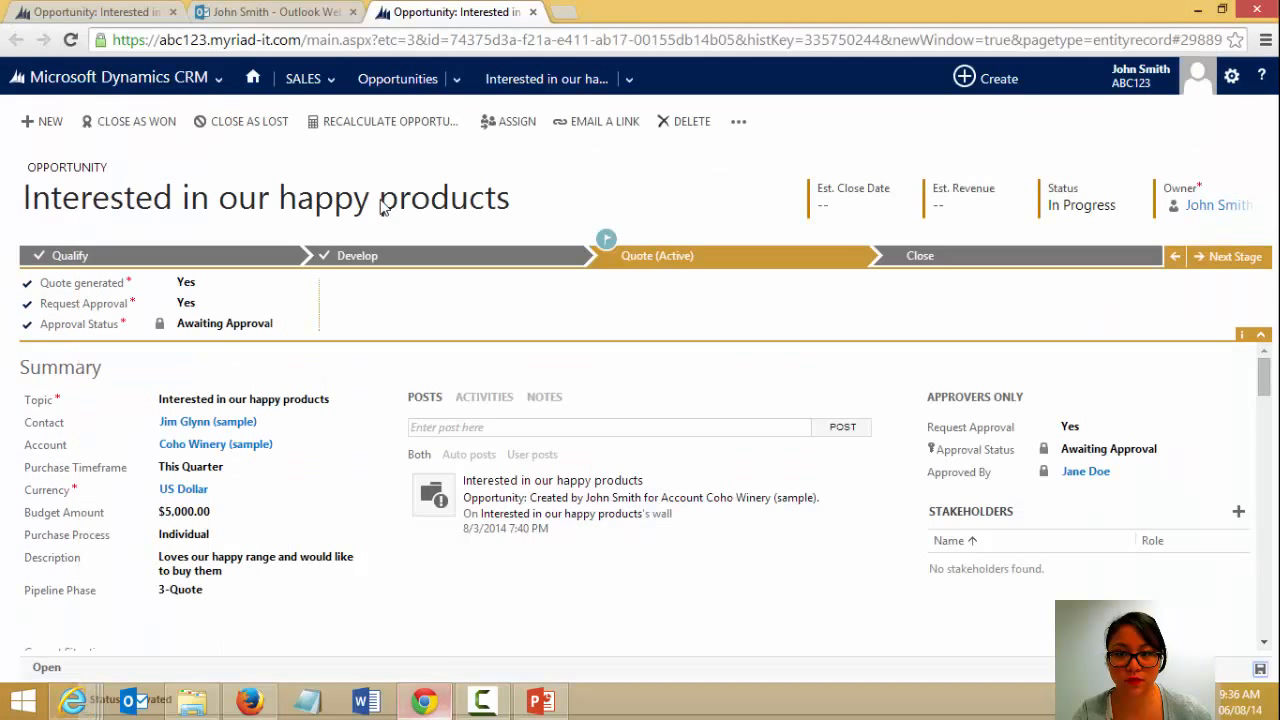
pyautogui.click(280, 14)
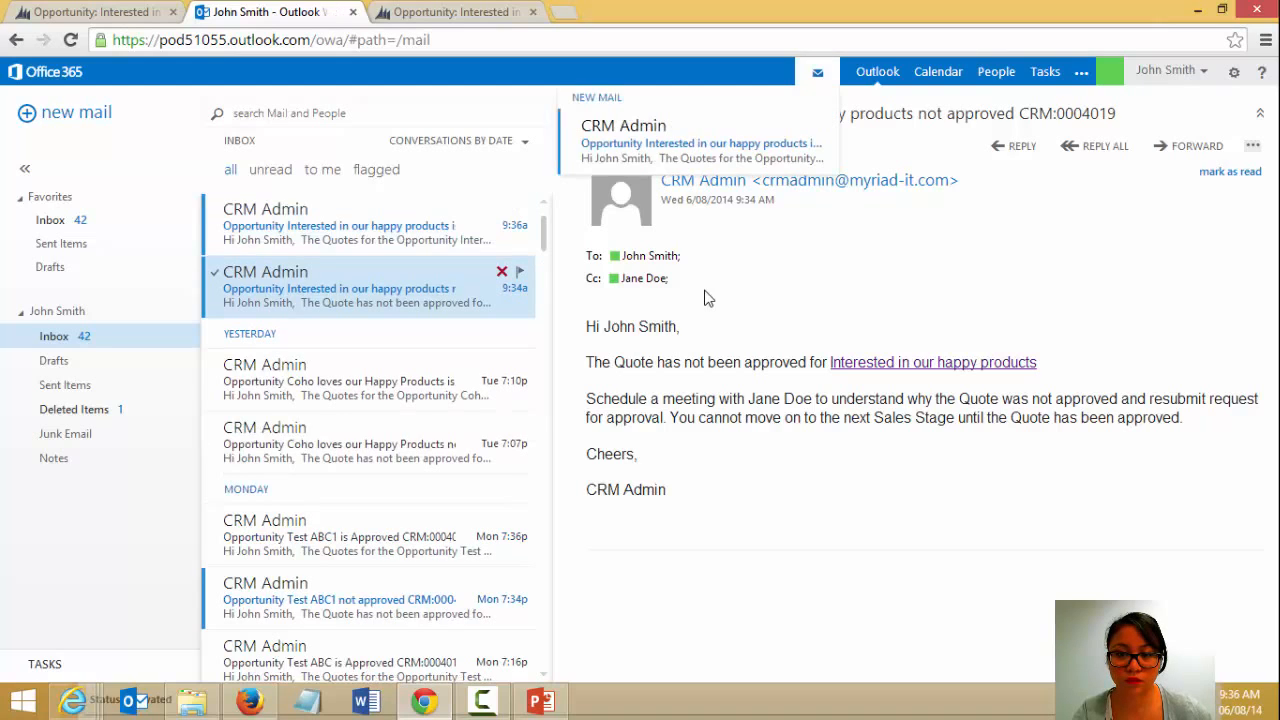
pyautogui.click(418, 234)
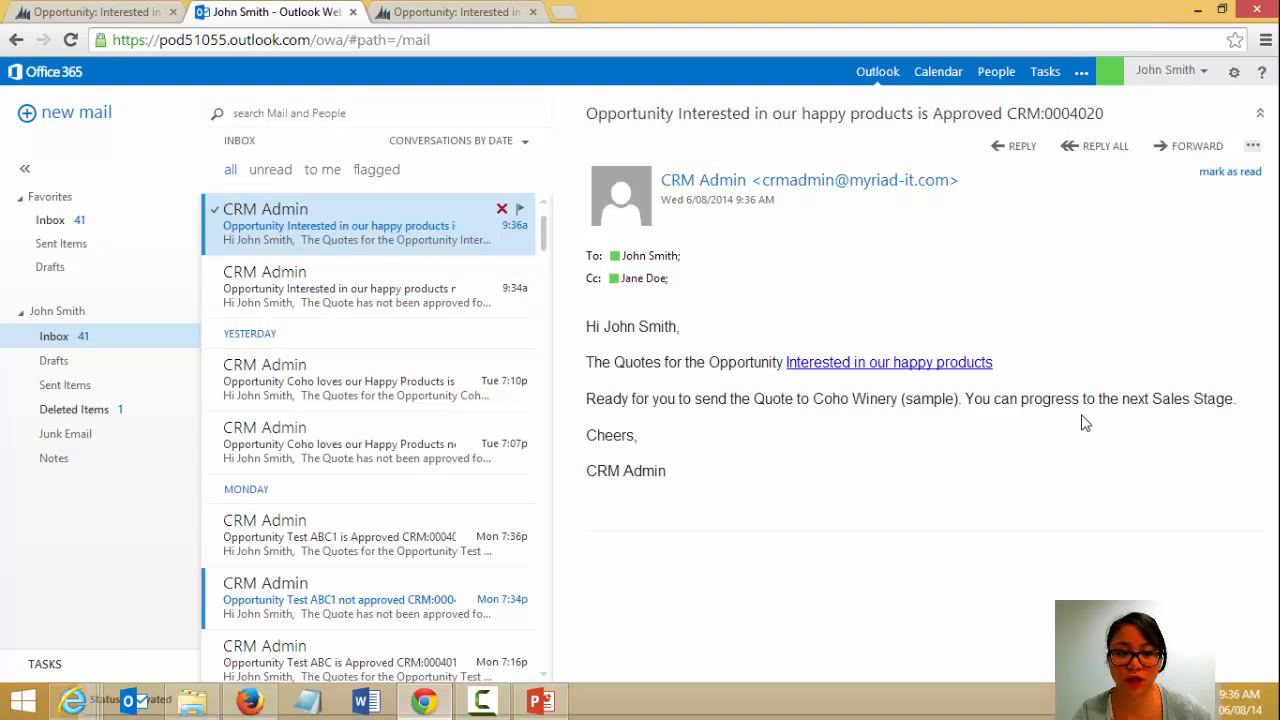
pyautogui.click(955, 364)
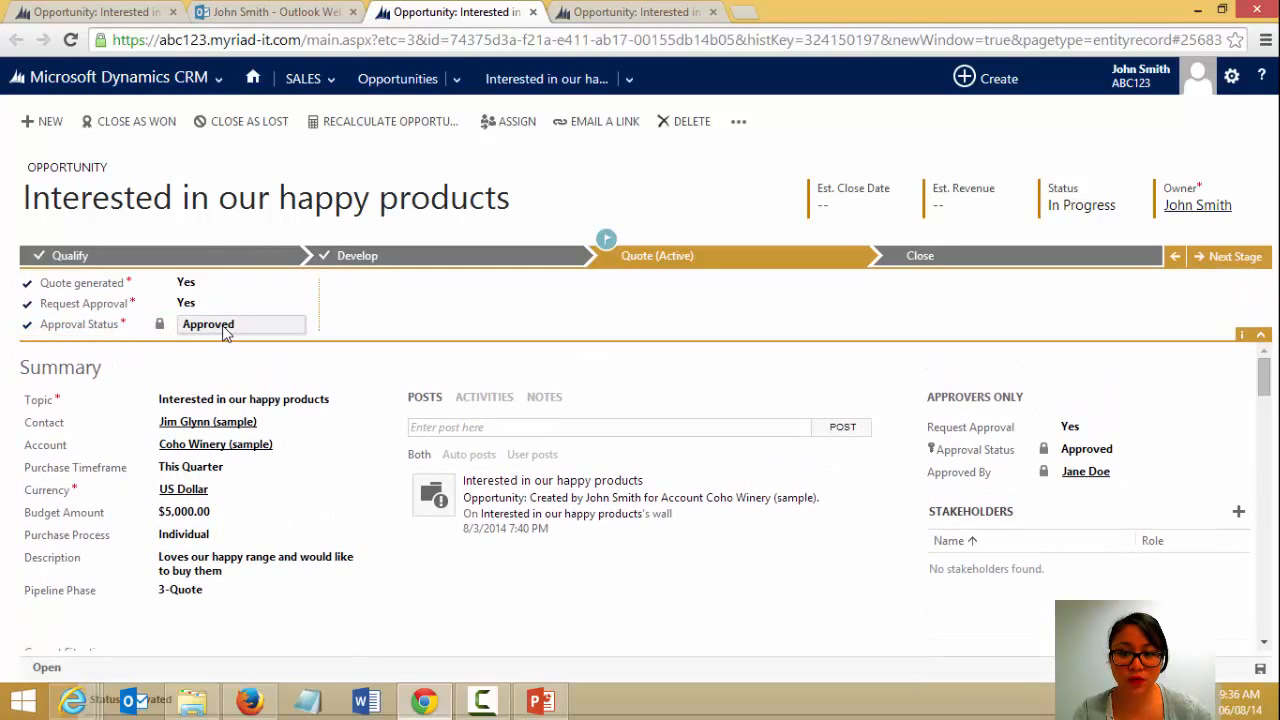
pyautogui.click(222, 324)
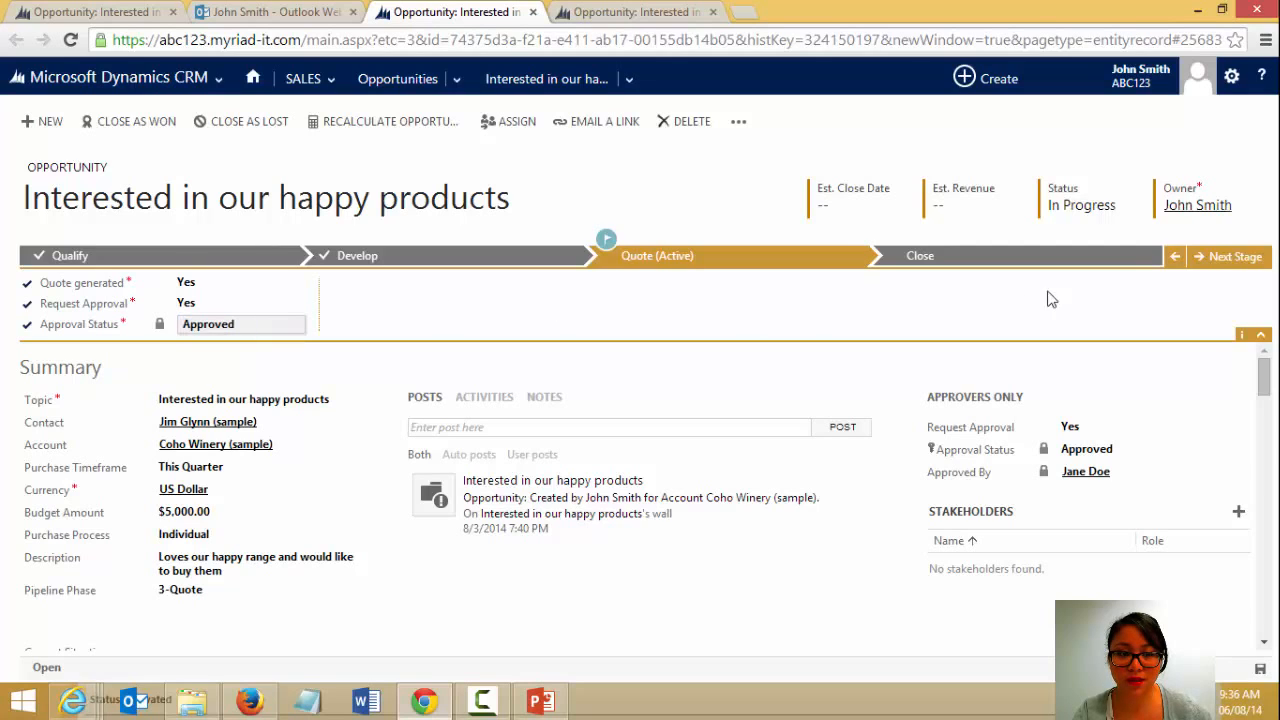
# Step: Advance the approved opportunity to the Close stage, and return it to the Quote stage
pyautogui.click(1240, 262)
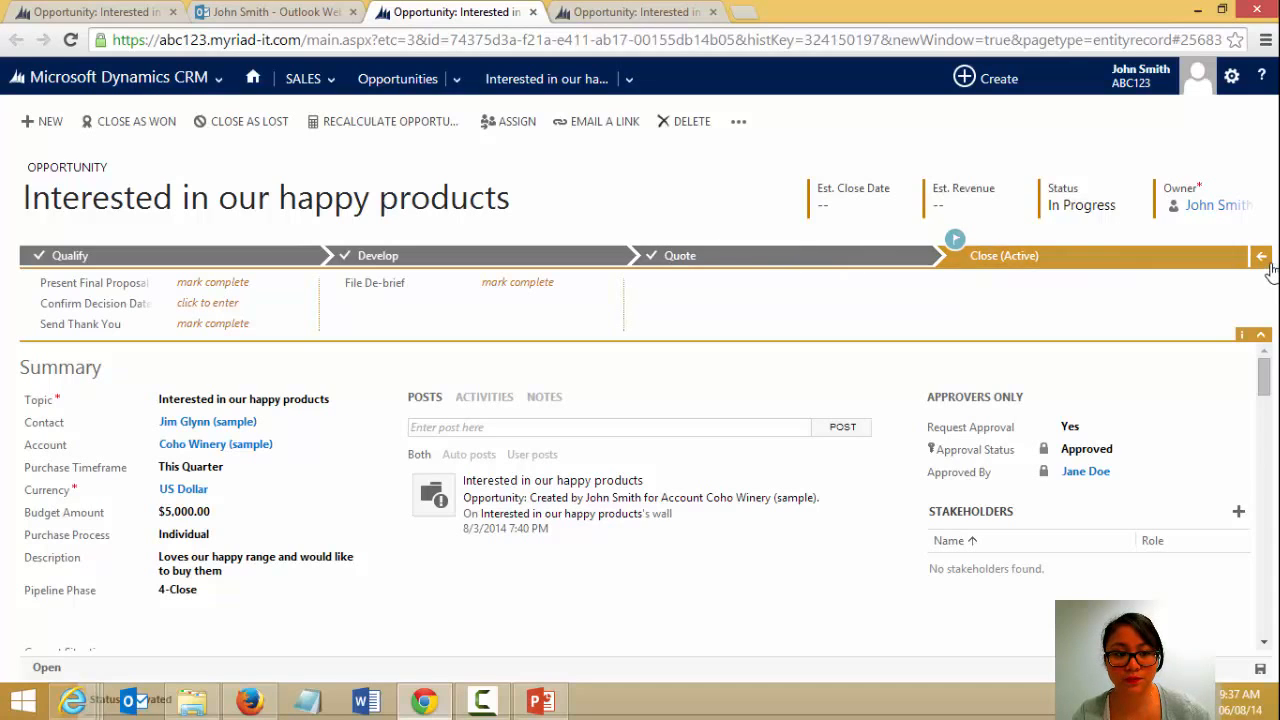
pyautogui.click(1262, 258)
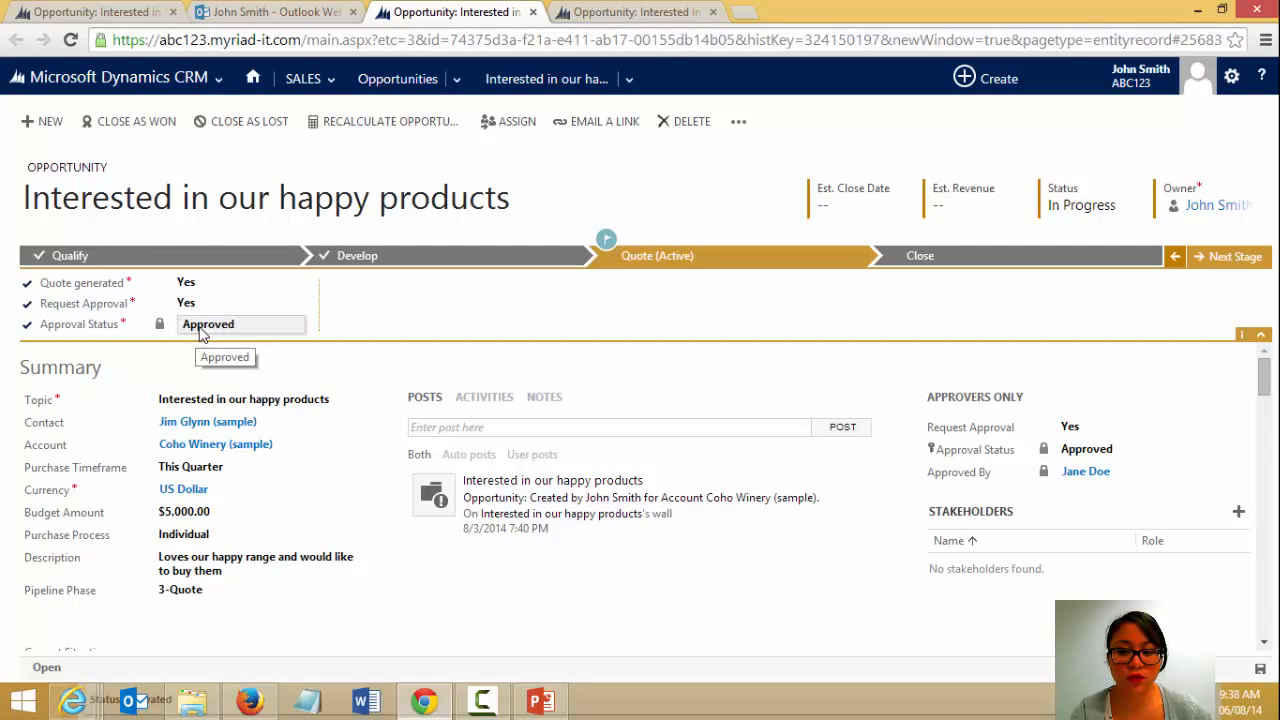
# Step: Bring up the open Internet Explorer windows of the ABC123 solution and its workflows
pyautogui.moveTo(77, 716)
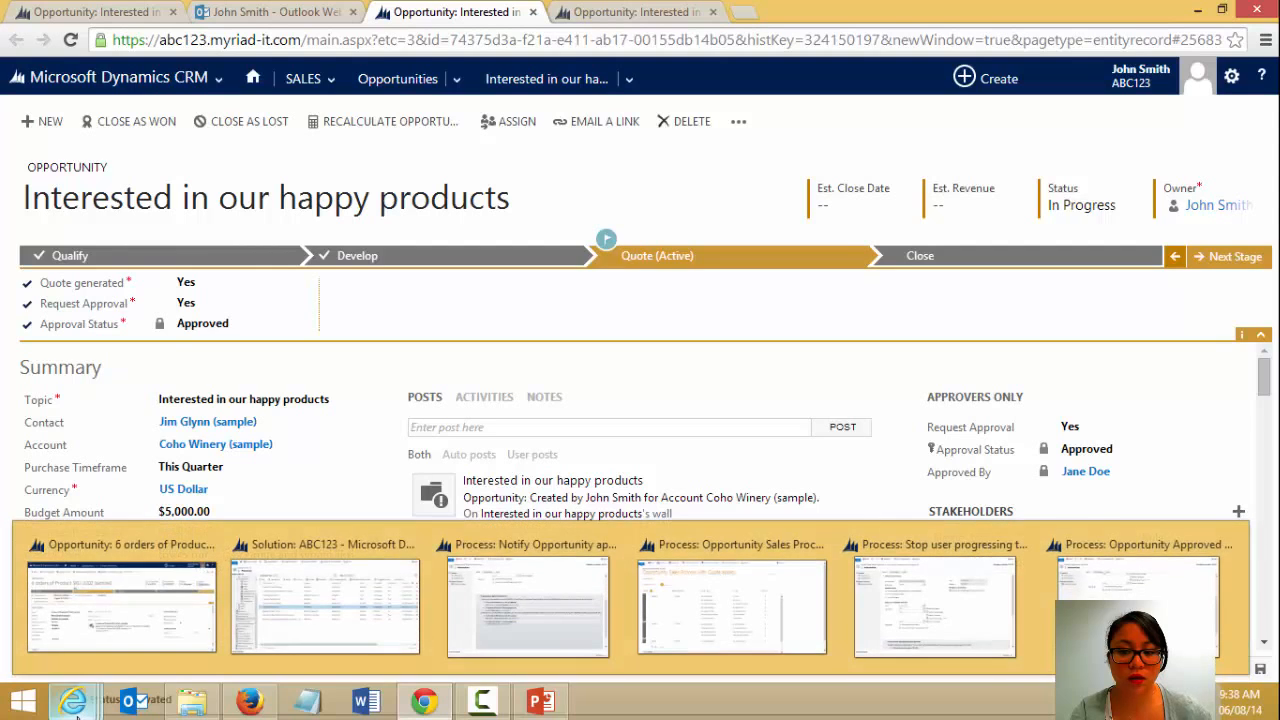